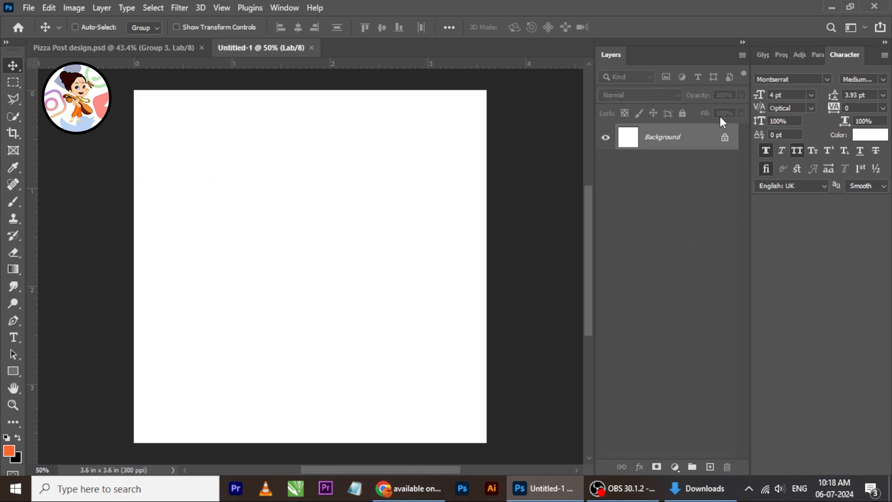
- Convert the Background into a regular layer and add a Solid Color fill layer above it in orange ff6c0e
{"action": "double_click", "coordinate": [698, 137]}
{"action": "key", "text": "Return"}
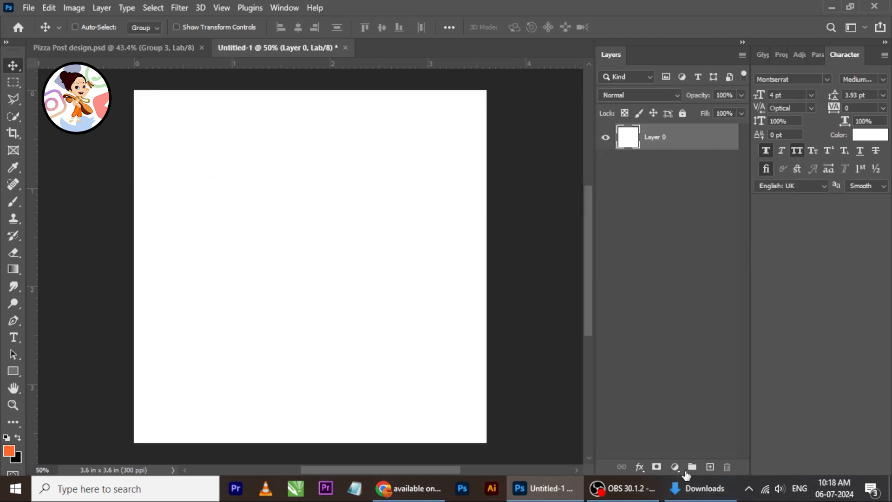
{"action": "left_click", "coordinate": [675, 466]}
{"action": "left_click", "coordinate": [717, 242]}
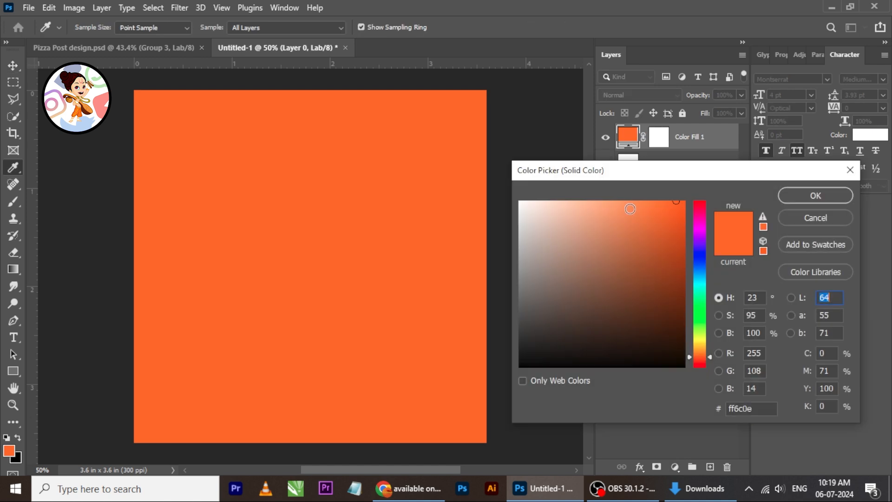
{"action": "left_click", "coordinate": [766, 408]}
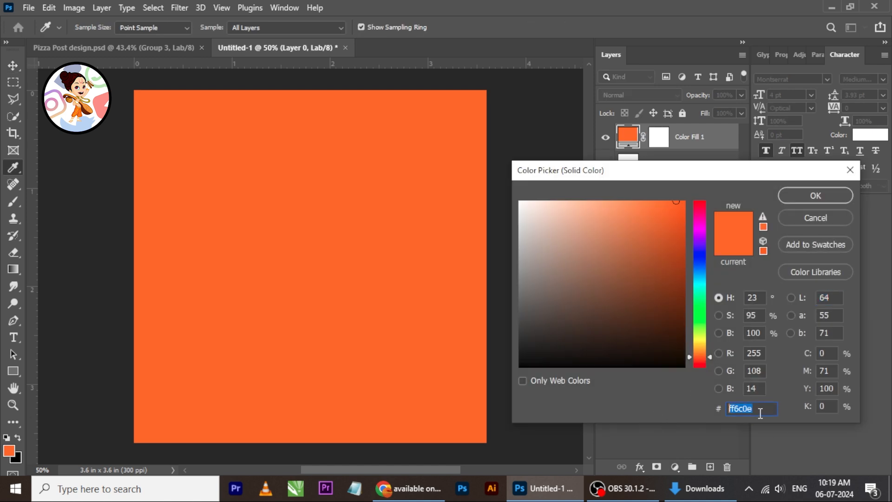
{"action": "left_click", "coordinate": [822, 197]}
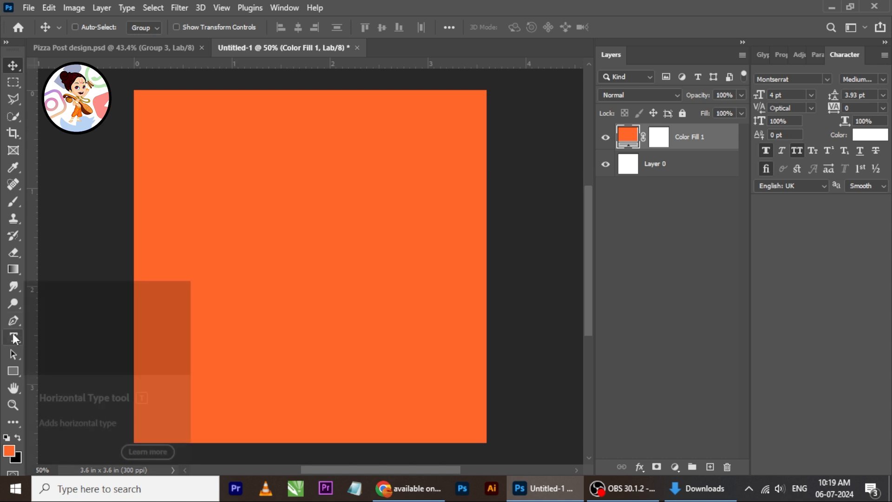
- Add a horizontal placeholder text line on the orange canvas and set its font size to 14 pt
{"action": "left_click", "coordinate": [13, 335]}
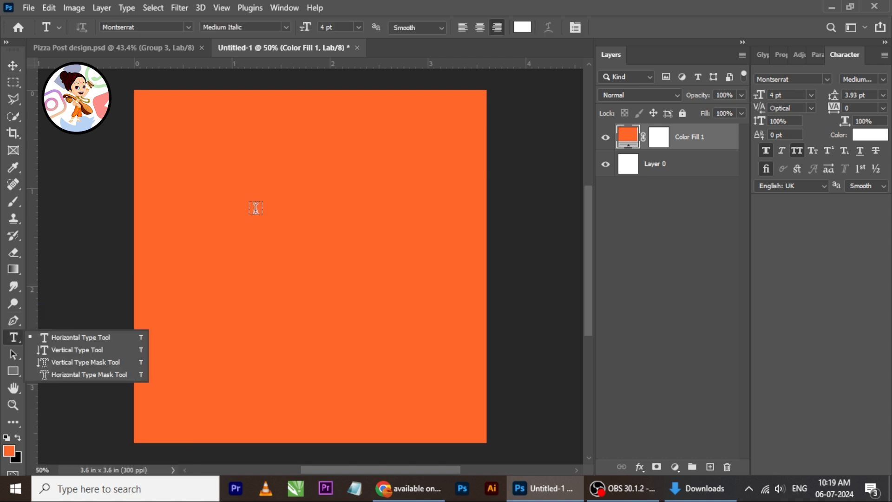
{"action": "left_click", "coordinate": [255, 207]}
{"action": "left_click", "coordinate": [255, 208]}
{"action": "scroll", "coordinate": [255, 208], "scroll_direction": "up", "scroll_amount": 1}
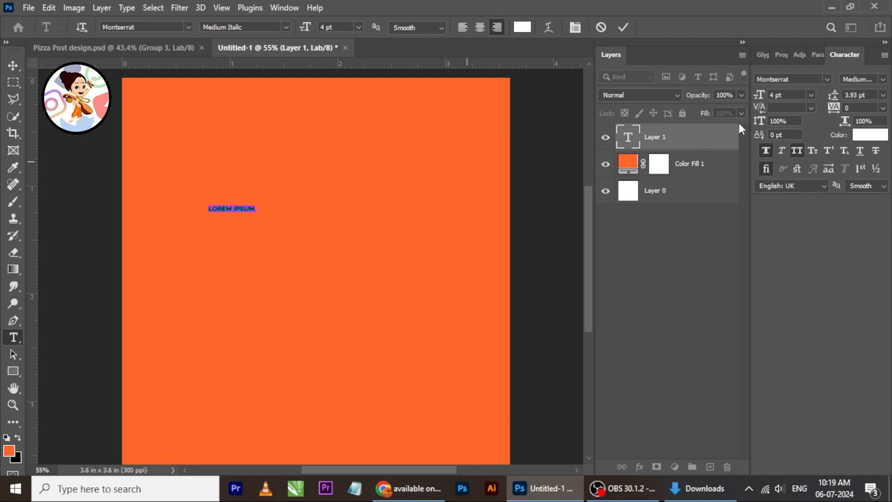
{"action": "left_click", "coordinate": [811, 95]}
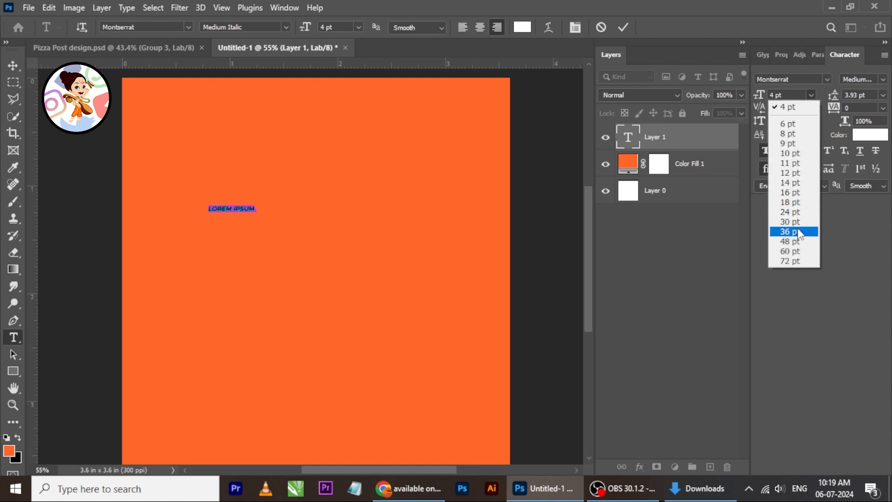
{"action": "left_click", "coordinate": [791, 212]}
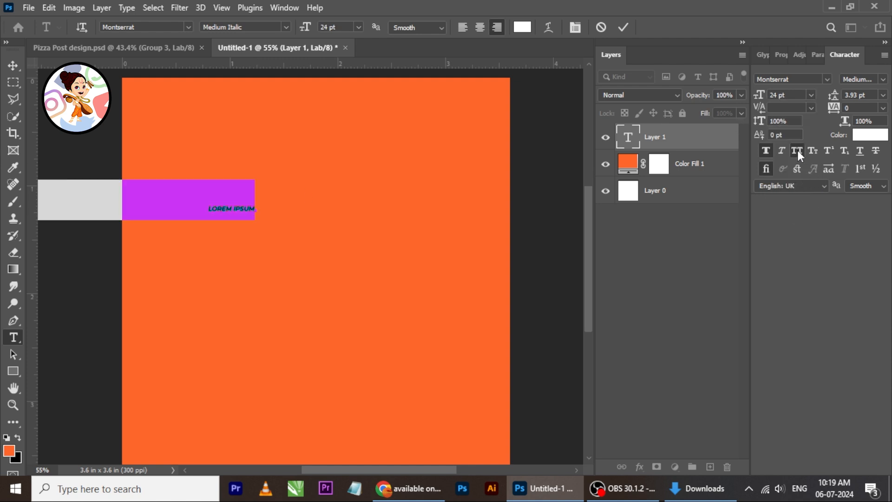
{"action": "left_click", "coordinate": [811, 95]}
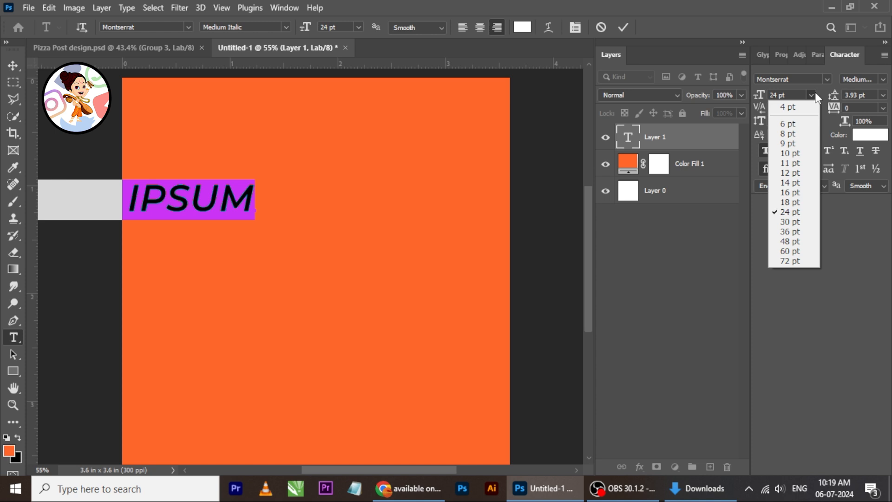
{"action": "left_click", "coordinate": [791, 186]}
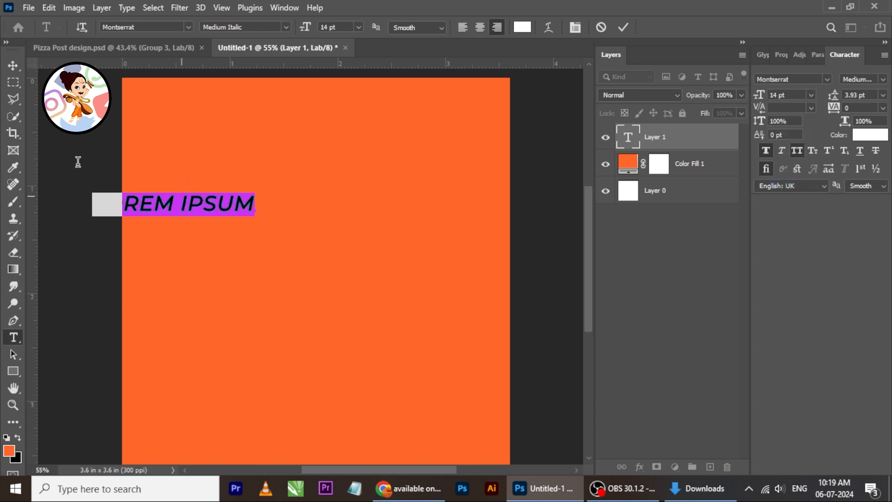
- Move the placeholder text fully onto the canvas and replace its wording with PIZZA
{"action": "left_click", "coordinate": [13, 65]}
{"action": "left_click_drag", "start_coordinate": [252, 213], "coordinate": [383, 227]}
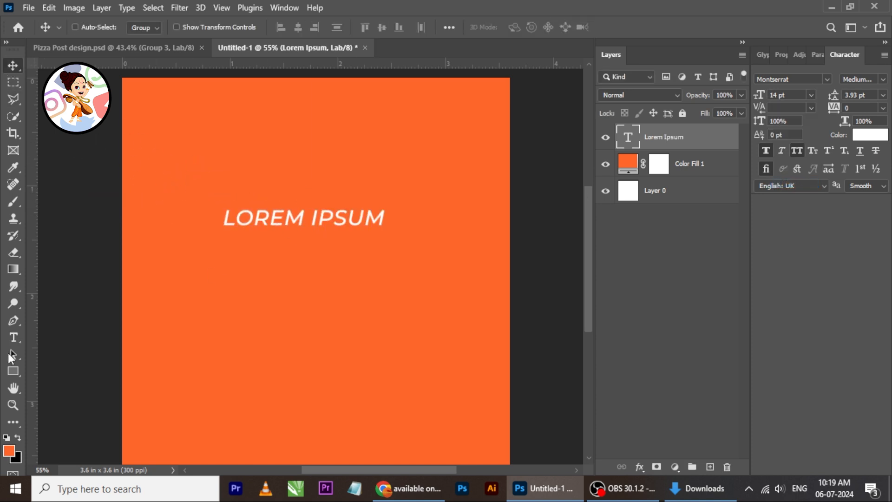
{"action": "left_click", "coordinate": [13, 337]}
{"action": "triple_click", "coordinate": [335, 215]}
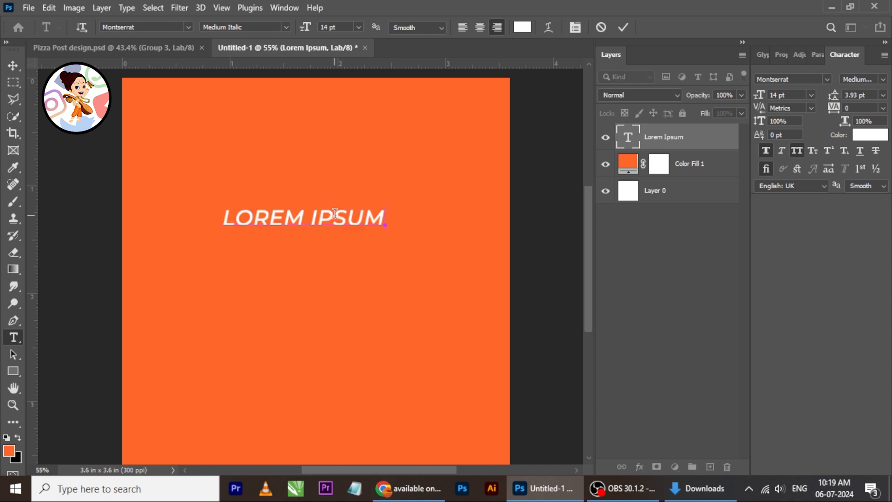
{"action": "type", "text": "PIZZA"}
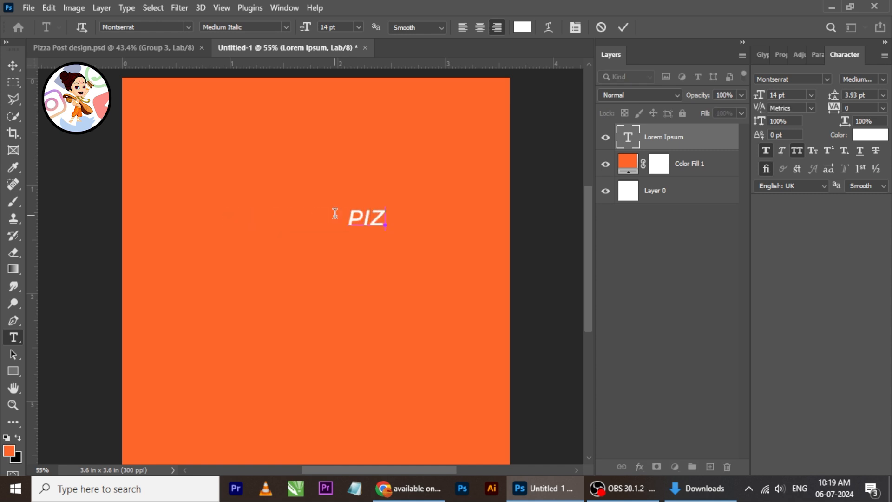
{"action": "left_click", "coordinate": [18, 68]}
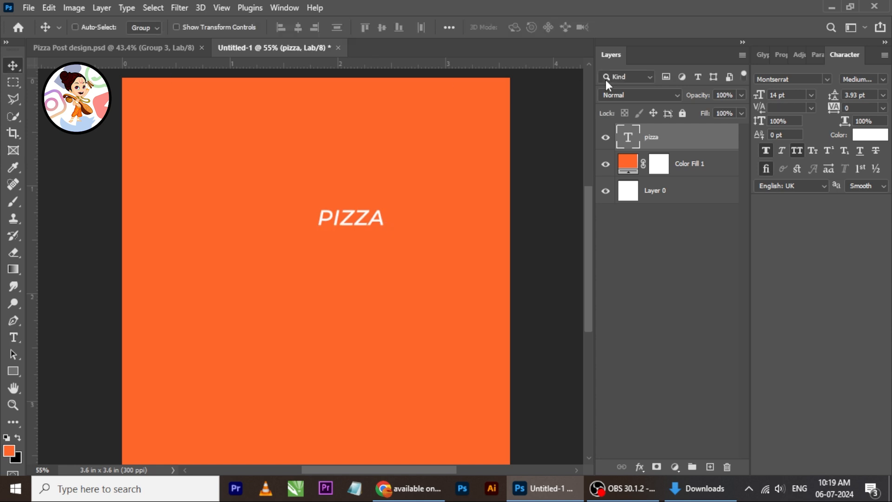
- Try DawnCastle on the PIZZA text, filter the fonts to favorites, and set the font to BrodyD
{"action": "left_click", "coordinate": [828, 79]}
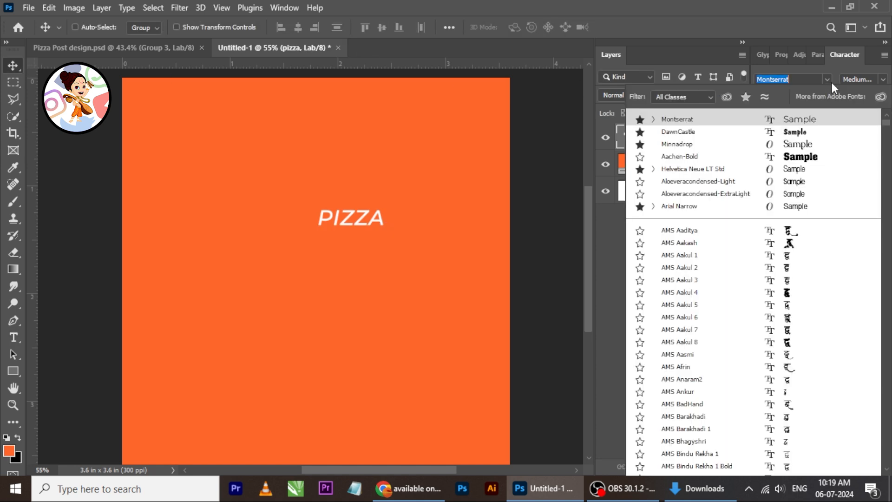
{"action": "left_click", "coordinate": [807, 132]}
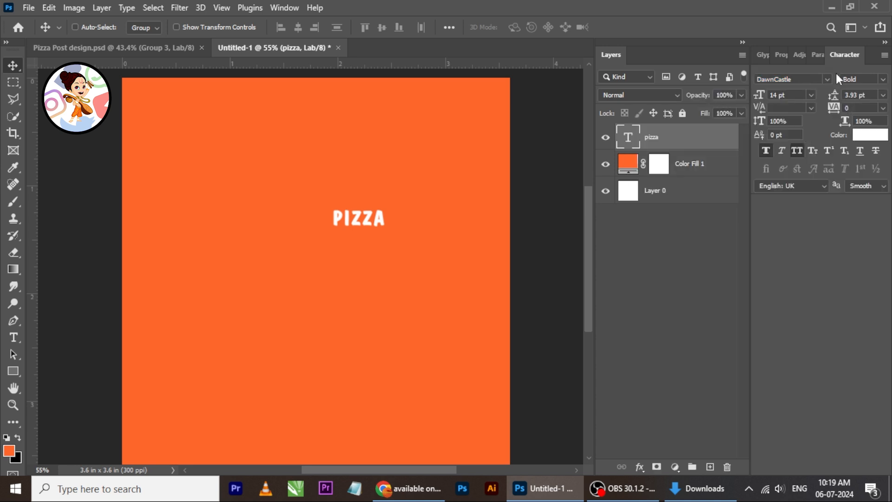
{"action": "left_click", "coordinate": [823, 81]}
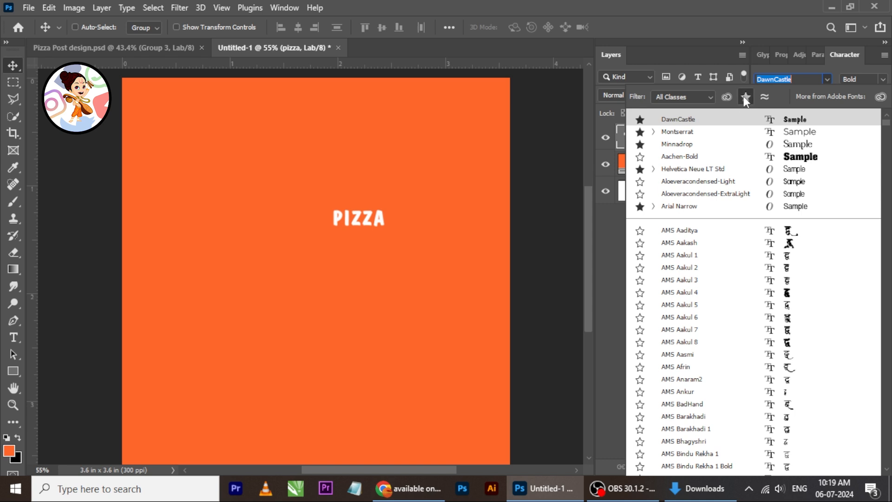
{"action": "left_click", "coordinate": [743, 96]}
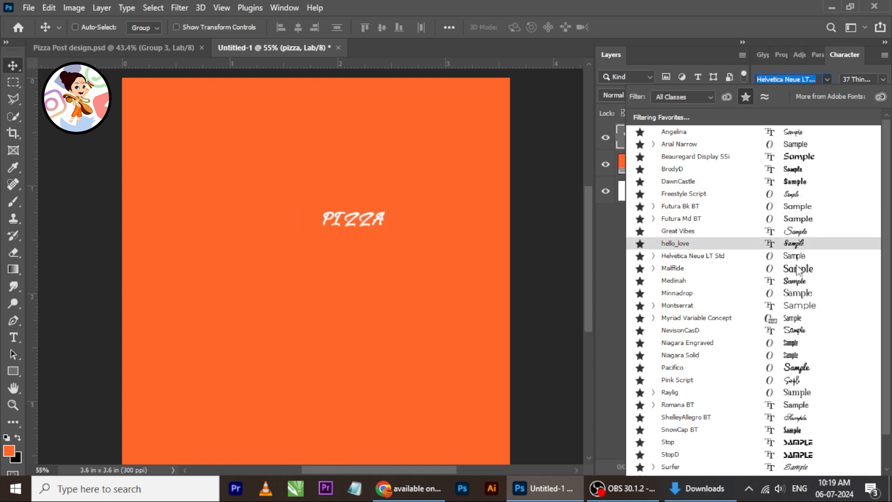
{"action": "scroll", "coordinate": [797, 285], "scroll_direction": "down", "scroll_amount": 1}
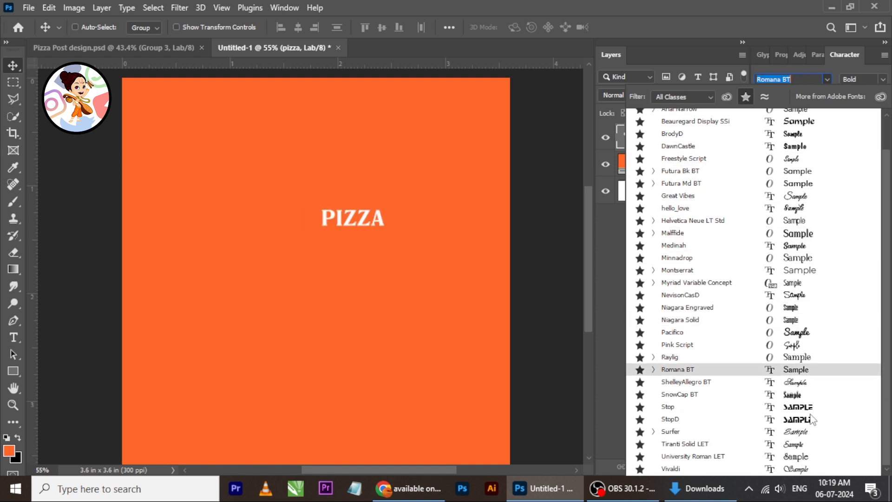
{"action": "left_click", "coordinate": [790, 382]}
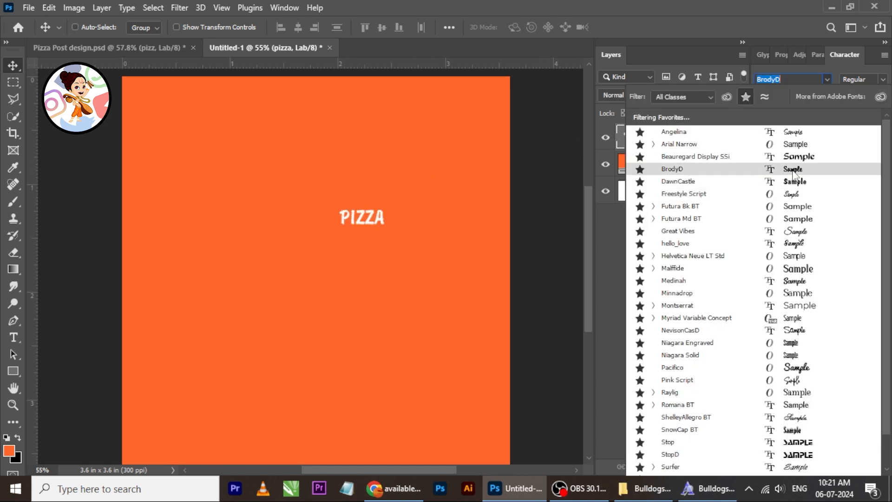
{"action": "left_click", "coordinate": [793, 170]}
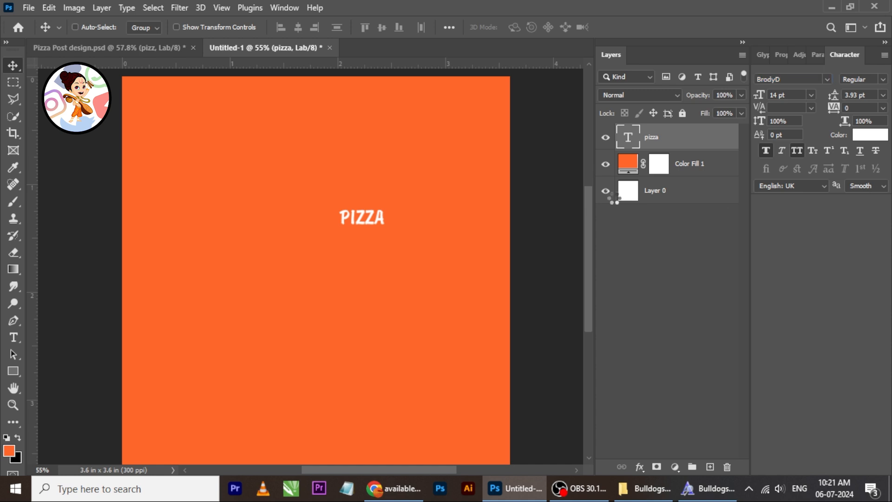
- Set the PIZZA text's leading to Auto and move the word closer to the canvas's vertical centre line
{"action": "left_click", "coordinate": [884, 95]}
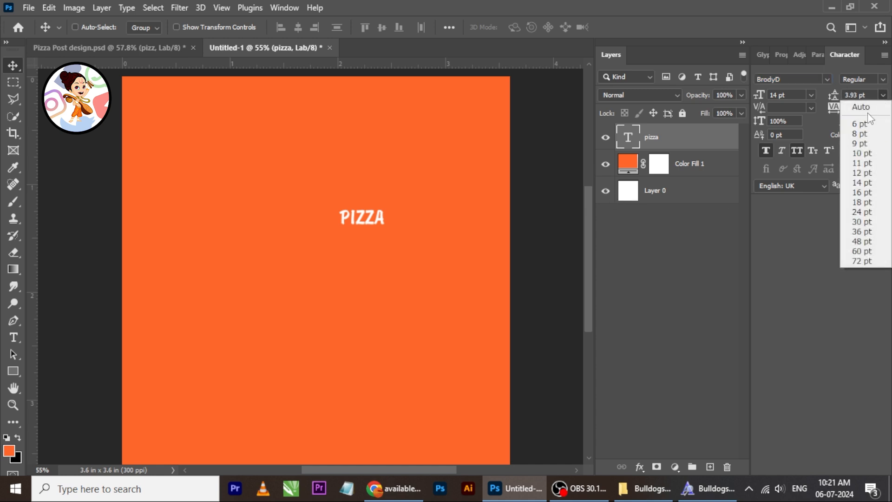
{"action": "left_click", "coordinate": [866, 108]}
{"action": "left_click_drag", "start_coordinate": [364, 239], "coordinate": [293, 217]}
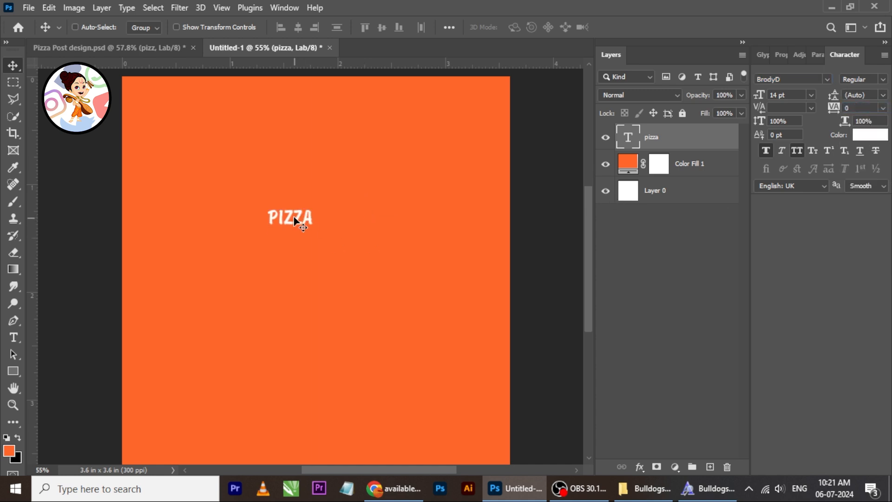
- Scale the PIZZA text proportionally to about 564% so it forms a large heading in the canvas's upper half
{"action": "scroll", "coordinate": [293, 217], "scroll_direction": "up", "scroll_amount": 4}
{"action": "scroll", "coordinate": [293, 217], "scroll_direction": "down", "scroll_amount": 4}
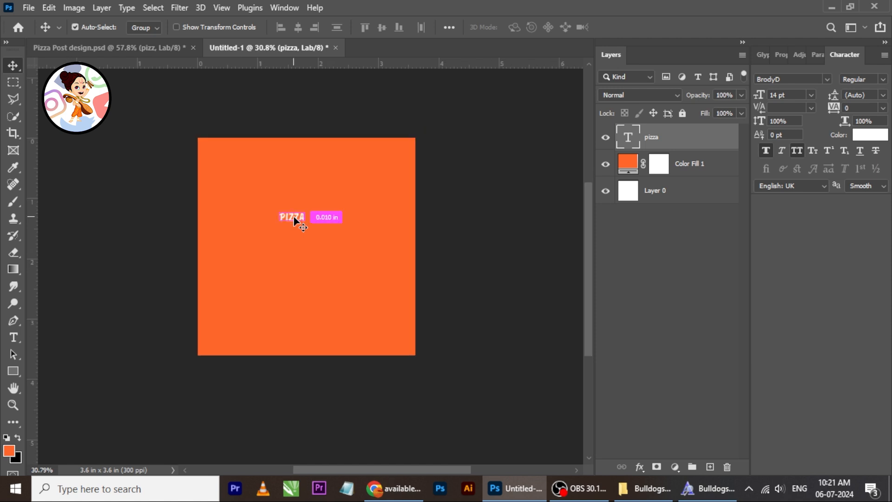
{"action": "key", "text": "ctrl+t"}
{"action": "left_click_drag", "start_coordinate": [309, 228], "coordinate": [335, 215]}
{"action": "left_click_drag", "start_coordinate": [364, 240], "coordinate": [413, 264]}
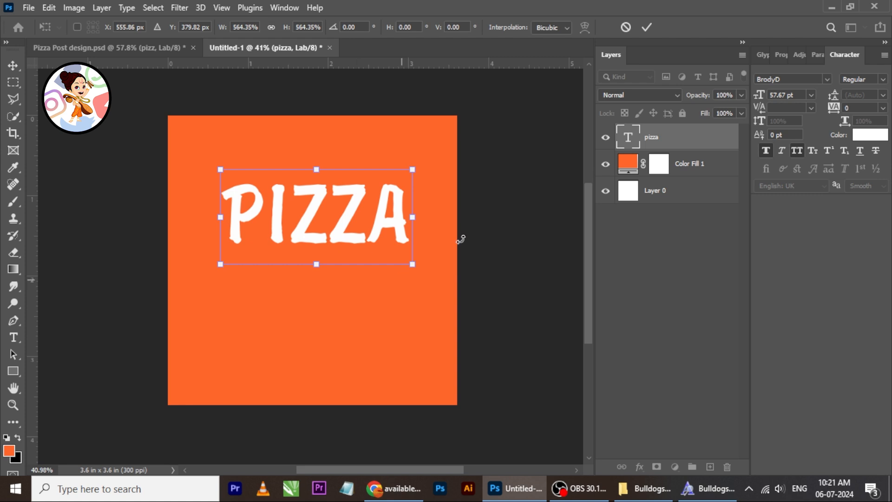
{"action": "left_click", "coordinate": [647, 27]}
- Compare the favorite fonts on the enlarged PIZZA heading and set its font to DawnCastle
{"action": "left_click", "coordinate": [827, 80]}
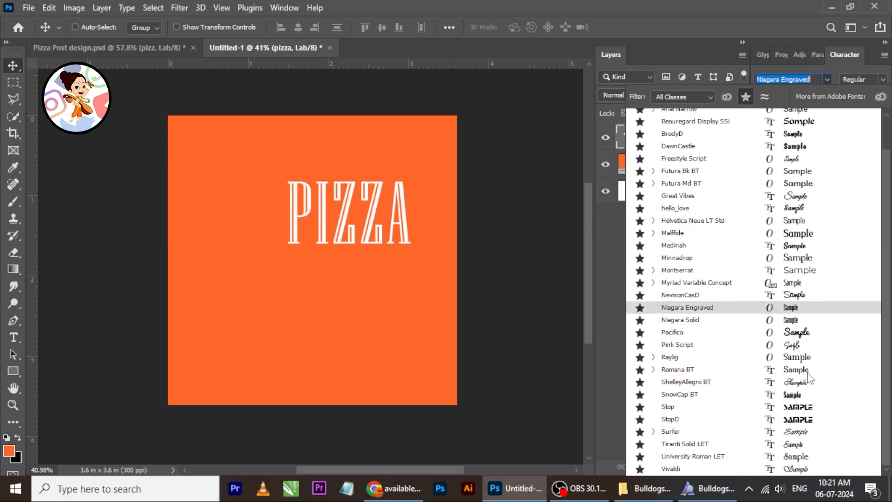
{"action": "scroll", "coordinate": [816, 393], "scroll_direction": "down", "scroll_amount": 1}
{"action": "scroll", "coordinate": [805, 365], "scroll_direction": "up", "scroll_amount": 1}
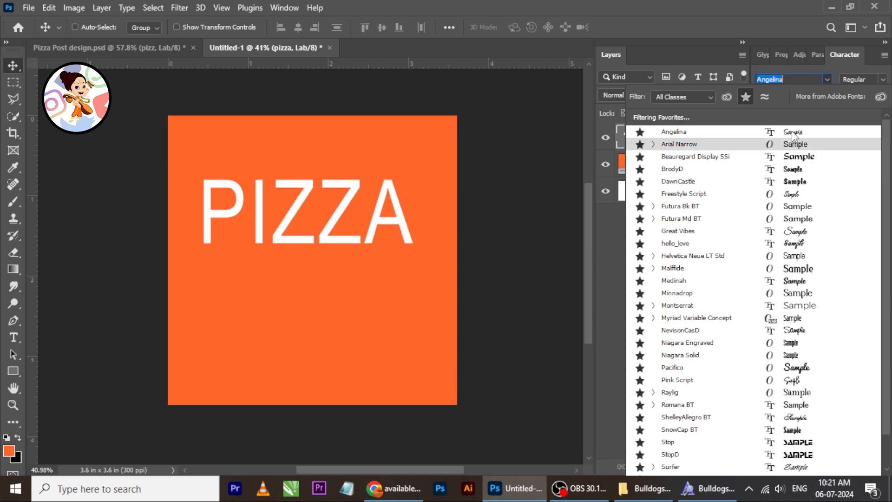
{"action": "left_click", "coordinate": [796, 185]}
{"action": "scroll", "coordinate": [302, 216], "scroll_direction": "down", "scroll_amount": 2}
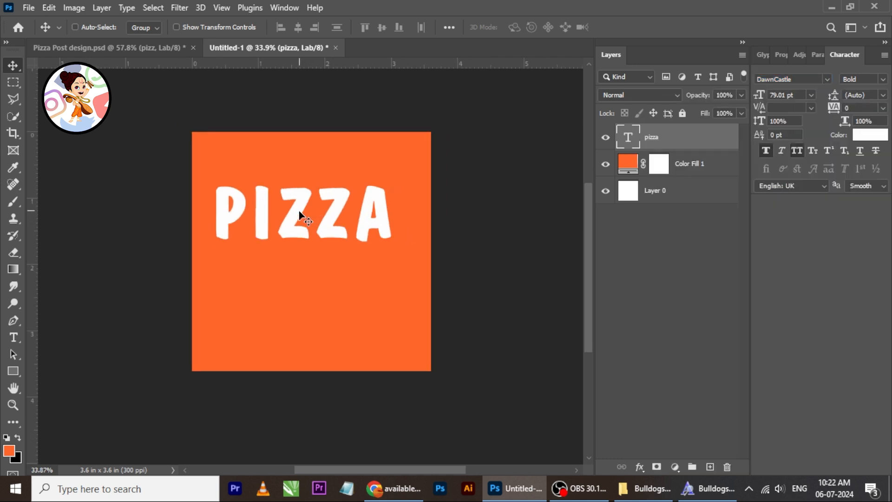
- Centre the PIZZA heading horizontally on the canvas, using Layer 0's outline as the alignment selection, and deselect
{"action": "scroll", "coordinate": [299, 215], "scroll_direction": "up", "scroll_amount": 2}
{"action": "left_click_drag", "start_coordinate": [311, 229], "coordinate": [392, 232]}
{"action": "left_click", "coordinate": [628, 191], "text": "ctrl"}
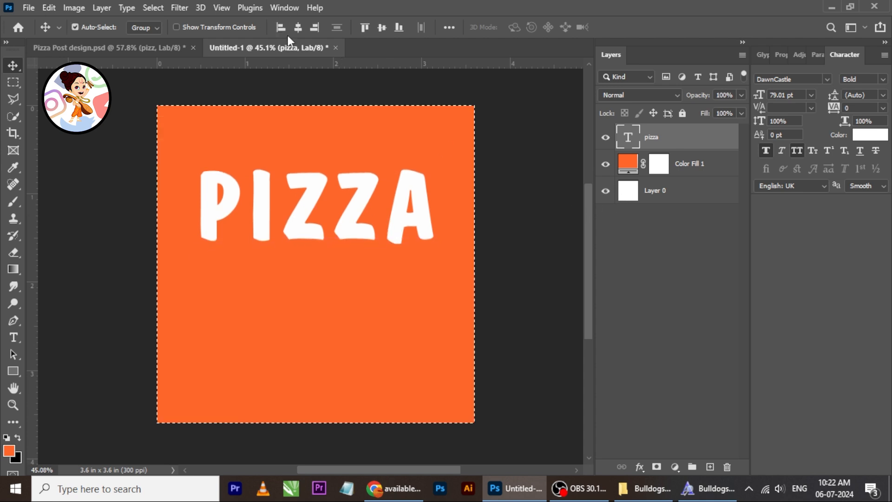
{"action": "left_click", "coordinate": [301, 29]}
{"action": "key", "text": "ctrl+d"}
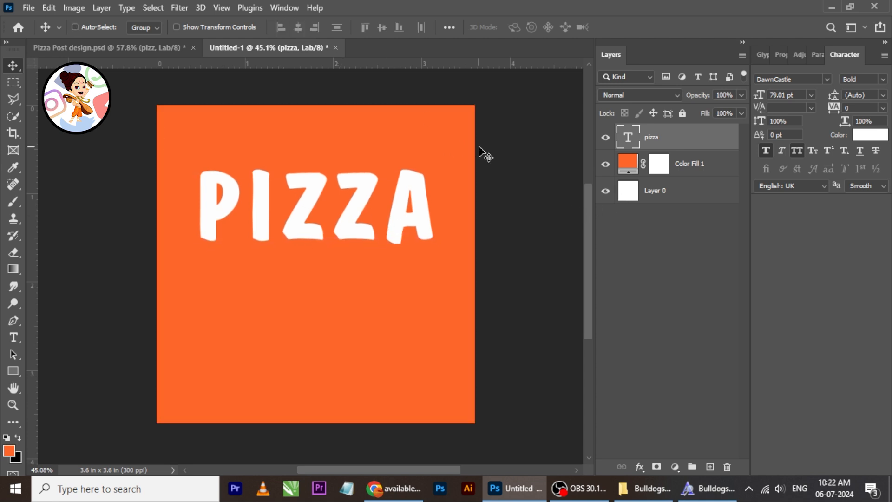
- Nudge the PIZZA heading slightly upward on the canvas
{"action": "key", "text": "Up"}
{"action": "key", "text": "Up"}
{"action": "key", "text": "Up"}
{"action": "key", "text": "Up"}
{"action": "key", "text": "Up"}
{"action": "key", "text": "Up"}
{"action": "key", "text": "Up"}
{"action": "key", "text": "Up"}
{"action": "key", "text": "Up"}
{"action": "key", "text": "Up"}
{"action": "key", "text": "Up"}
{"action": "key", "text": "Up"}
{"action": "key", "text": "Up"}
{"action": "key", "text": "Up"}
{"action": "key", "text": "Up"}
{"action": "key", "text": "Up"}
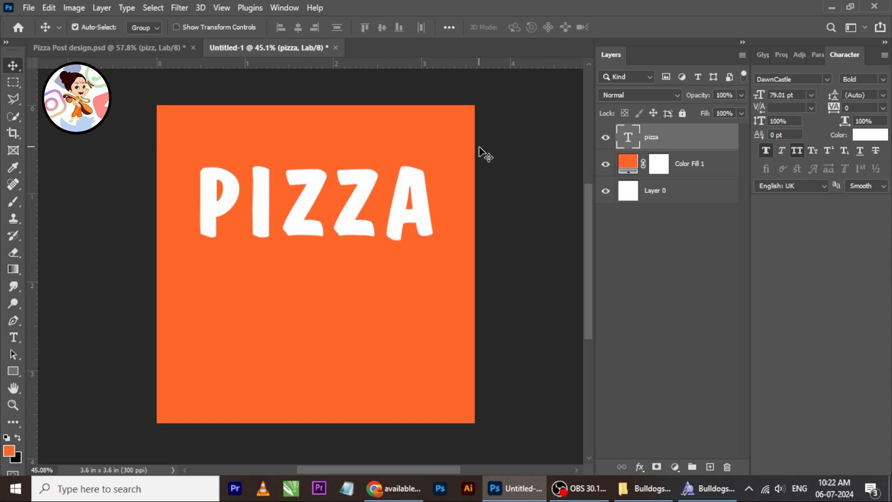
- Duplicate the pizza text layer as pizza copy and place the copy directly below the original word
{"action": "right_click", "coordinate": [684, 140]}
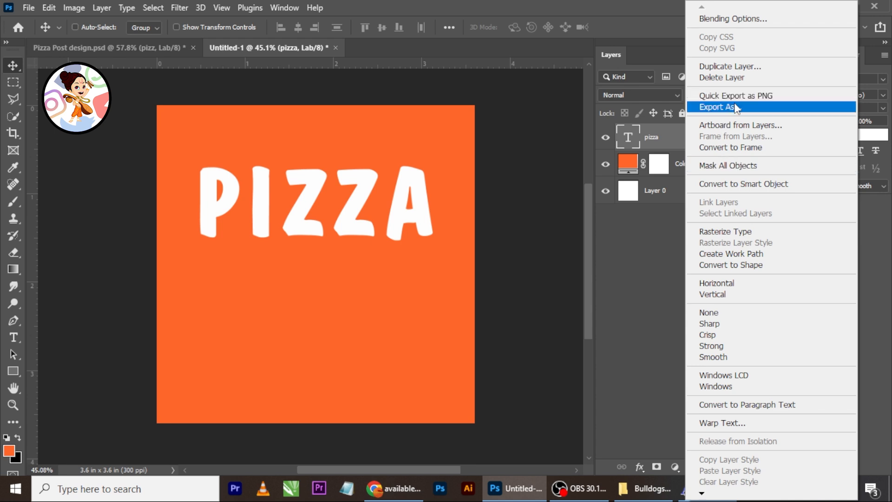
{"action": "left_click", "coordinate": [730, 66]}
{"action": "left_click", "coordinate": [552, 124]}
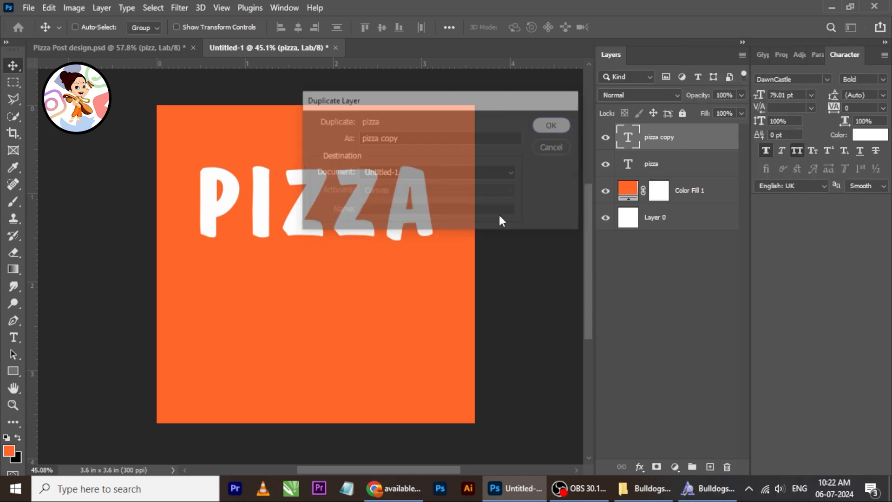
{"action": "left_click_drag", "start_coordinate": [374, 235], "coordinate": [359, 311]}
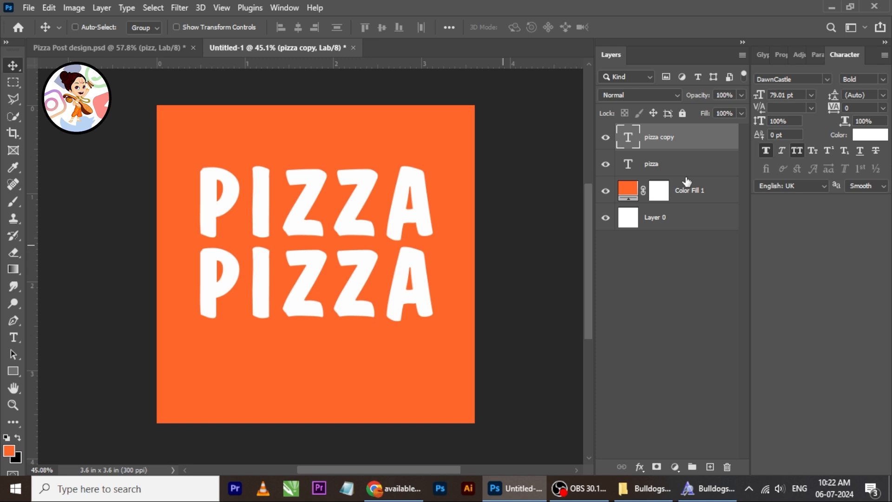
- Duplicate the pizza copy text layer as pizza copy 2 and place it directly below the second PIZZA word
{"action": "right_click", "coordinate": [696, 147]}
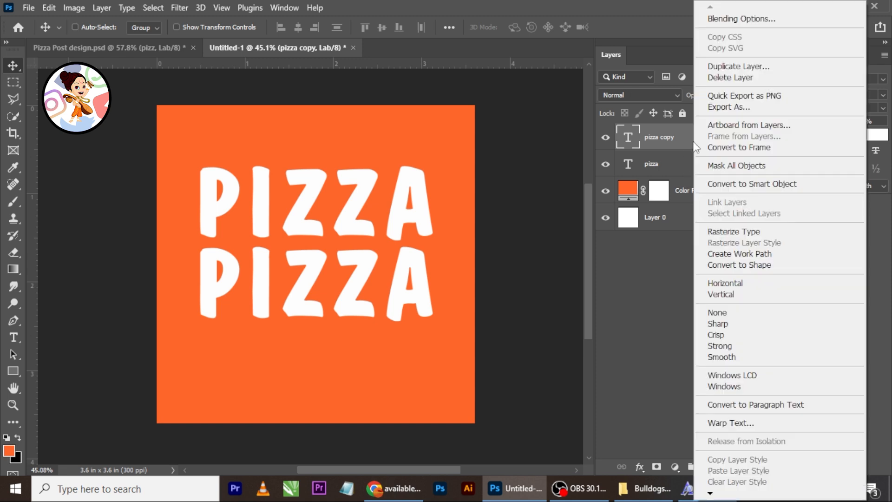
{"action": "left_click", "coordinate": [739, 66]}
{"action": "left_click", "coordinate": [554, 124]}
{"action": "left_click_drag", "start_coordinate": [357, 291], "coordinate": [357, 373]}
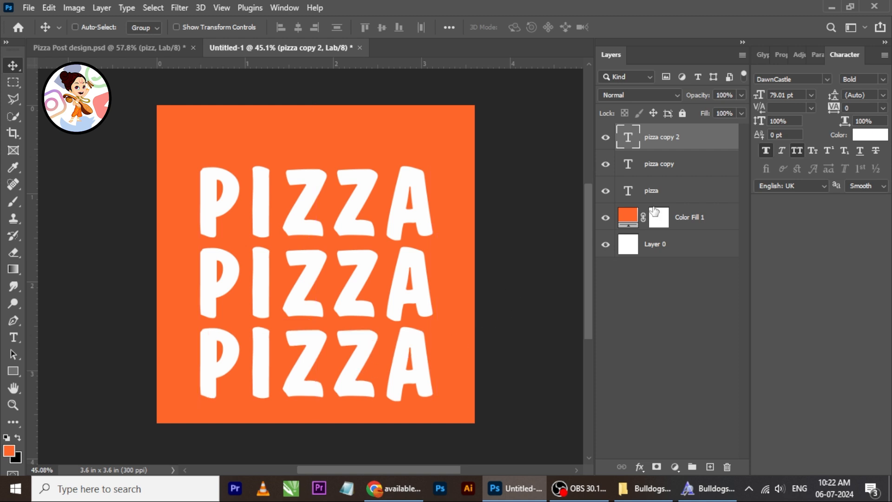
- Group the three pizza text layers and nudge the group upward on the canvas
{"action": "left_click", "coordinate": [663, 196], "text": "shift"}
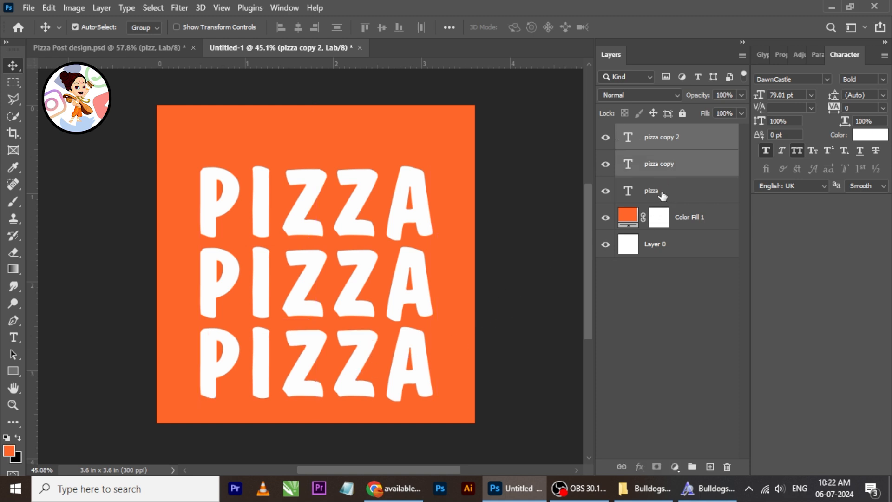
{"action": "key", "text": "ctrl+g"}
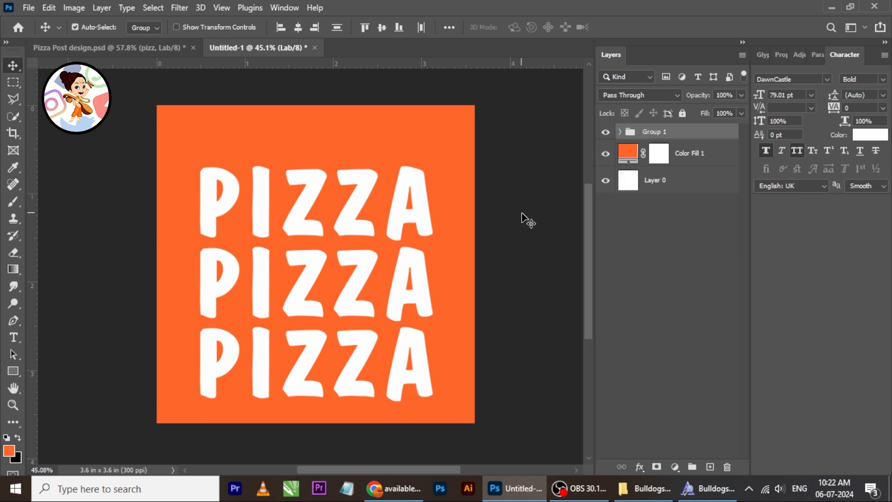
{"action": "key", "text": "shift+Up"}
{"action": "key", "text": "shift+Up"}
{"action": "key", "text": "shift+Up"}
{"action": "key", "text": "shift+Up"}
{"action": "key", "text": "shift+Up"}
{"action": "key", "text": "shift+Up"}
{"action": "key", "text": "shift+Up"}
{"action": "key", "text": "shift+Up"}
{"action": "key", "text": "shift+Up"}
{"action": "key", "text": "shift+Up"}
{"action": "key", "text": "shift+Up"}
{"action": "key", "text": "shift+Up"}
{"action": "key", "text": "shift+Up"}
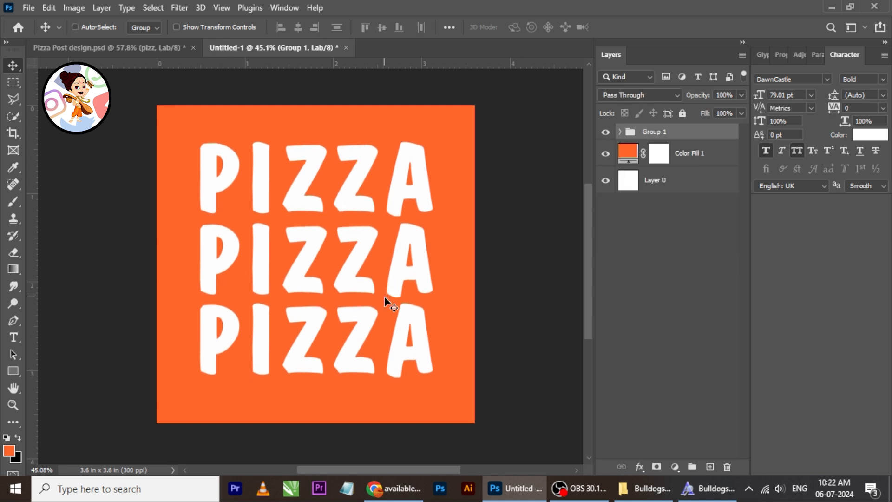
- Scale the PIZZA group to about 98.22% and centre it horizontally on the canvas using Layer 0's outline
{"action": "scroll", "coordinate": [331, 269], "scroll_direction": "up", "scroll_amount": 1}
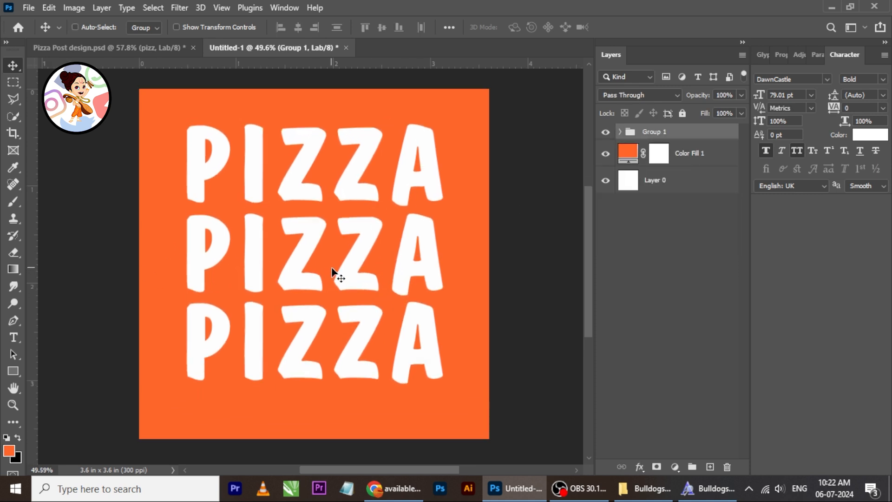
{"action": "key", "text": "ctrl"}
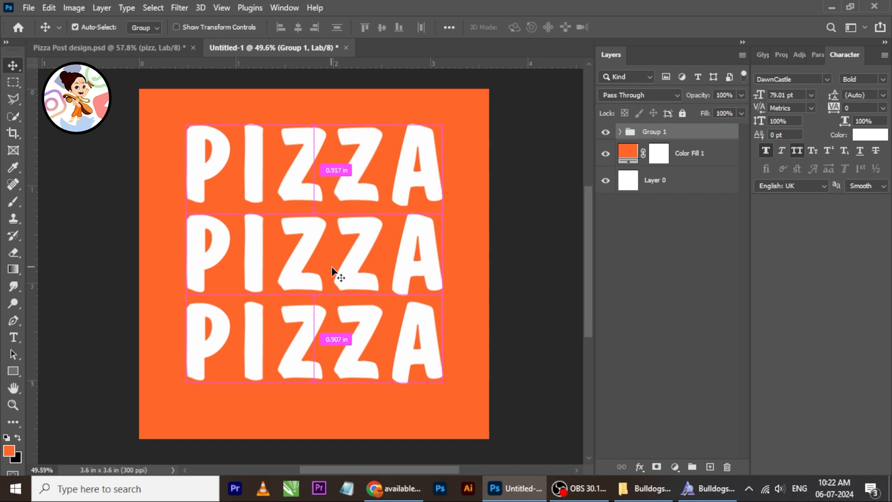
{"action": "key", "text": "ctrl+t"}
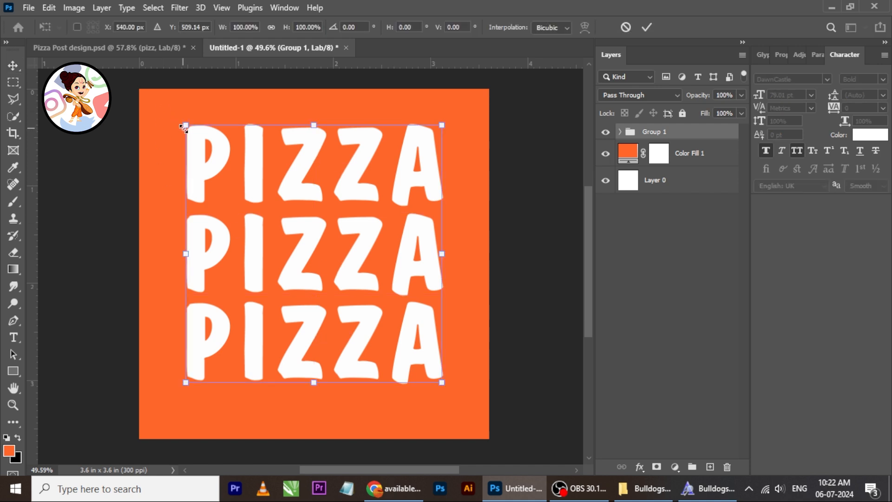
{"action": "left_click_drag", "start_coordinate": [185, 127], "coordinate": [190, 130]}
{"action": "left_click", "coordinate": [646, 27]}
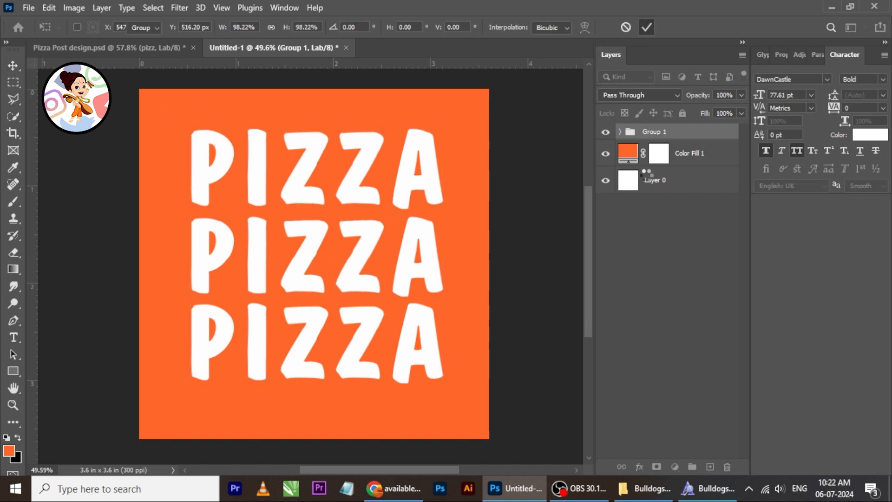
{"action": "left_click", "coordinate": [635, 186], "text": "ctrl"}
{"action": "left_click", "coordinate": [299, 27]}
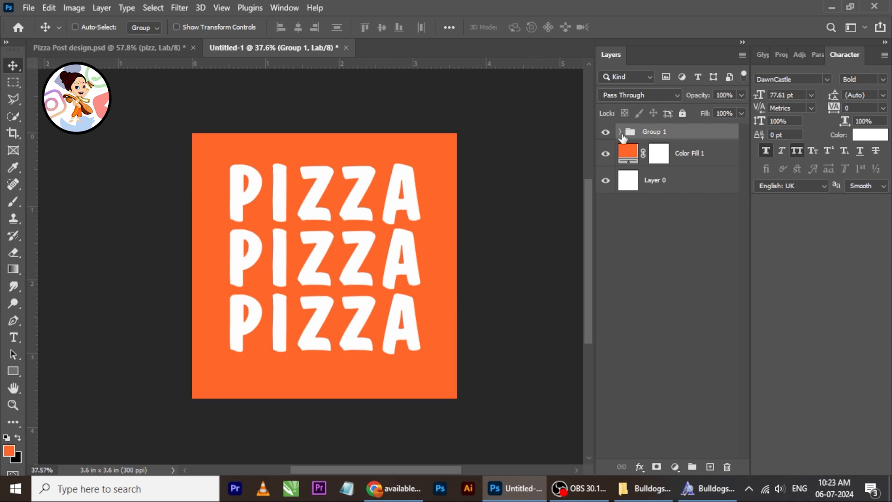
- Skew the PIZZA group vertically by about -4.09° so its right edge slants upward
{"action": "key", "text": "ctrl+t"}
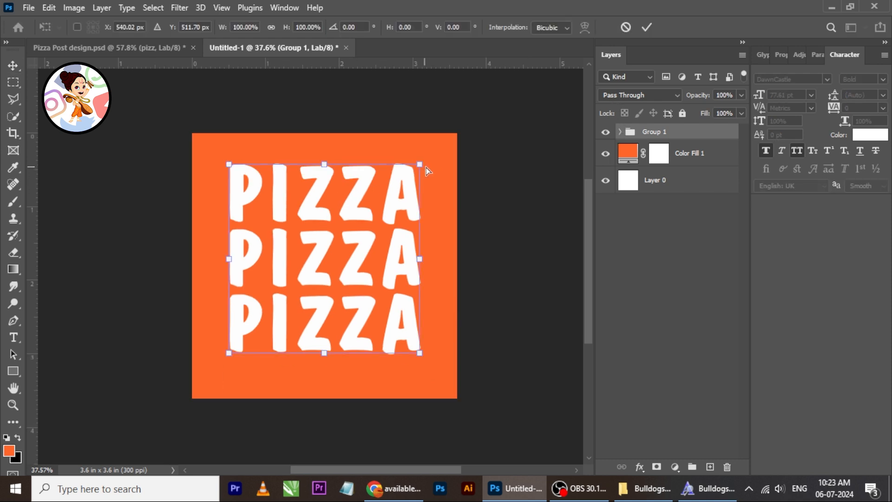
{"action": "left_click_drag", "start_coordinate": [426, 167], "coordinate": [425, 153]}
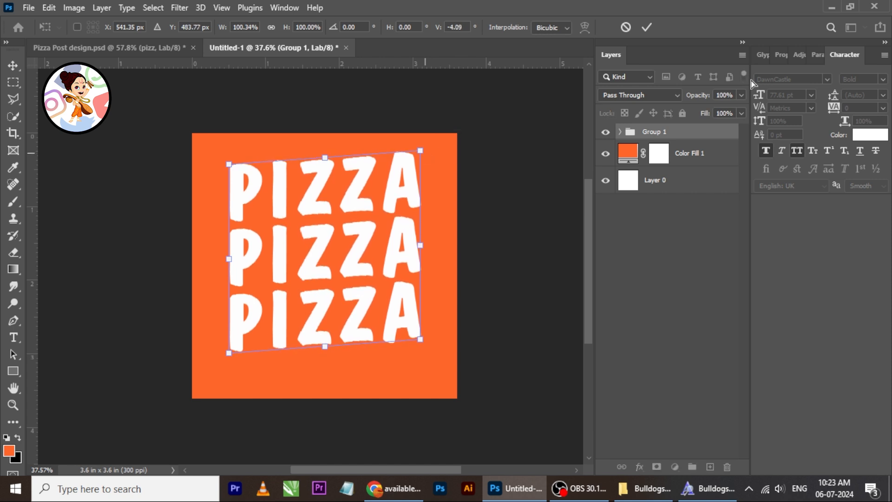
{"action": "left_click", "coordinate": [650, 28]}
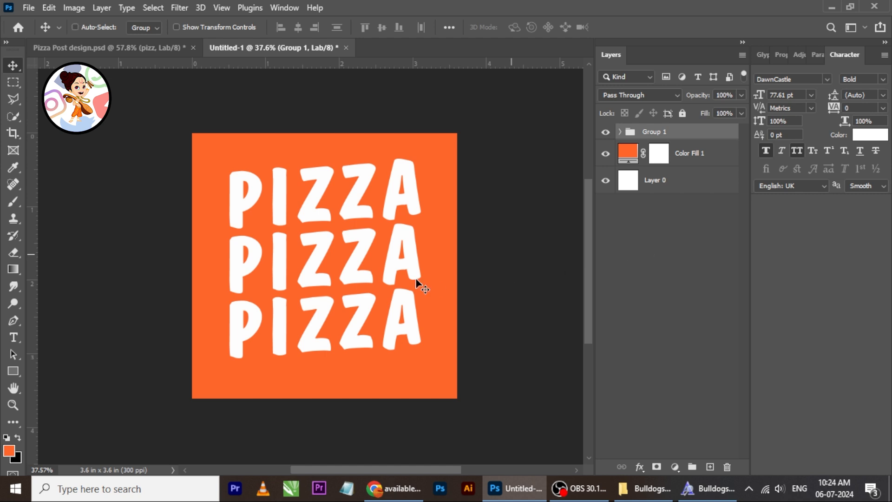
- Place the "Pngtree pizza with basil leaves tomatoes_15565963" image from the Downloads folder in File Explorer onto the pizza post
{"action": "scroll", "coordinate": [394, 282], "scroll_direction": "up", "scroll_amount": 1}
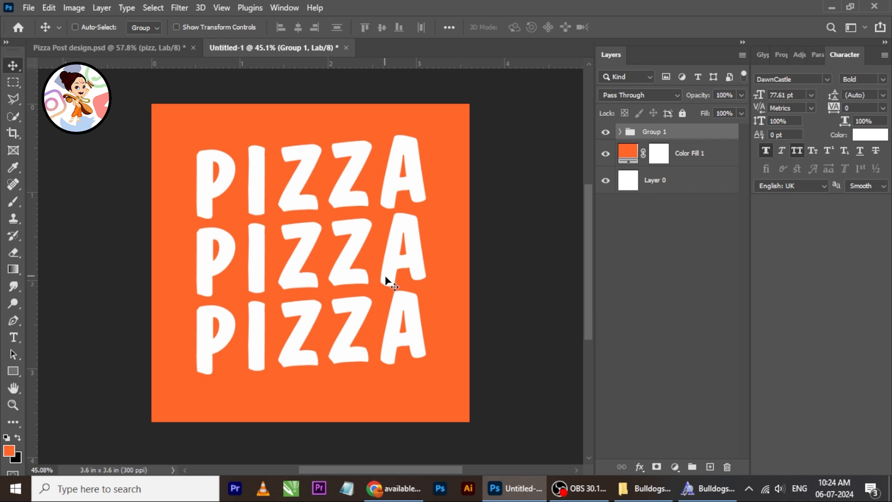
{"action": "left_click", "coordinate": [669, 492]}
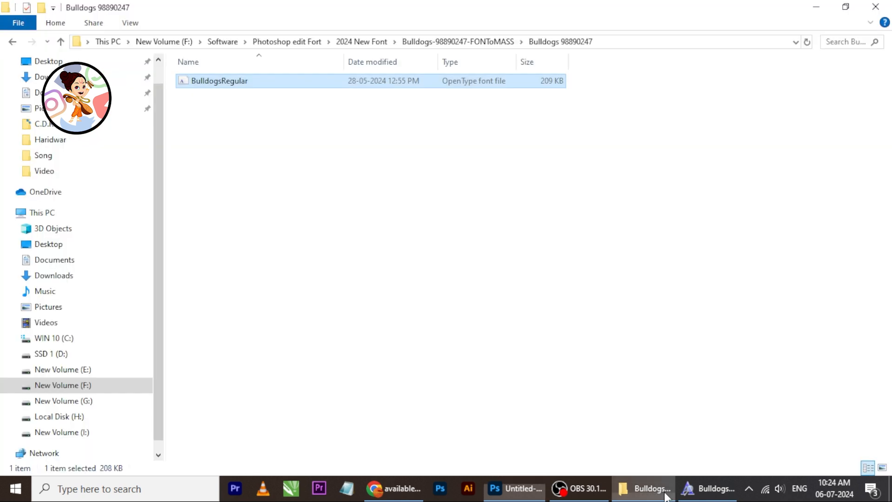
{"action": "left_click", "coordinate": [41, 76]}
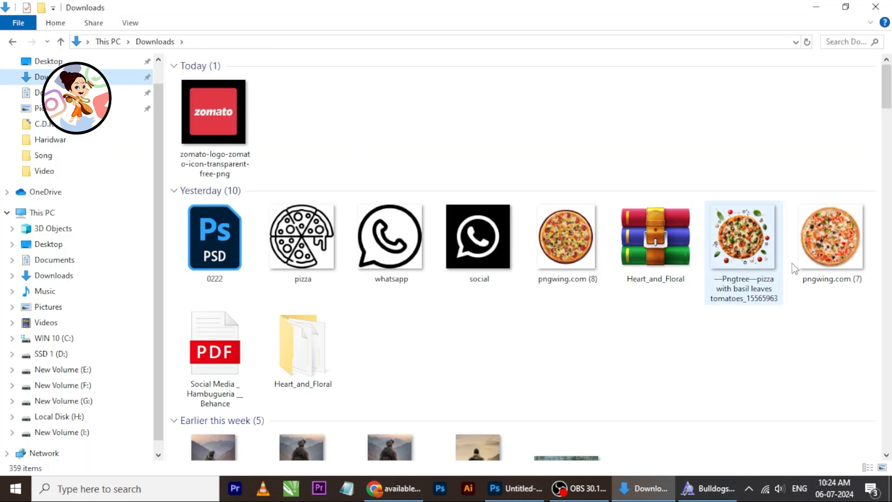
{"action": "left_click", "coordinate": [832, 265]}
{"action": "left_click", "coordinate": [750, 294]}
{"action": "left_click_drag", "start_coordinate": [751, 294], "coordinate": [307, 313]}
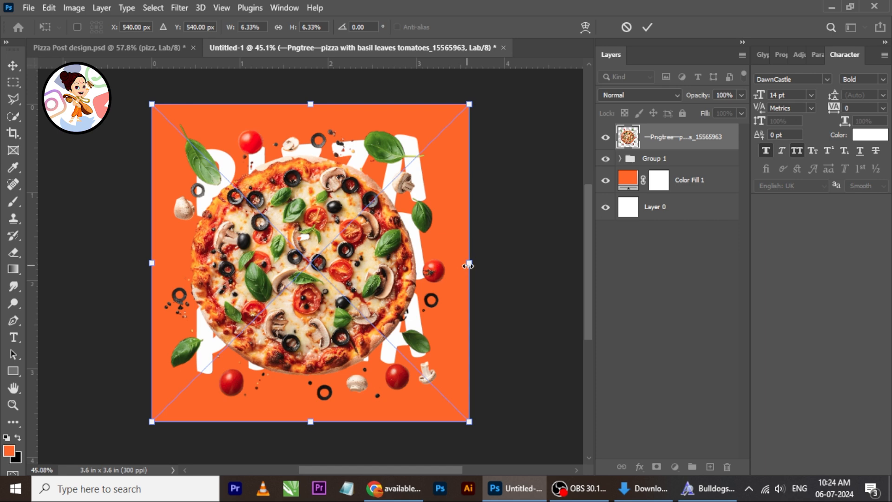
- Scale the placed pizza image to about 4.99% and position it over the middle of the PIZZA headings
{"action": "left_click_drag", "start_coordinate": [468, 266], "coordinate": [402, 263]}
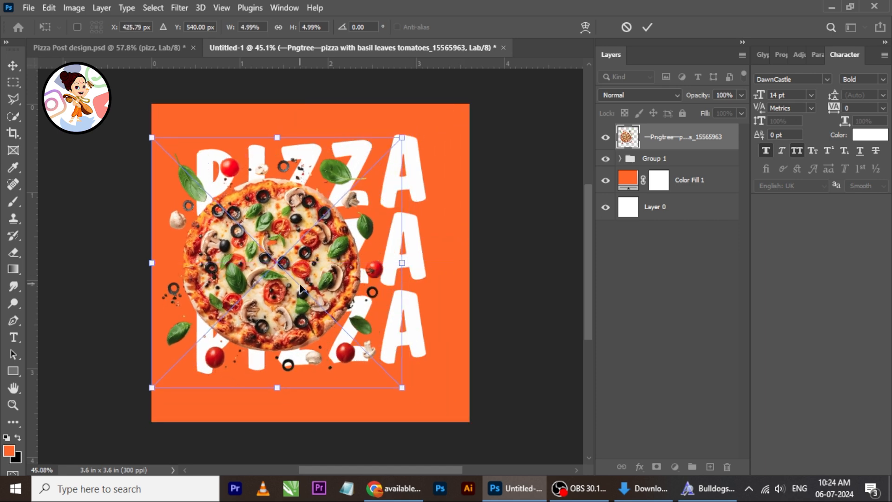
{"action": "left_click_drag", "start_coordinate": [301, 289], "coordinate": [335, 282]}
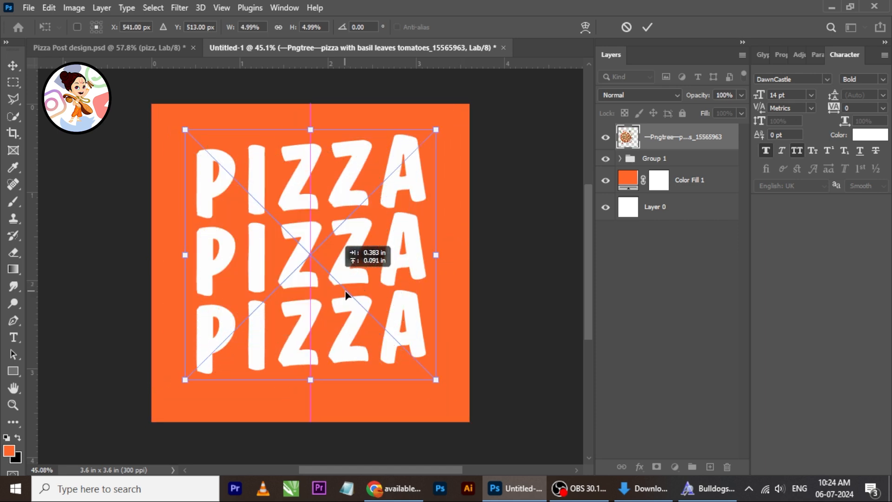
{"action": "left_click", "coordinate": [647, 27]}
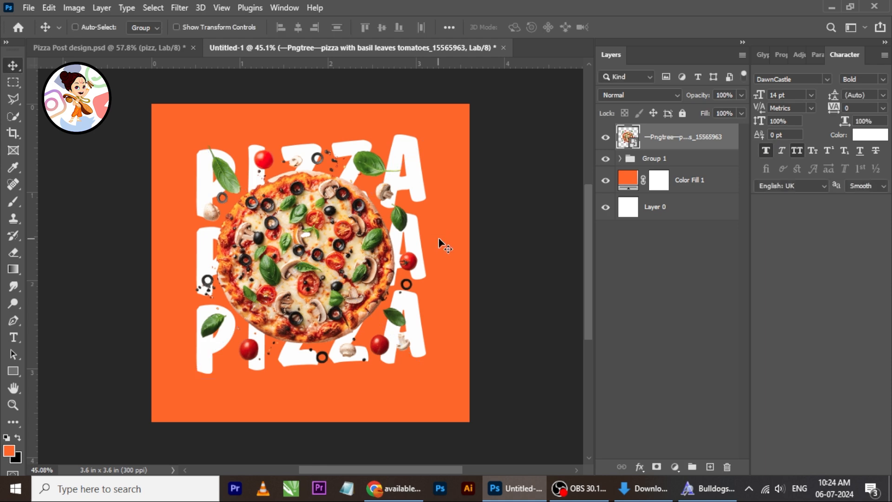
- Centre the pizza image horizontally and vertically on the canvas using Layer 0's outline as the alignment selection, and deselect
{"action": "left_click", "coordinate": [632, 209], "text": "ctrl"}
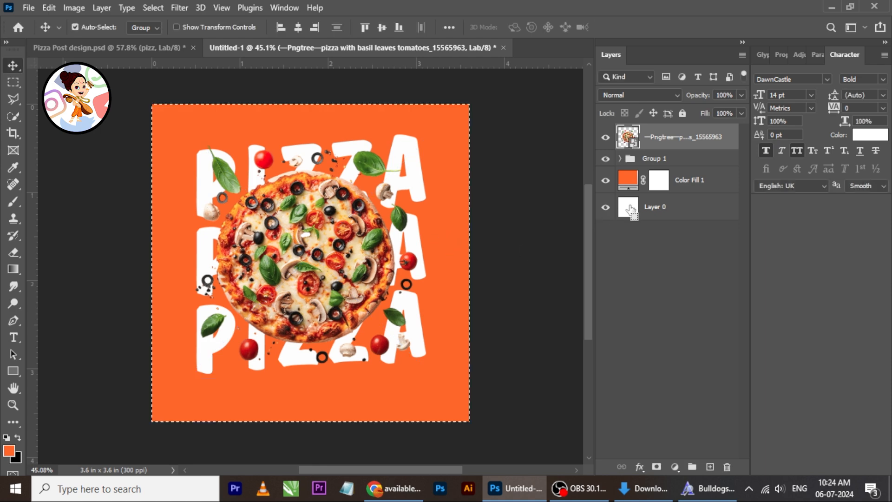
{"action": "left_click", "coordinate": [298, 27]}
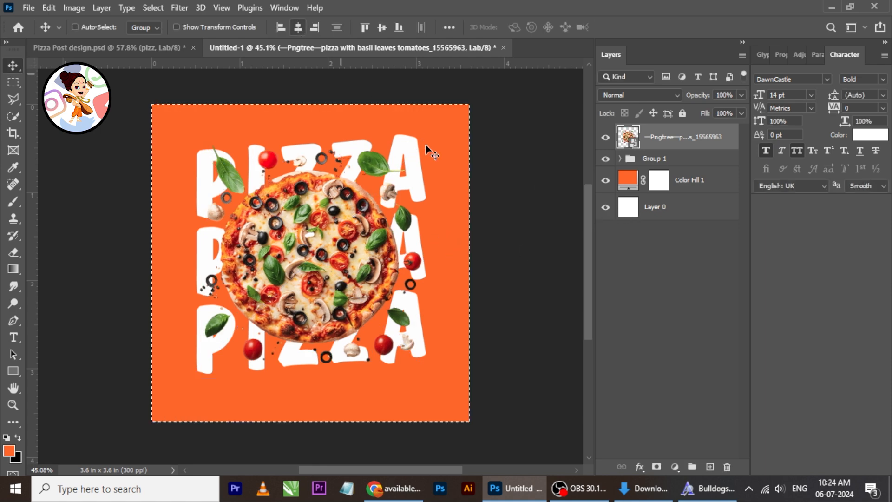
{"action": "left_click", "coordinate": [633, 204], "text": "ctrl"}
{"action": "left_click", "coordinate": [382, 28]}
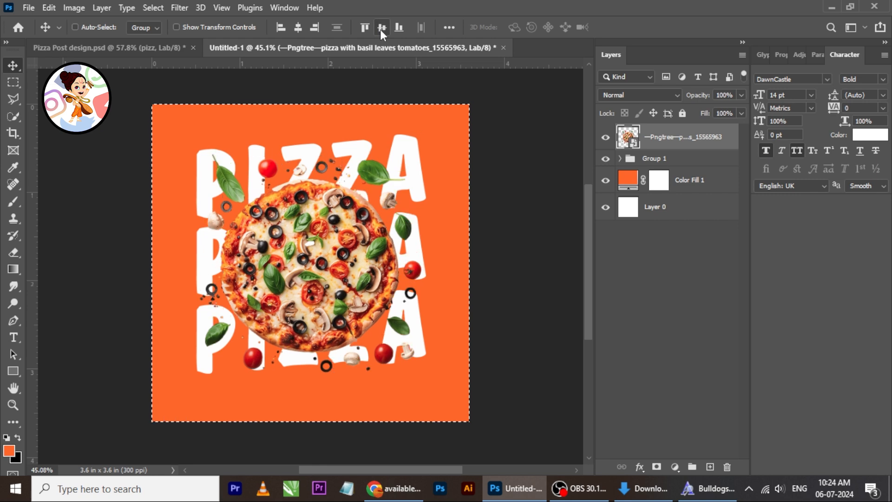
{"action": "key", "text": "ctrl+d"}
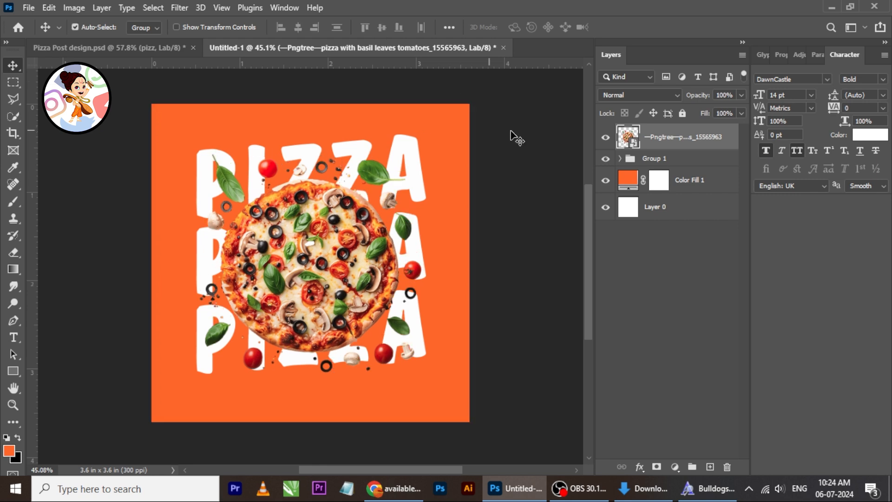
- Centre Group 1 vertically on the canvas using Layer 0's outline, and deselect
{"action": "left_click", "coordinate": [668, 166]}
{"action": "left_click", "coordinate": [629, 212], "text": "ctrl"}
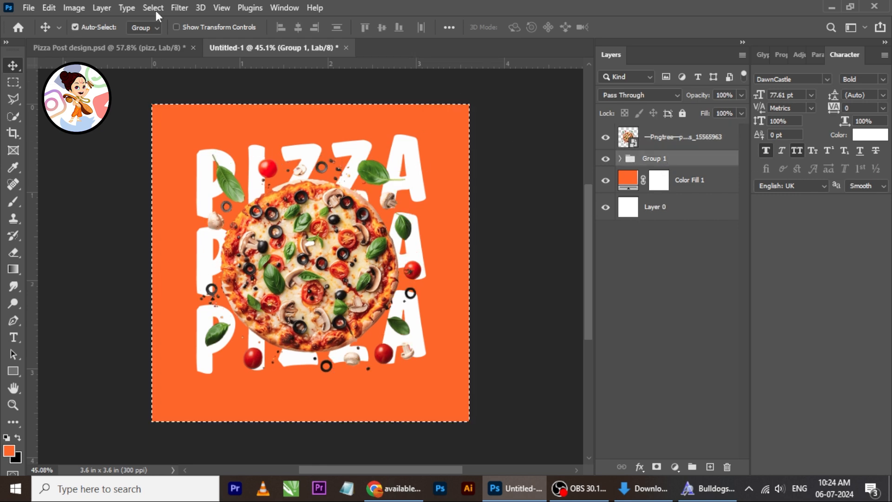
{"action": "left_click", "coordinate": [381, 27]}
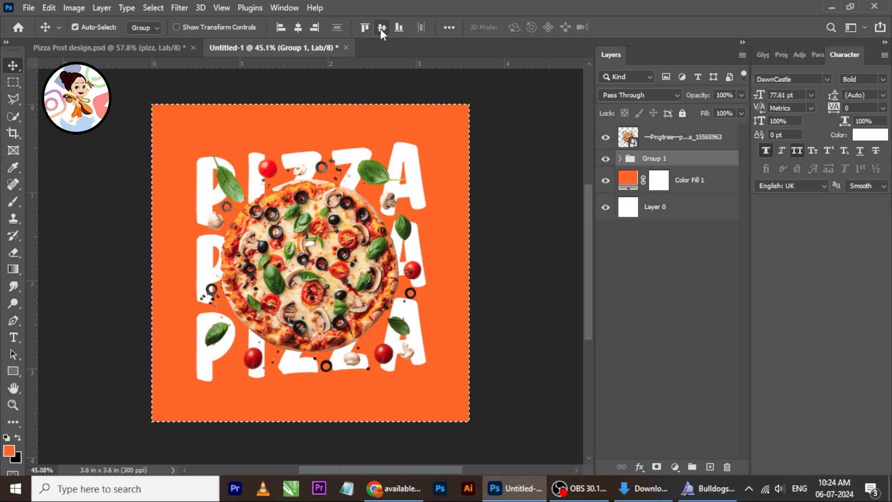
{"action": "key", "text": "ctrl+d"}
- Enlarge the PIZZA heading group proportionally to about 106.11%
{"action": "scroll", "coordinate": [372, 266], "scroll_direction": "down", "scroll_amount": 2}
{"action": "scroll", "coordinate": [367, 264], "scroll_direction": "down", "scroll_amount": 1}
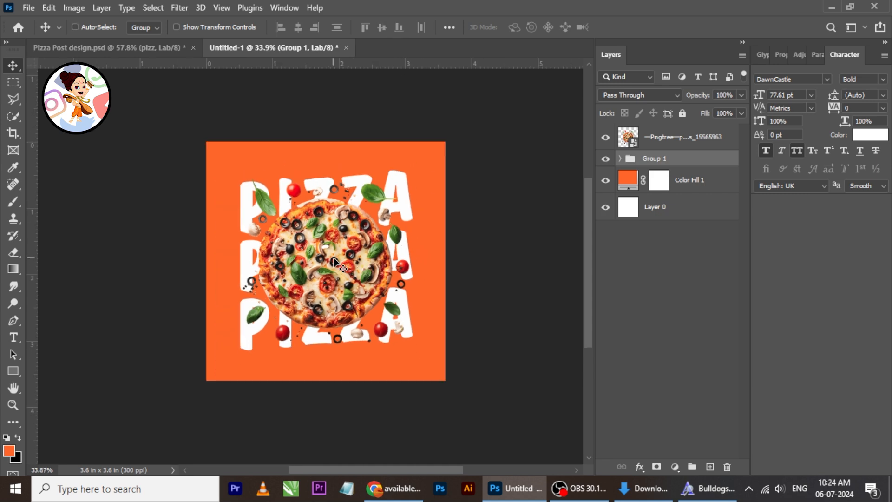
{"action": "scroll", "coordinate": [334, 262], "scroll_direction": "up", "scroll_amount": 3}
{"action": "scroll", "coordinate": [334, 262], "scroll_direction": "up", "scroll_amount": 2}
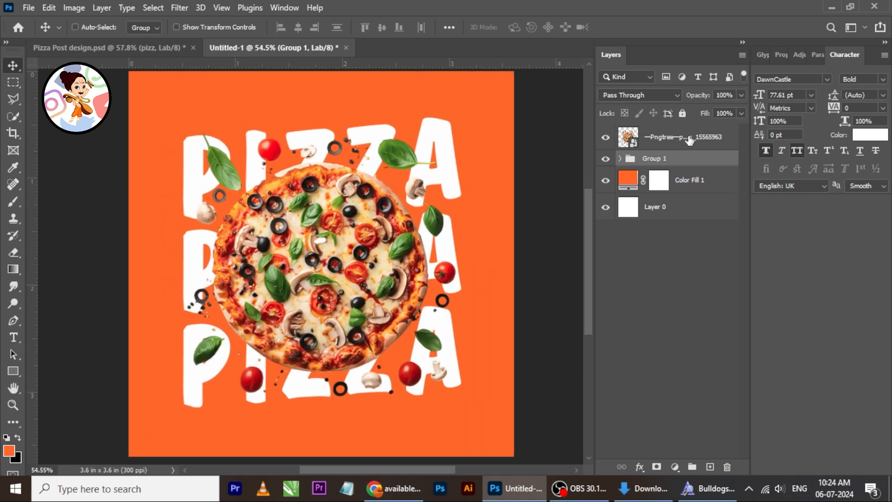
{"action": "scroll", "coordinate": [478, 185], "scroll_direction": "down", "scroll_amount": 2}
{"action": "scroll", "coordinate": [464, 186], "scroll_direction": "up", "scroll_amount": 1}
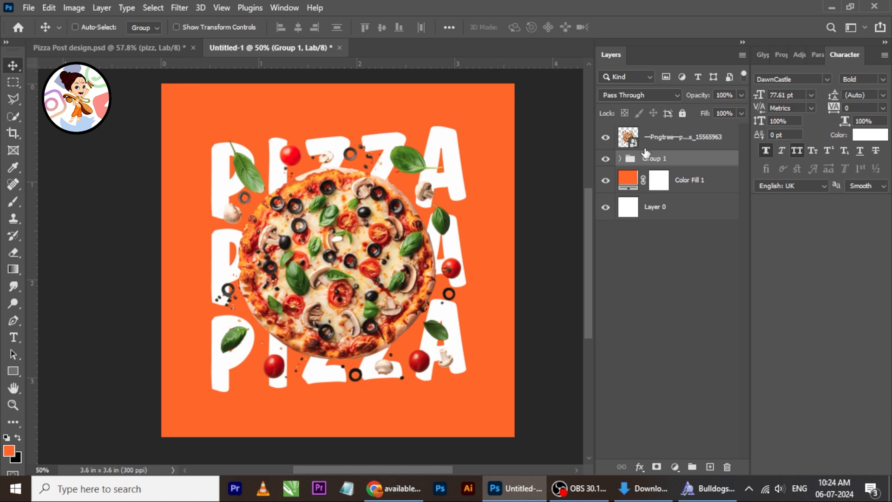
{"action": "key", "text": "ctrl"}
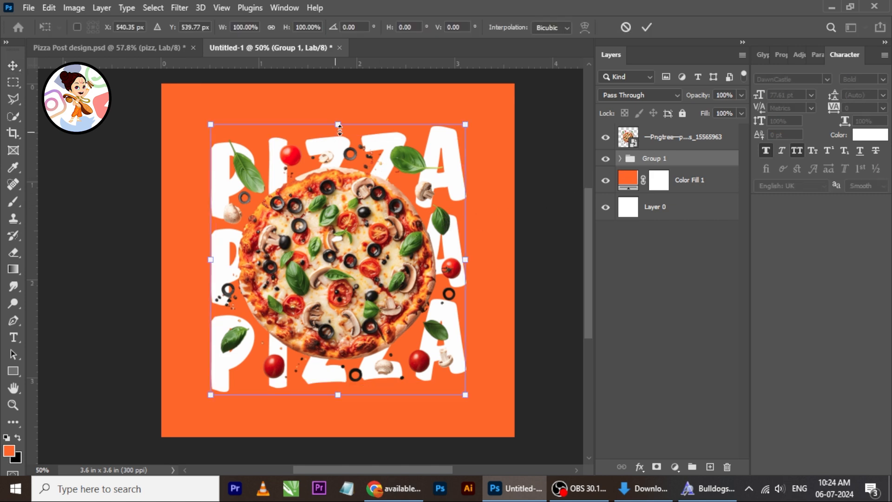
{"action": "left_click_drag", "start_coordinate": [466, 124], "coordinate": [482, 109]}
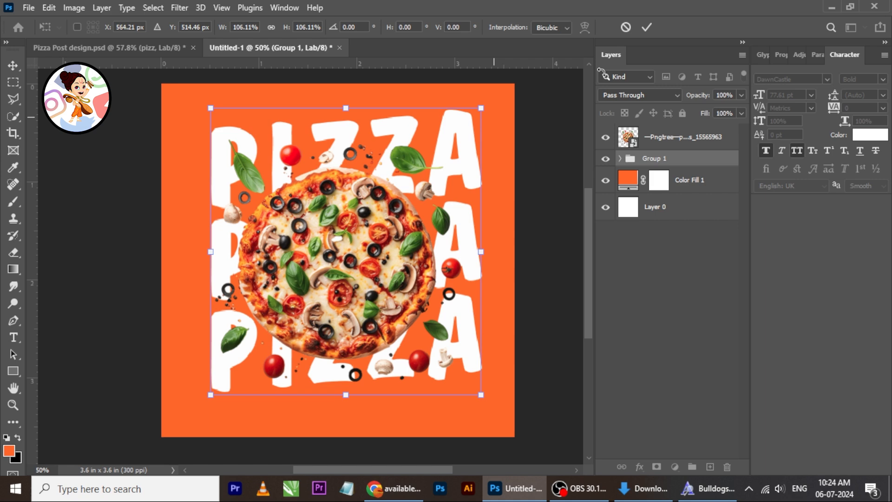
{"action": "left_click", "coordinate": [647, 26]}
- Centre the enlarged PIZZA group horizontally on the canvas using Layer 0's outline, and deselect
{"action": "left_click", "coordinate": [628, 207], "text": "ctrl"}
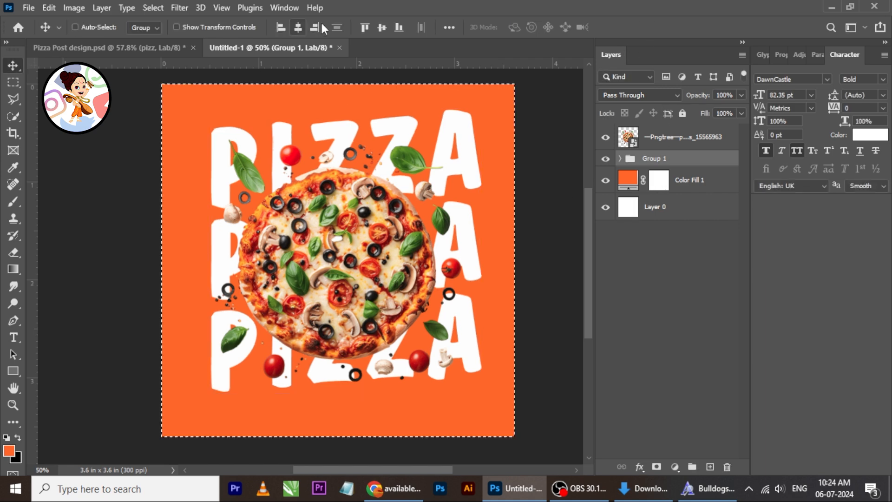
{"action": "left_click", "coordinate": [298, 27]}
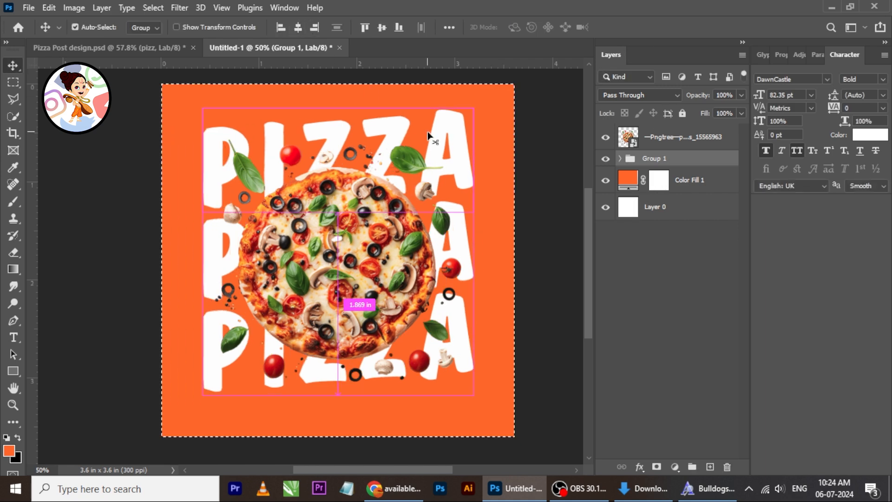
{"action": "key", "text": "ctrl+d"}
{"action": "scroll", "coordinate": [360, 199], "scroll_direction": "down", "scroll_amount": 4}
{"action": "scroll", "coordinate": [355, 188], "scroll_direction": "up", "scroll_amount": 2}
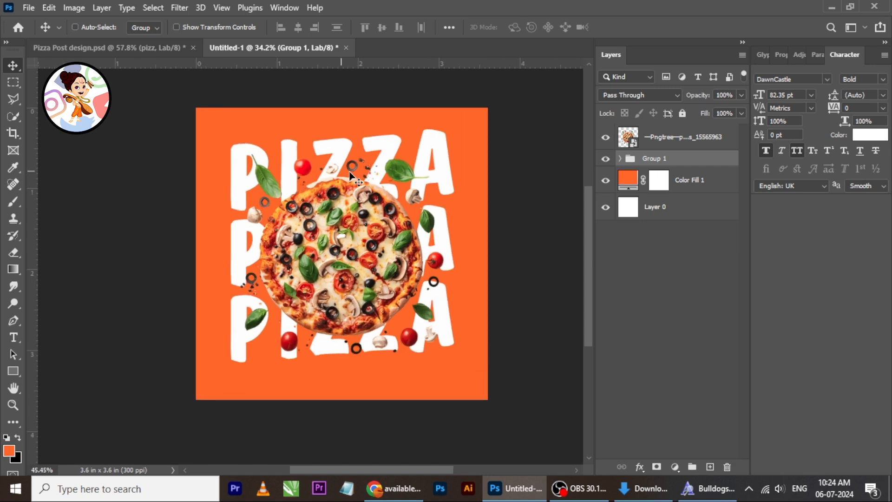
{"action": "scroll", "coordinate": [350, 173], "scroll_direction": "up", "scroll_amount": 1}
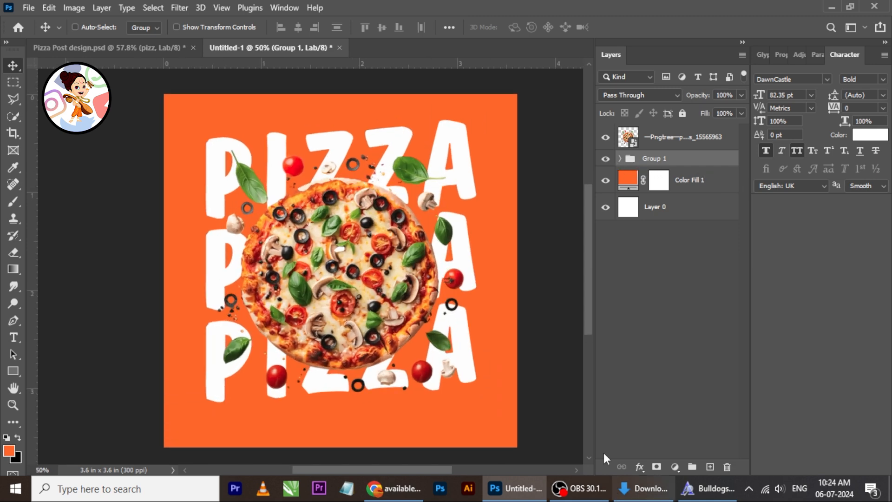
- Set the bottom PIZZA heading's fill to 0% and give it a 5 px white outside stroke
{"action": "scroll", "coordinate": [646, 174], "scroll_direction": "down", "scroll_amount": 2}
{"action": "left_click", "coordinate": [620, 159]}
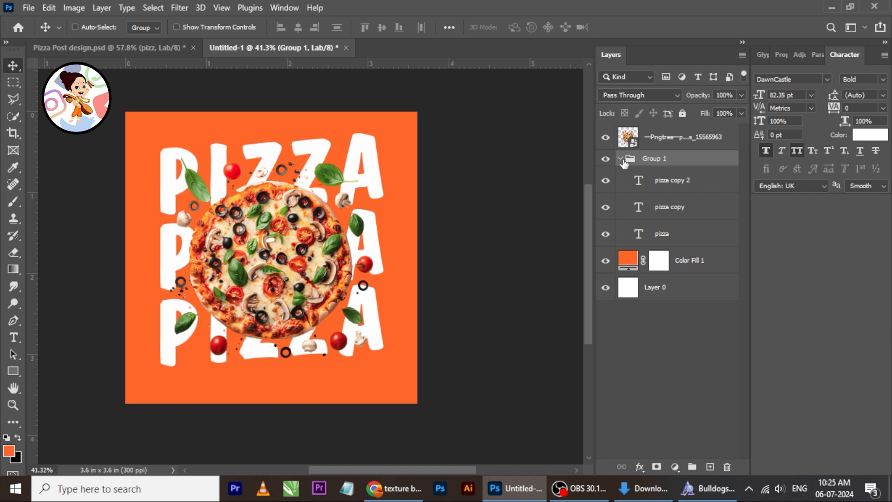
{"action": "left_click", "coordinate": [669, 187]}
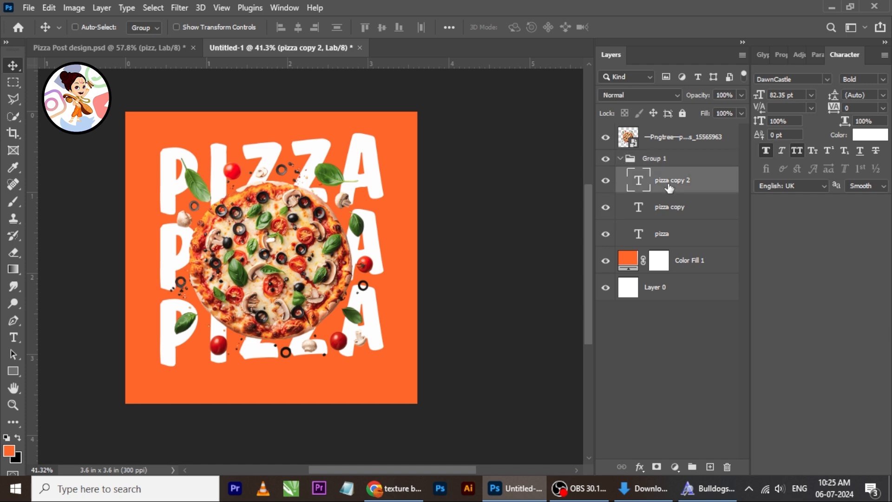
{"action": "left_click", "coordinate": [742, 113]}
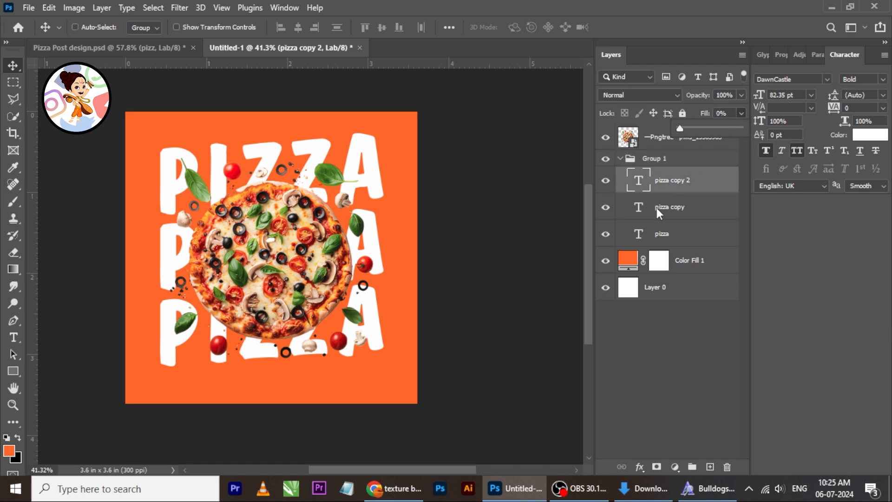
{"action": "left_click", "coordinate": [640, 466]}
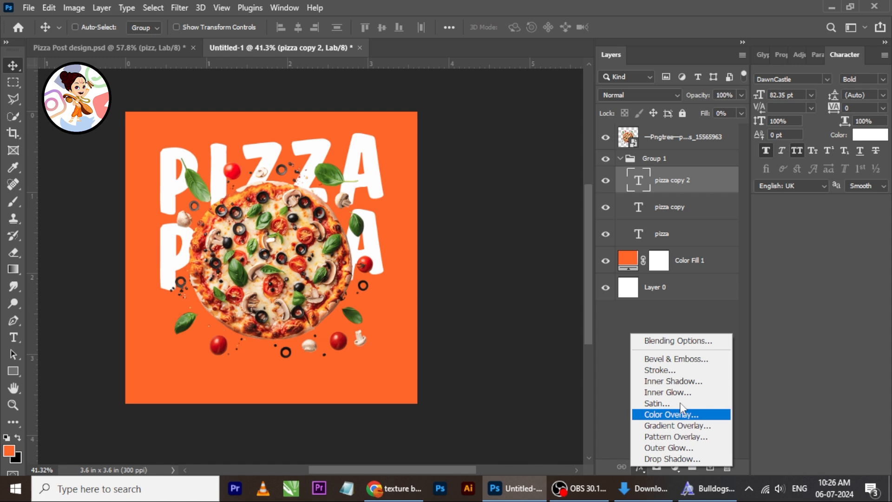
{"action": "left_click", "coordinate": [675, 372]}
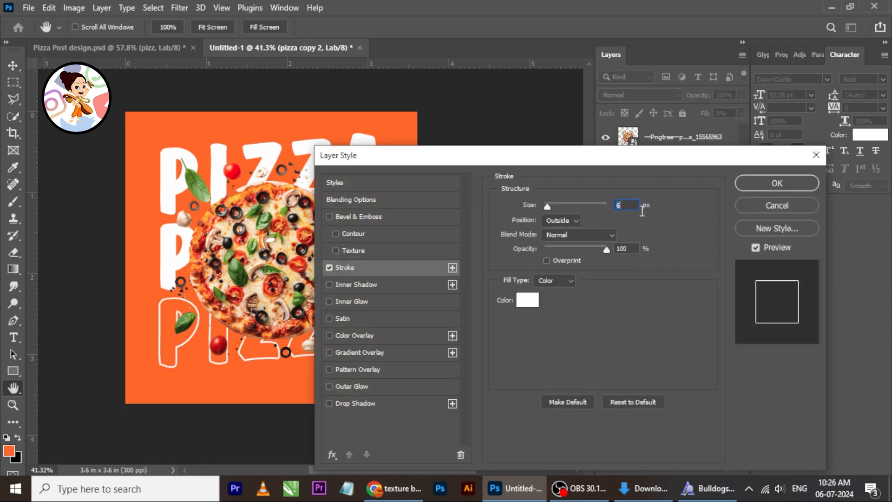
{"action": "type", "text": "5"}
{"action": "left_click", "coordinate": [766, 182]}
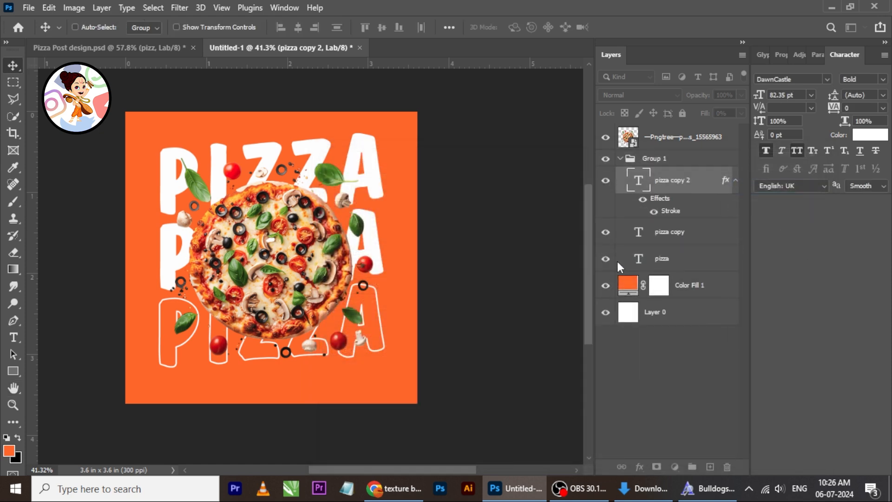
- Give the middle PIZZA heading a 5 px white outside stroke and reduce its fill to 0%
{"action": "left_click", "coordinate": [659, 234]}
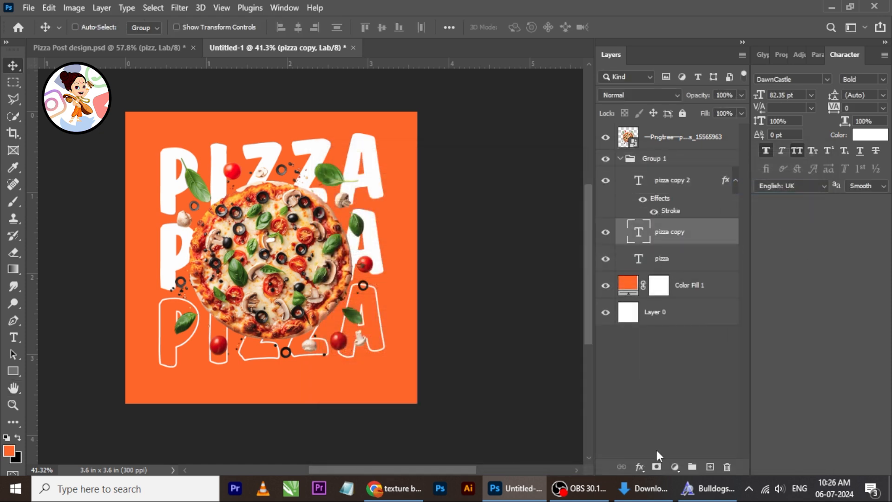
{"action": "left_click", "coordinate": [640, 466]}
{"action": "left_click", "coordinate": [660, 370]}
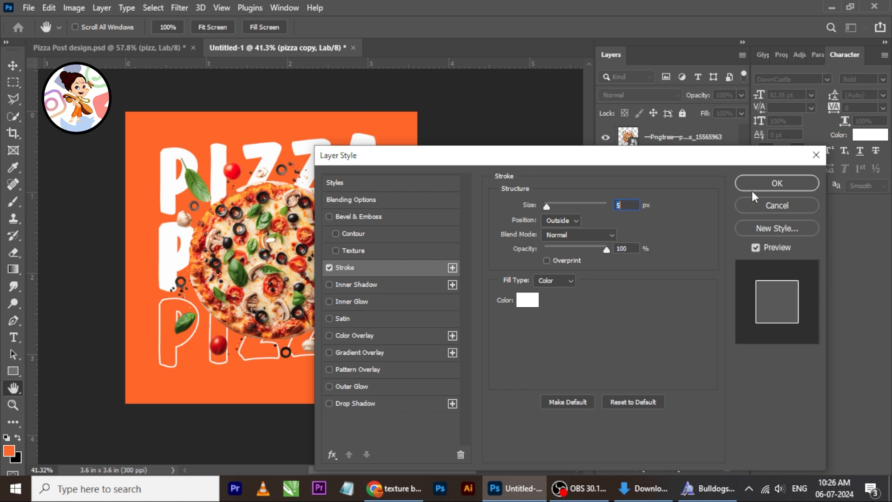
{"action": "left_click", "coordinate": [752, 188]}
{"action": "left_click", "coordinate": [743, 114]}
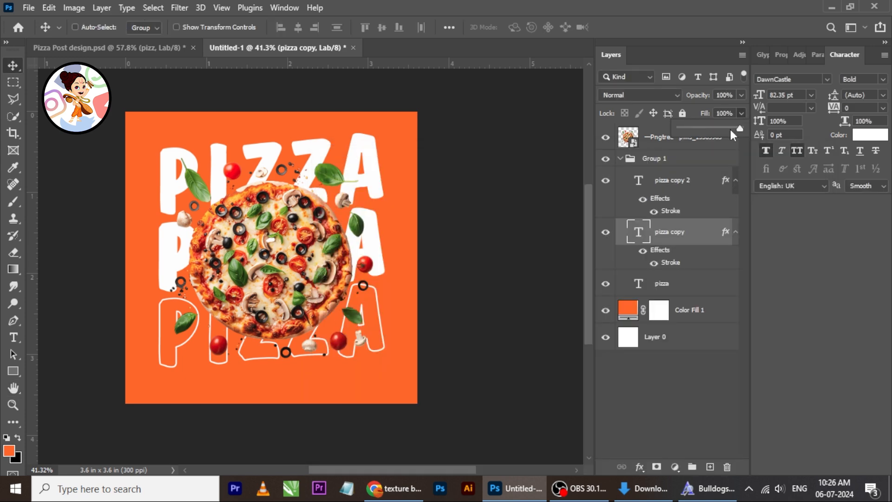
{"action": "left_click_drag", "start_coordinate": [730, 130], "coordinate": [631, 157]}
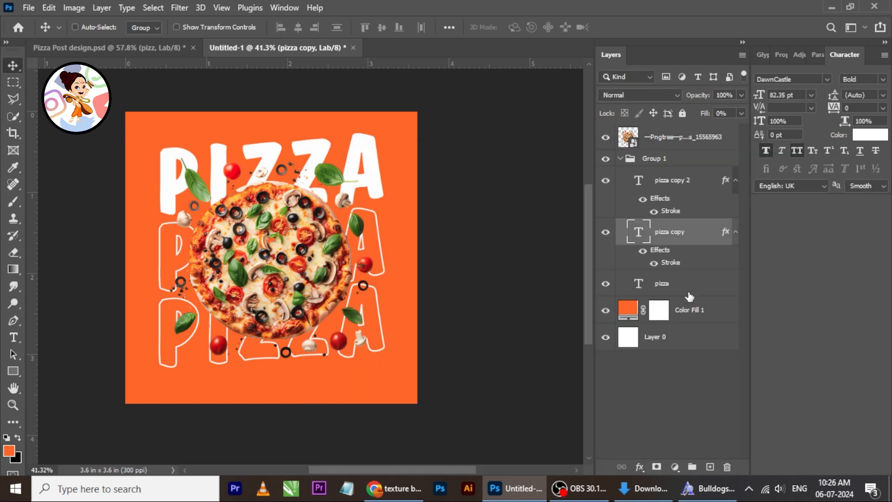
- Give the top PIZZA heading a 5 px white outside stroke and reduce its fill to 0%
{"action": "left_click", "coordinate": [678, 186]}
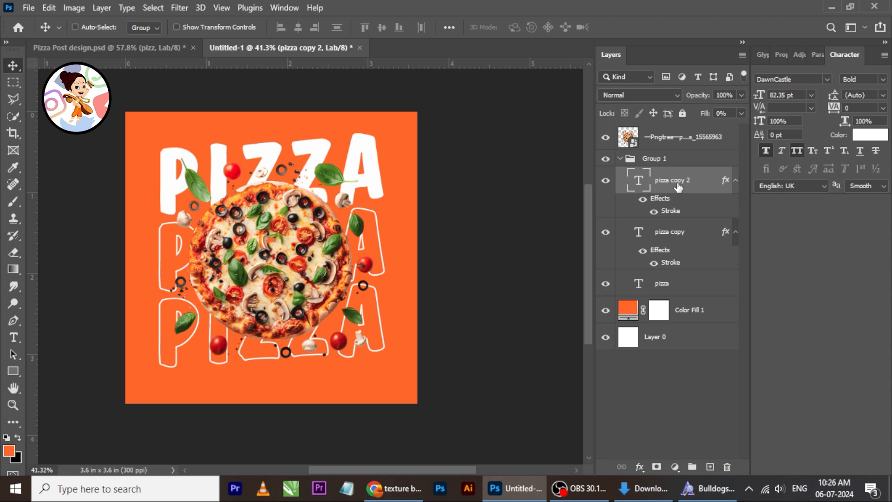
{"action": "left_click", "coordinate": [651, 470]}
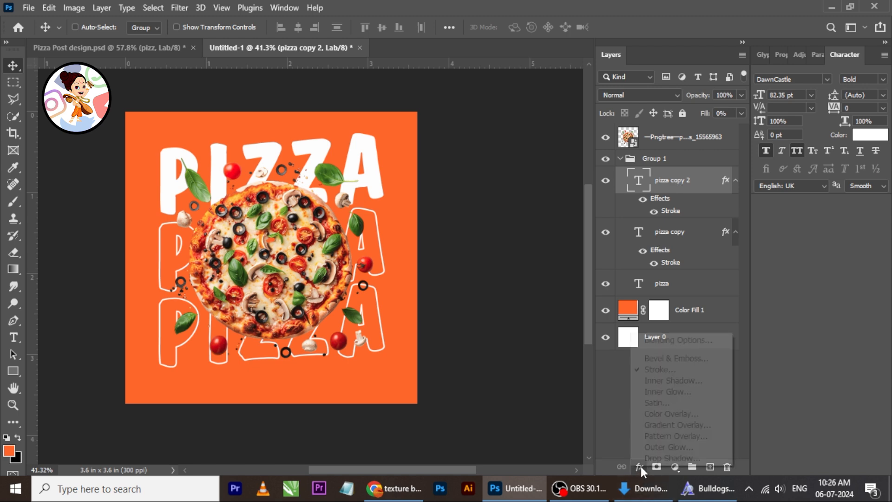
{"action": "left_click", "coordinate": [663, 284]}
{"action": "left_click", "coordinate": [663, 284]}
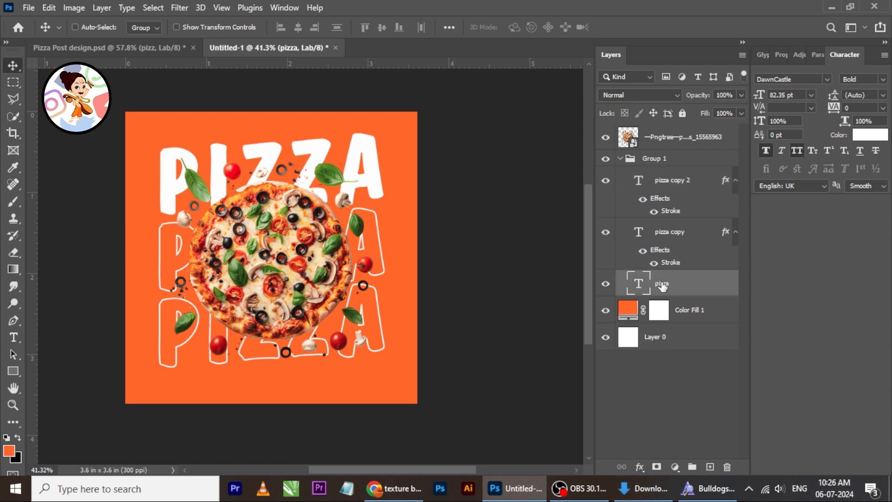
{"action": "left_click", "coordinate": [642, 465]}
{"action": "left_click", "coordinate": [674, 359]}
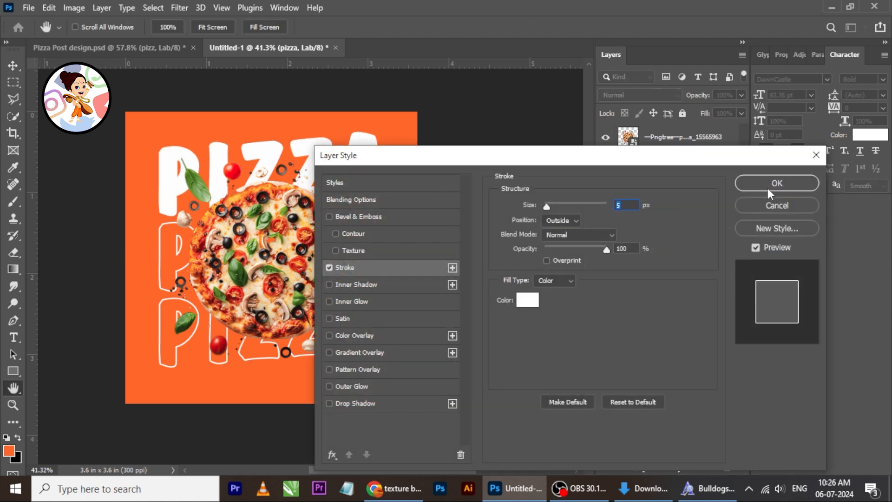
{"action": "left_click", "coordinate": [767, 188]}
{"action": "left_click", "coordinate": [742, 113]}
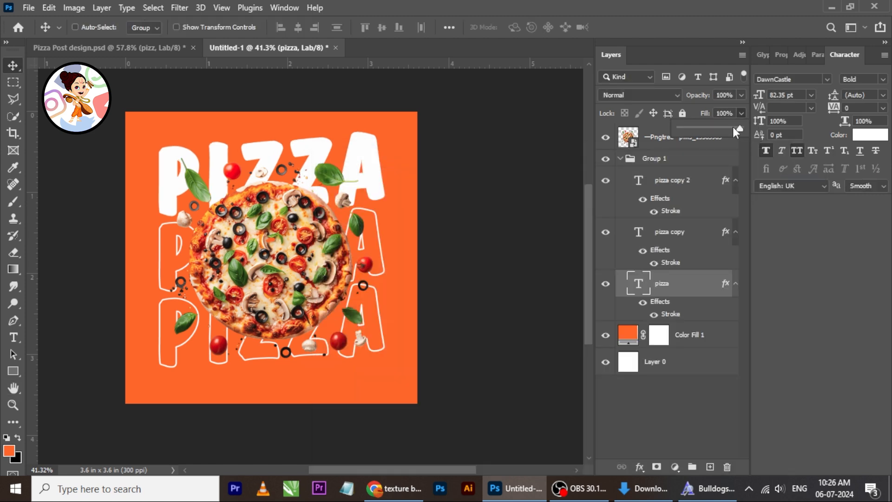
{"action": "left_click_drag", "start_coordinate": [736, 129], "coordinate": [680, 129]}
{"action": "left_click", "coordinate": [279, 223]}
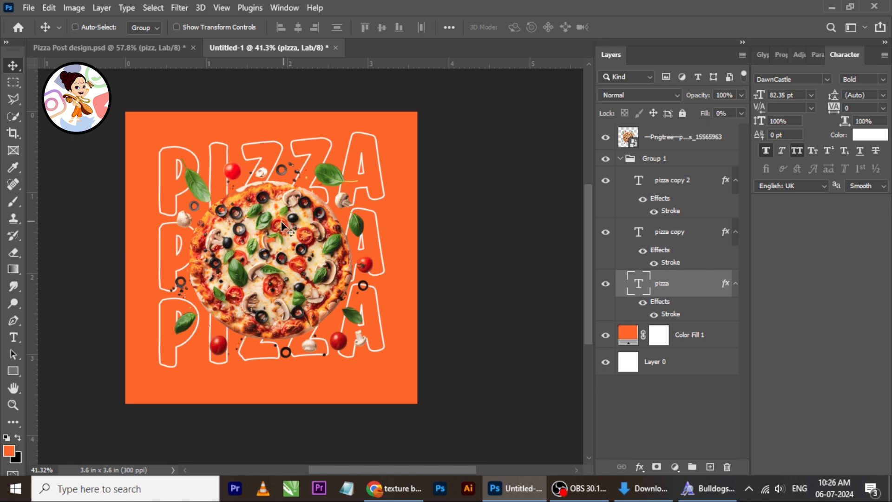
{"action": "scroll", "coordinate": [284, 220], "scroll_direction": "down", "scroll_amount": 3}
{"action": "scroll", "coordinate": [258, 218], "scroll_direction": "up", "scroll_amount": 5}
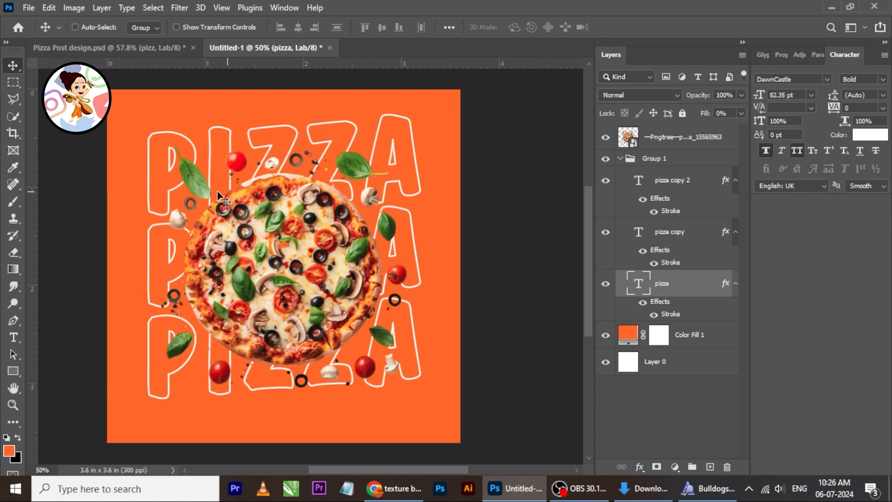
{"action": "scroll", "coordinate": [218, 195], "scroll_direction": "up", "scroll_amount": 1}
{"action": "left_click", "coordinate": [13, 82]}
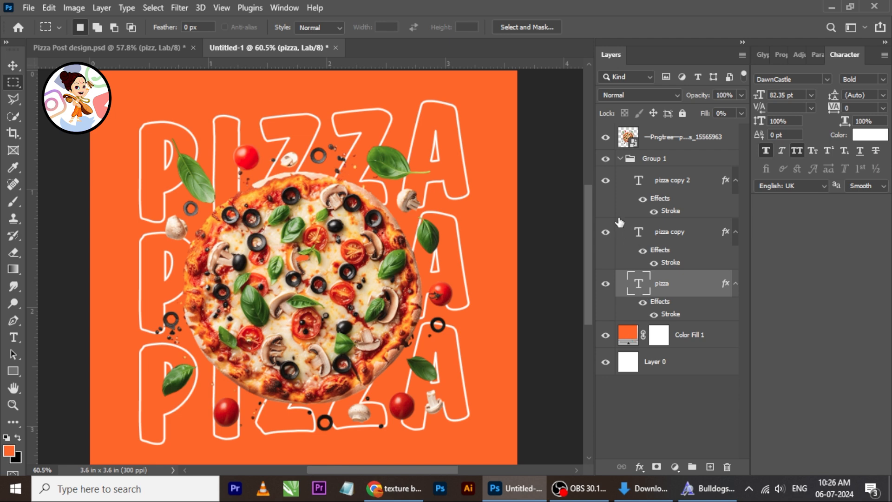
{"action": "left_click", "coordinate": [650, 146]}
{"action": "scroll", "coordinate": [165, 146], "scroll_direction": "up", "scroll_amount": 3}
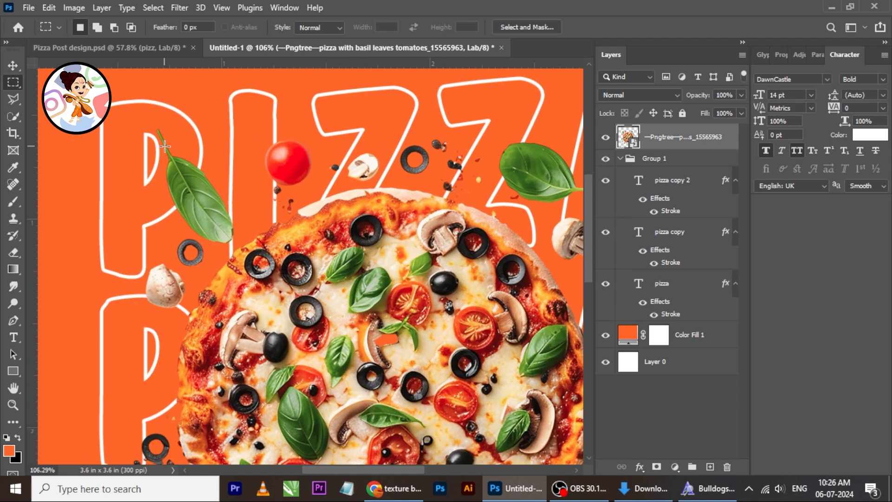
{"action": "left_click_drag", "start_coordinate": [141, 124], "coordinate": [237, 248]}
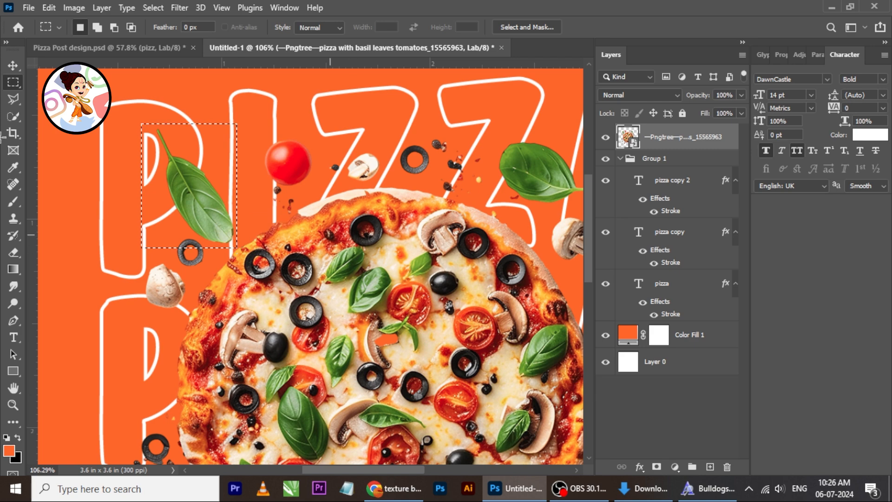
{"action": "left_click", "coordinate": [14, 68]}
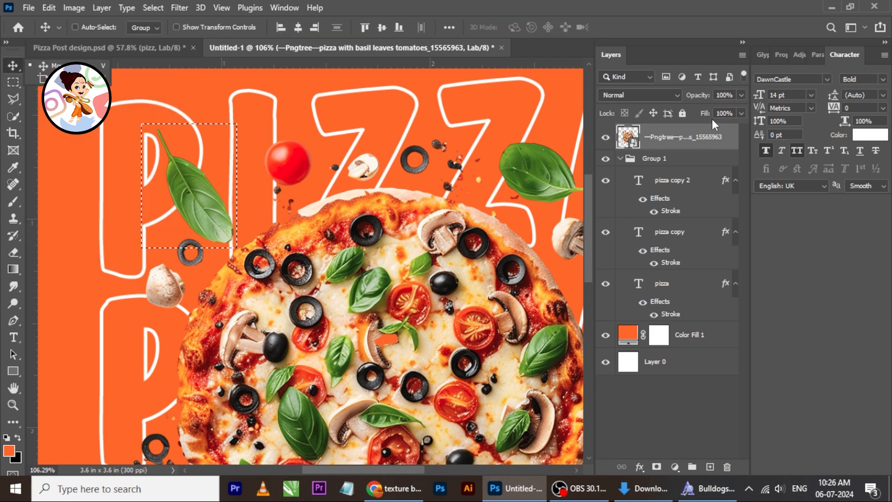
{"action": "key", "text": "ctrl+d"}
- Duplicate the pizza image layer and rasterize the copy
{"action": "right_click", "coordinate": [712, 148]}
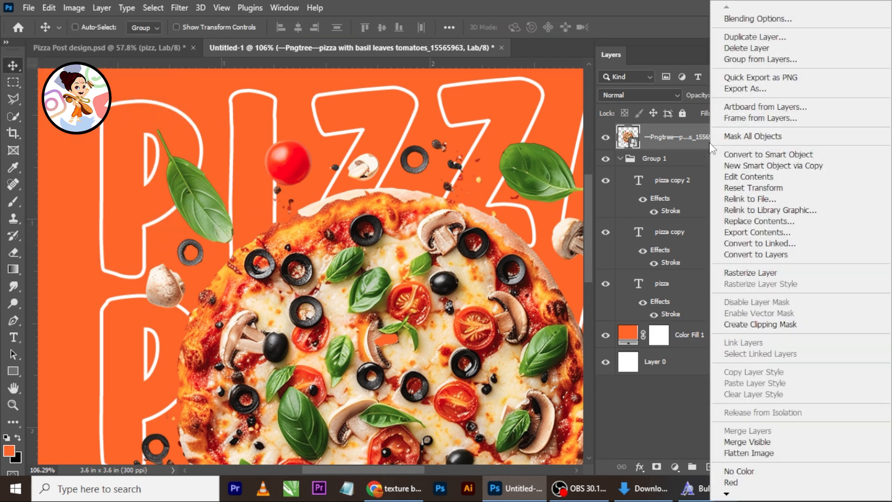
{"action": "left_click", "coordinate": [762, 273]}
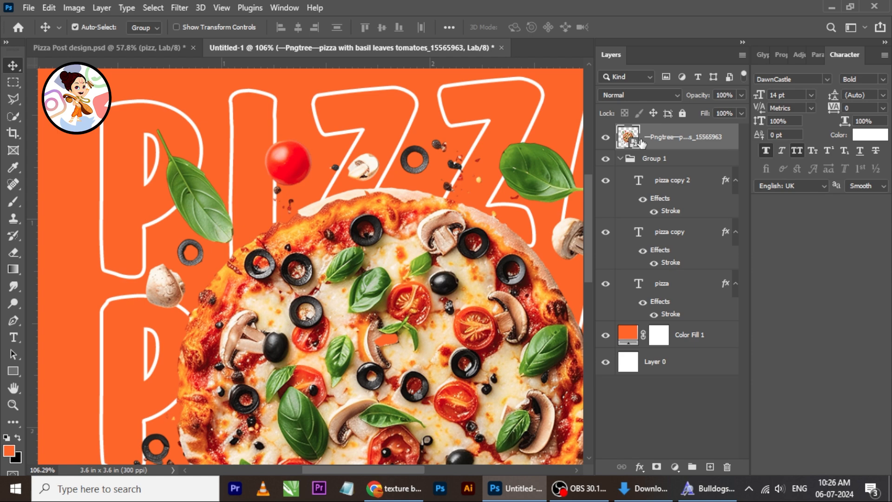
{"action": "key", "text": "ctrl+j"}
{"action": "right_click", "coordinate": [663, 138]}
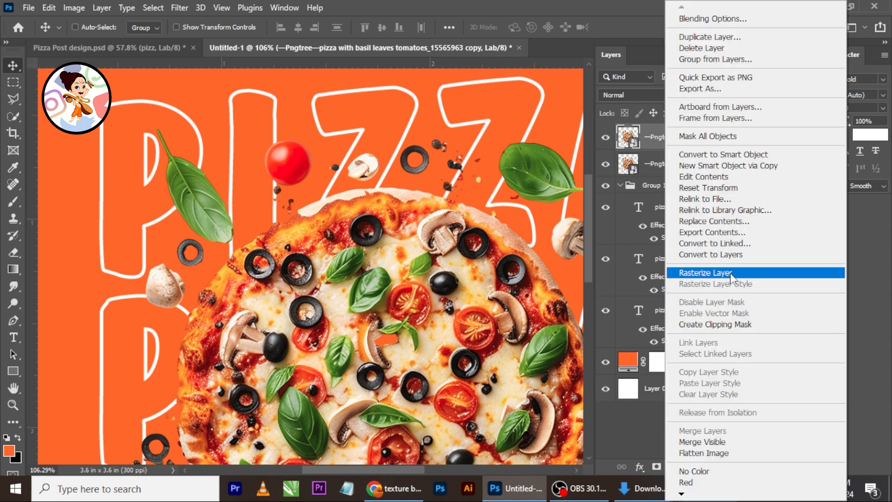
{"action": "left_click", "coordinate": [731, 276]}
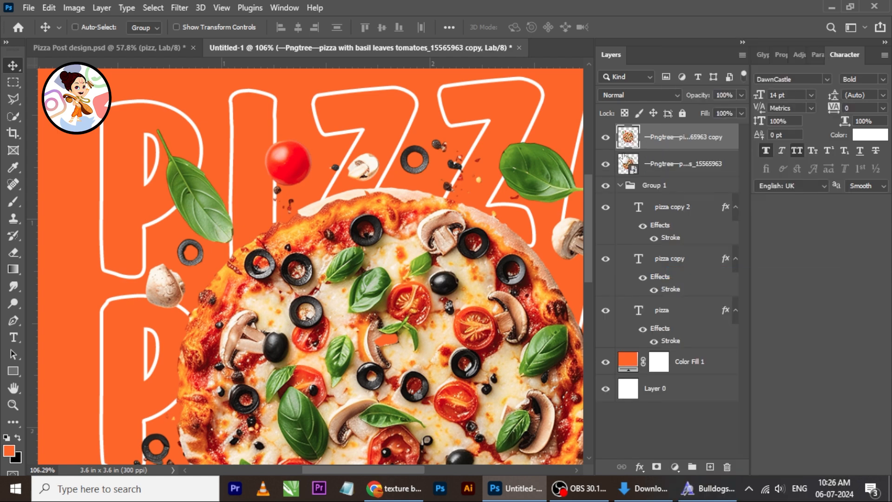
- Copy the upper-left basil leaf from the rasterized pizza onto a new layer and place it near the canvas's upper-left corner
{"action": "left_click", "coordinate": [13, 83]}
{"action": "left_click_drag", "start_coordinate": [137, 110], "coordinate": [239, 247]}
{"action": "left_click", "coordinate": [13, 65]}
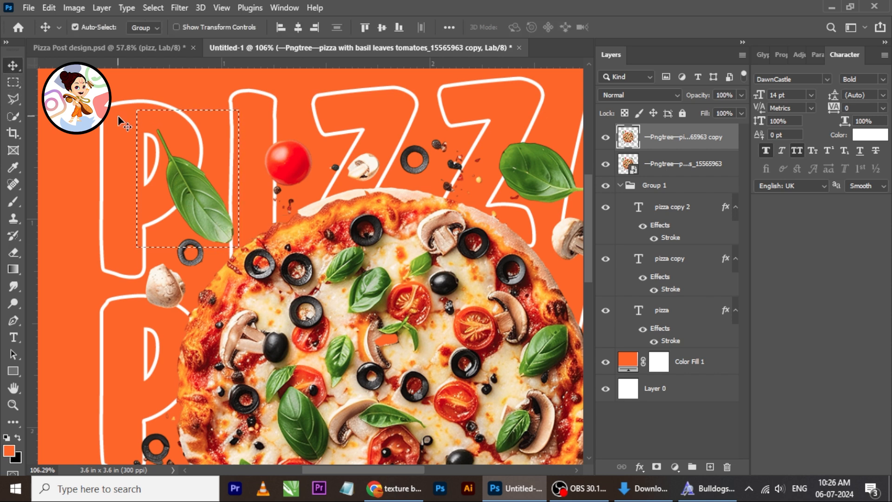
{"action": "key", "text": "ctrl"}
{"action": "key", "text": "ctrl+c"}
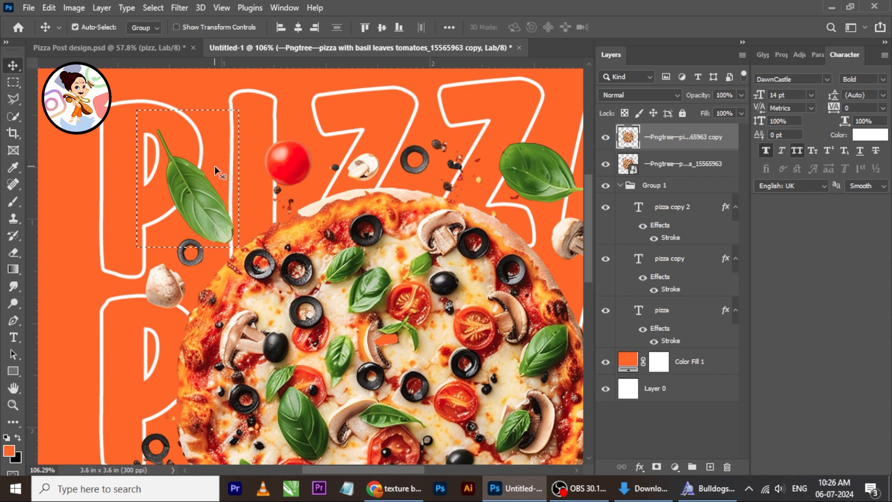
{"action": "key", "text": "ctrl+v"}
{"action": "left_click_drag", "start_coordinate": [199, 218], "coordinate": [130, 120]}
- Copy the upper-right basil leaf from the rasterized pizza onto its own layer and move the copy up and right over the letter A
{"action": "scroll", "coordinate": [179, 163], "scroll_direction": "down", "scroll_amount": 5}
{"action": "scroll", "coordinate": [148, 126], "scroll_direction": "up", "scroll_amount": 2}
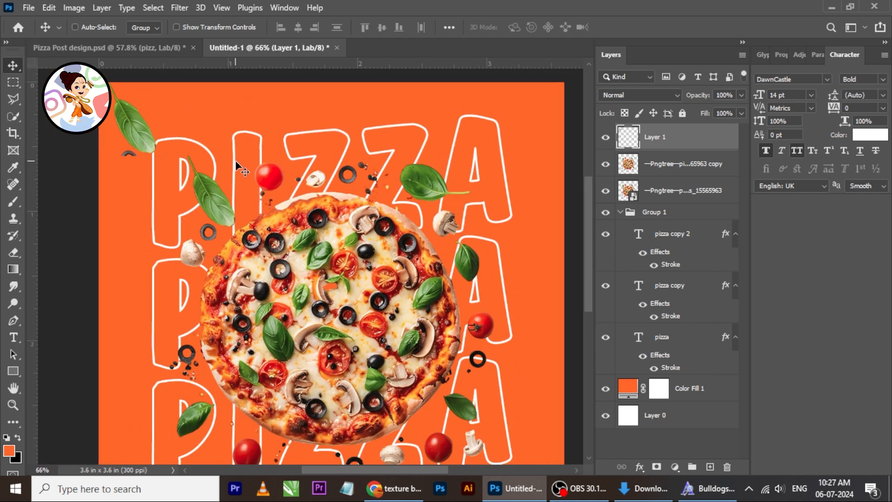
{"action": "left_click", "coordinate": [11, 84]}
{"action": "scroll", "coordinate": [454, 194], "scroll_direction": "up", "scroll_amount": 4}
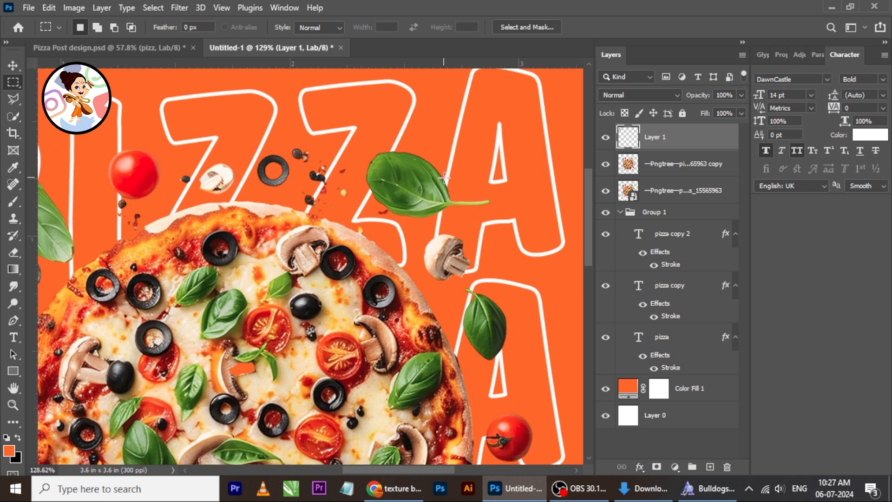
{"action": "mouse_move", "coordinate": [353, 135]}
{"action": "left_mouse_down"}
{"action": "mouse_move", "coordinate": [435, 216]}
{"action": "mouse_move", "coordinate": [510, 228]}
{"action": "left_mouse_up"}
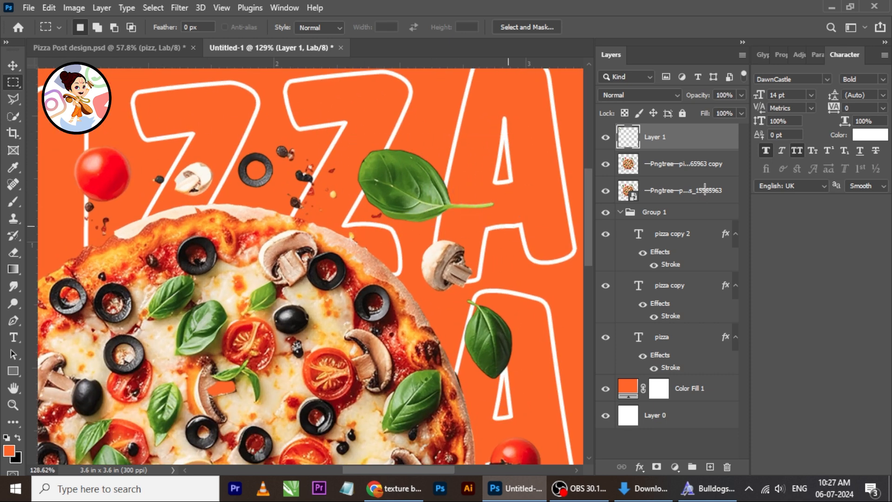
{"action": "left_click", "coordinate": [688, 173]}
{"action": "key", "text": "ctrl+j"}
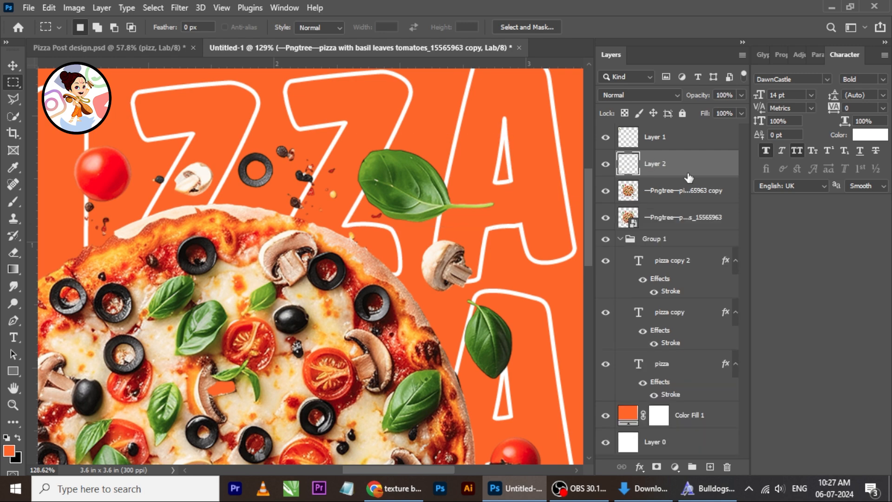
{"action": "left_click", "coordinate": [10, 67]}
{"action": "left_click_drag", "start_coordinate": [442, 209], "coordinate": [485, 151]}
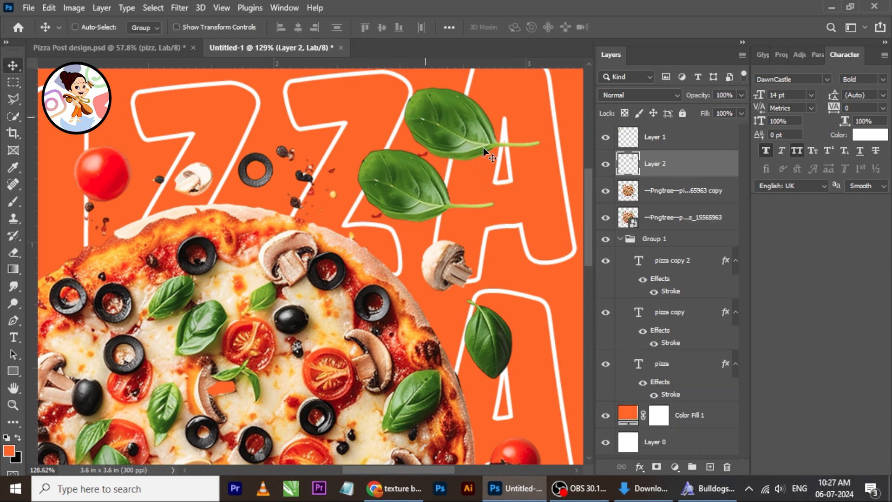
- Hide the rasterized pizza copy and shift the Layer 1 basil leaf left until the canvas's left edge crops it
{"action": "left_click", "coordinate": [684, 195]}
{"action": "left_click", "coordinate": [605, 191]}
{"action": "scroll", "coordinate": [244, 177], "scroll_direction": "down", "scroll_amount": 5}
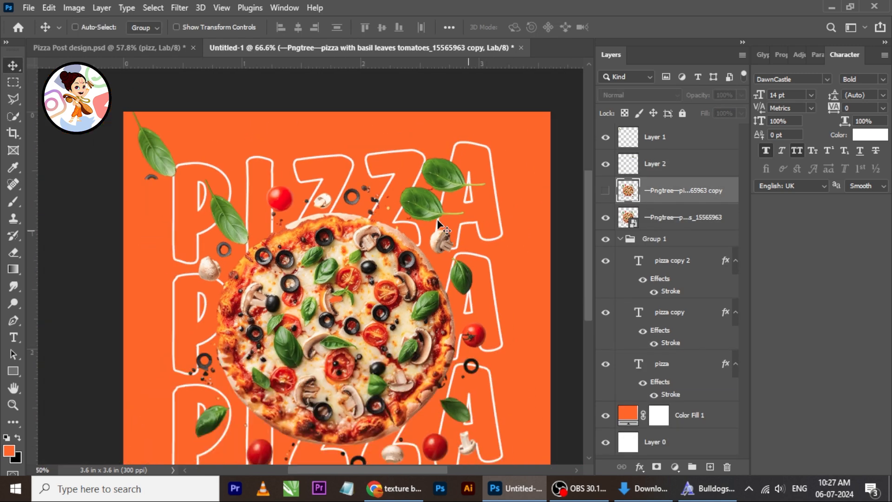
{"action": "scroll", "coordinate": [243, 171], "scroll_direction": "up", "scroll_amount": 2}
{"action": "right_click", "coordinate": [225, 167]}
{"action": "left_click", "coordinate": [230, 174]}
{"action": "scroll", "coordinate": [226, 167], "scroll_direction": "up", "scroll_amount": 2}
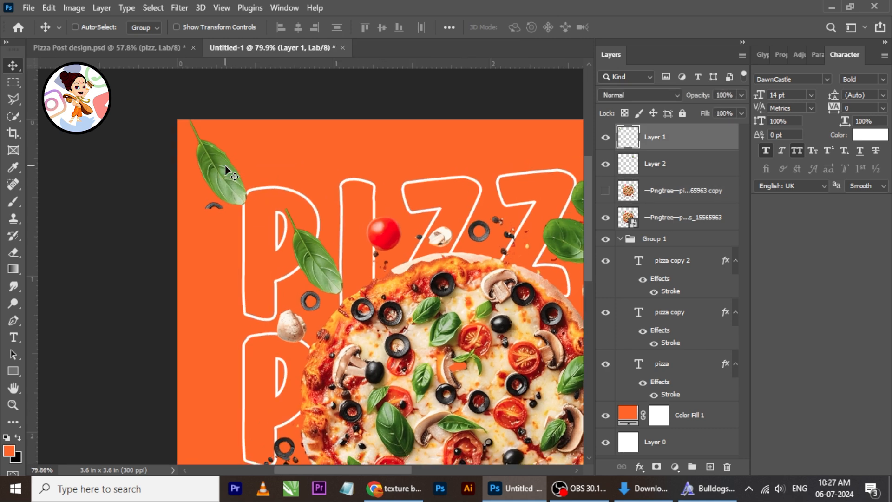
{"action": "left_click_drag", "start_coordinate": [224, 167], "coordinate": [195, 165]}
{"action": "key", "text": "Left"}
{"action": "key", "text": "Left"}
{"action": "key", "text": "Left"}
{"action": "key", "text": "Left"}
{"action": "key", "text": "Left"}
{"action": "key", "text": "Left"}
{"action": "key", "text": "Left"}
{"action": "key", "text": "Left"}
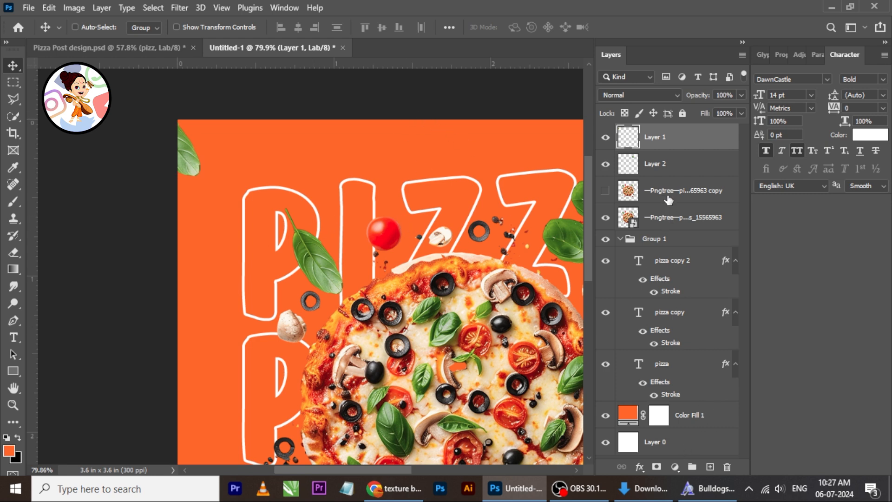
- Convert the Layer 1 basil leaf to a smart object
{"action": "right_click", "coordinate": [671, 148]}
{"action": "left_click", "coordinate": [721, 195]}
{"action": "left_click", "coordinate": [186, 6]}
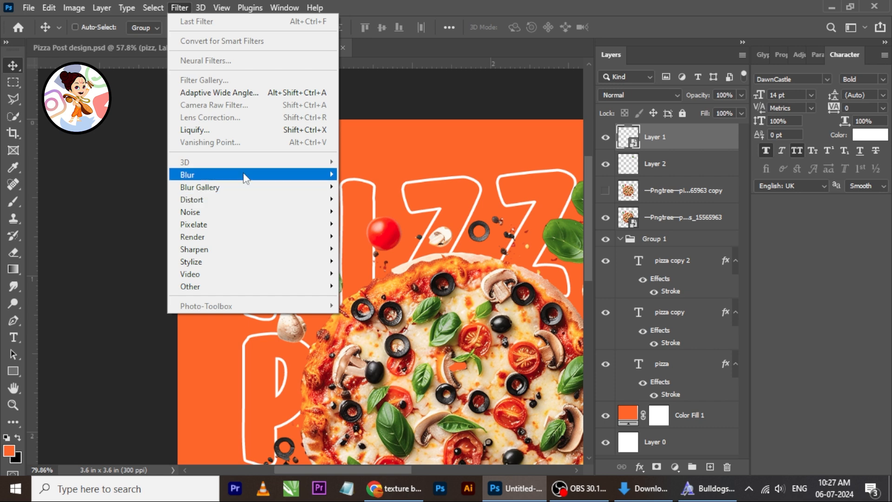
{"action": "mouse_move", "coordinate": [326, 175]}
{"action": "left_click", "coordinate": [393, 226]}
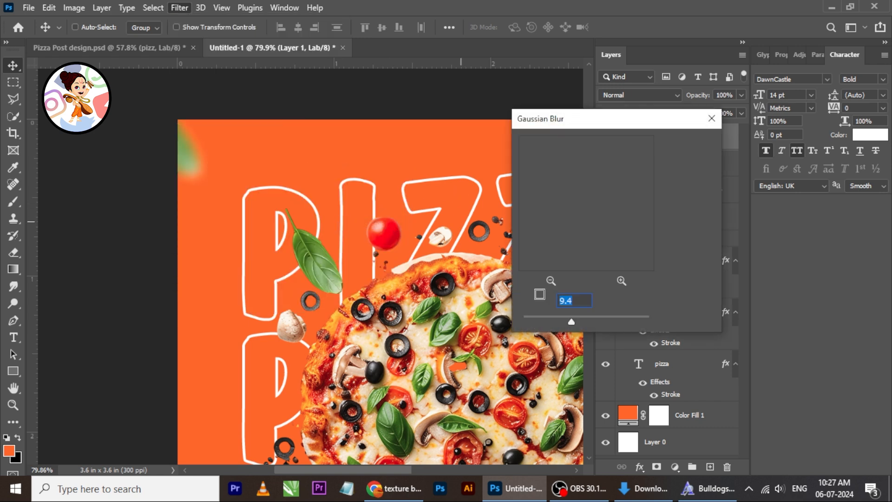
{"action": "left_click_drag", "start_coordinate": [554, 320], "coordinate": [546, 320]}
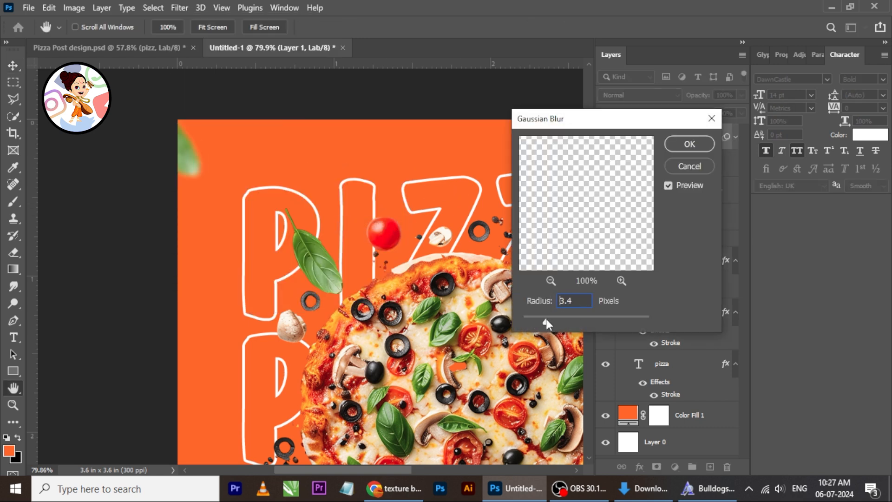
{"action": "left_click", "coordinate": [679, 167]}
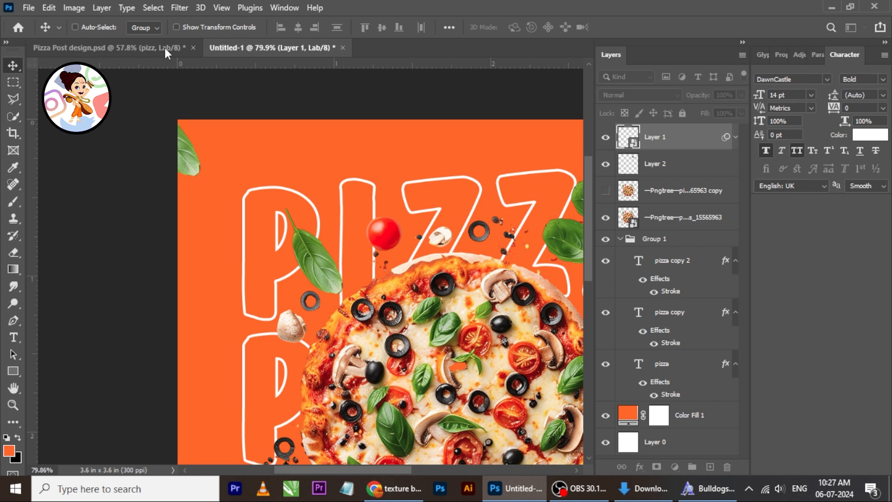
- Apply a Motion Blur with angle 0° and distance 11 pixels to the Layer 1 basil leaf
{"action": "left_click", "coordinate": [179, 8]}
{"action": "mouse_move", "coordinate": [297, 175]}
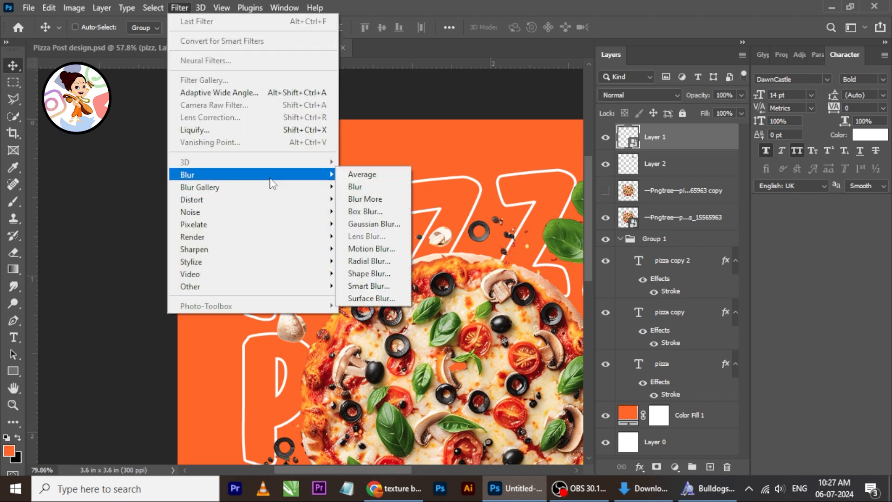
{"action": "left_click", "coordinate": [384, 249]}
{"action": "left_click_drag", "start_coordinate": [662, 385], "coordinate": [638, 387]}
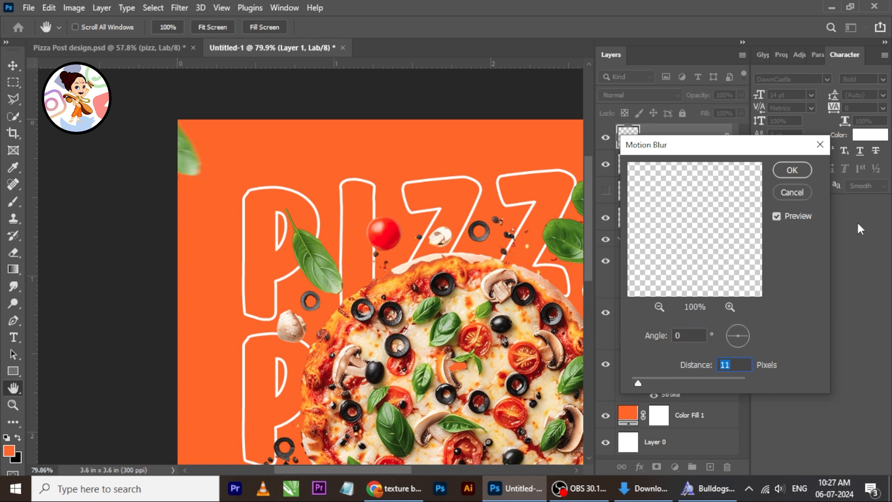
{"action": "left_click", "coordinate": [792, 170]}
- Move the Layer 2 basil leaf to the canvas's upper-right edge and rotate it about 58° so the edge crops it
{"action": "scroll", "coordinate": [223, 143], "scroll_direction": "down", "scroll_amount": 3}
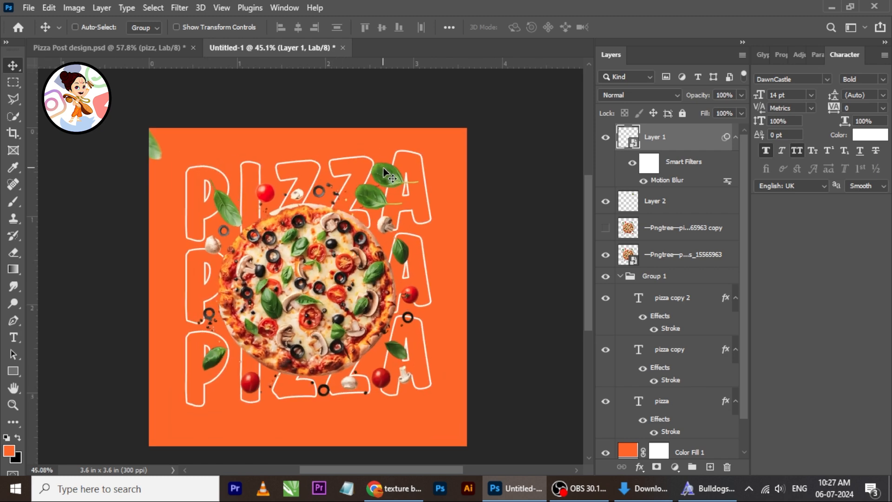
{"action": "right_click", "coordinate": [385, 177]}
{"action": "left_click", "coordinate": [400, 177]}
{"action": "left_click_drag", "start_coordinate": [399, 177], "coordinate": [461, 161]}
{"action": "scroll", "coordinate": [465, 155], "scroll_direction": "up", "scroll_amount": 3}
{"action": "key", "text": "ctrl+t"}
{"action": "left_click_drag", "start_coordinate": [517, 141], "coordinate": [540, 113]}
{"action": "left_click", "coordinate": [646, 27]}
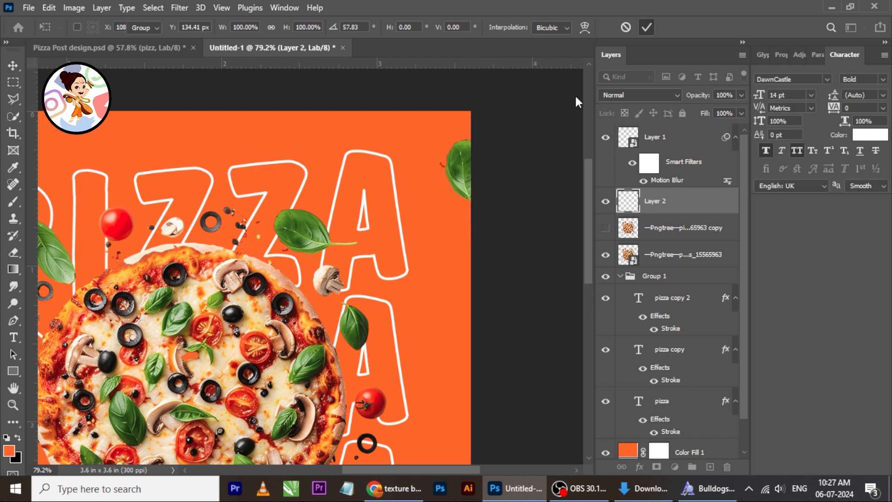
- Apply a Motion Blur with a distance of 11 pixels to the Layer 2 basil leaf
{"action": "scroll", "coordinate": [492, 185], "scroll_direction": "down", "scroll_amount": 4}
{"action": "scroll", "coordinate": [347, 238], "scroll_direction": "up", "scroll_amount": 3}
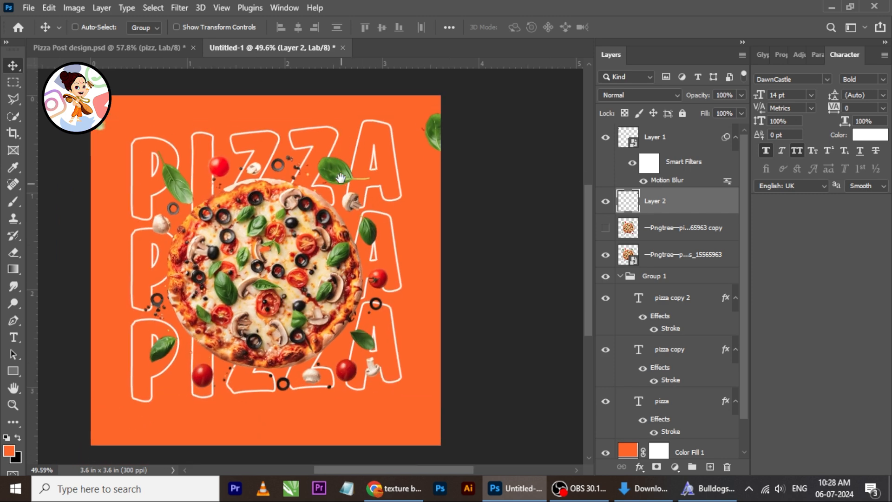
{"action": "left_click", "coordinate": [179, 7]}
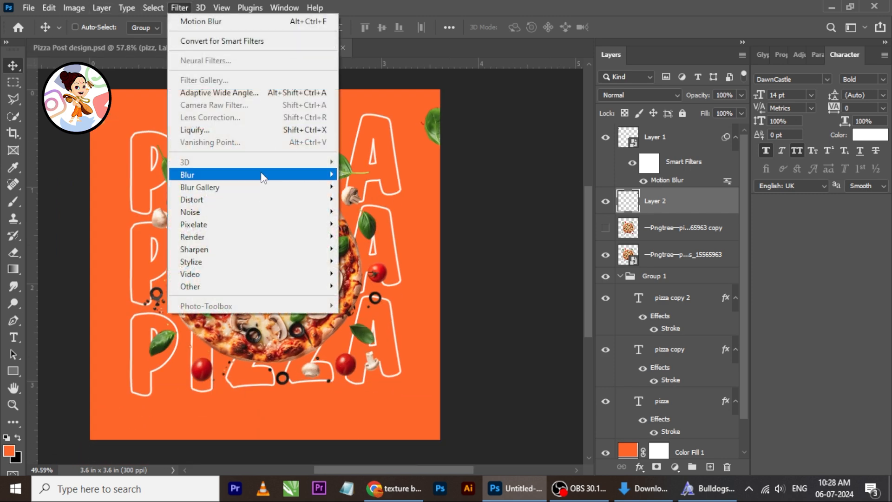
{"action": "mouse_move", "coordinate": [268, 174]}
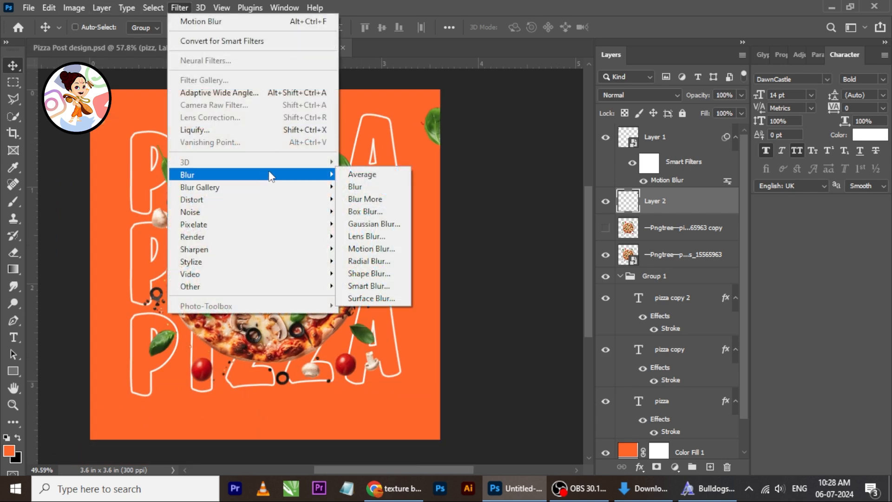
{"action": "left_click", "coordinate": [371, 249]}
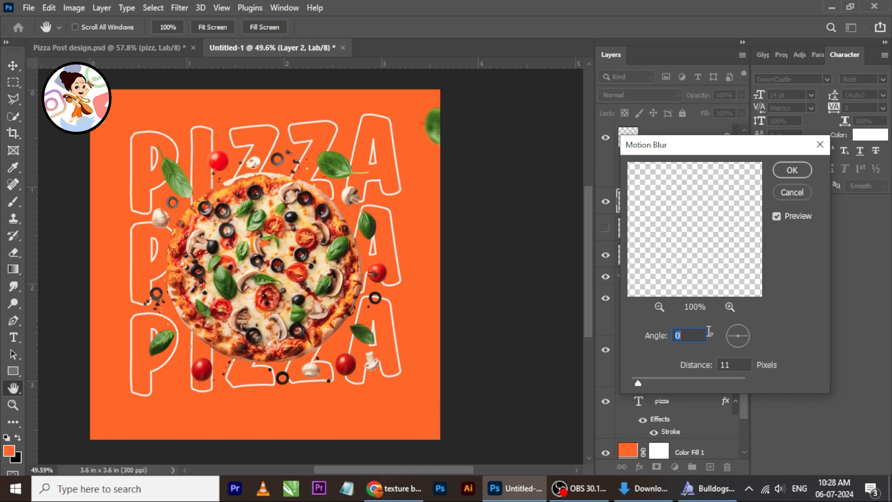
{"action": "left_click", "coordinate": [792, 168]}
- Add a horizontal guide below the lowest PIZZA heading and two vertical guides just inside the canvas's left and right edges
{"action": "scroll", "coordinate": [363, 118], "scroll_direction": "down", "scroll_amount": 2}
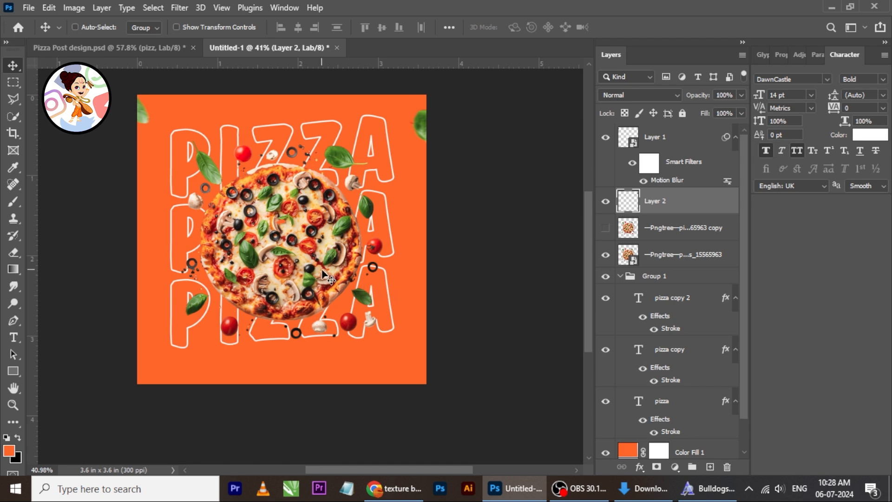
{"action": "scroll", "coordinate": [322, 269], "scroll_direction": "up", "scroll_amount": 1}
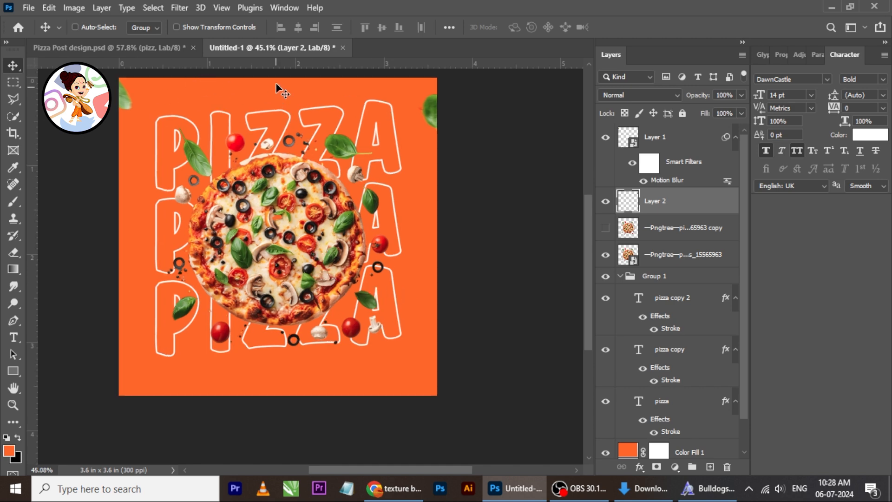
{"action": "left_click_drag", "start_coordinate": [266, 64], "coordinate": [254, 370]}
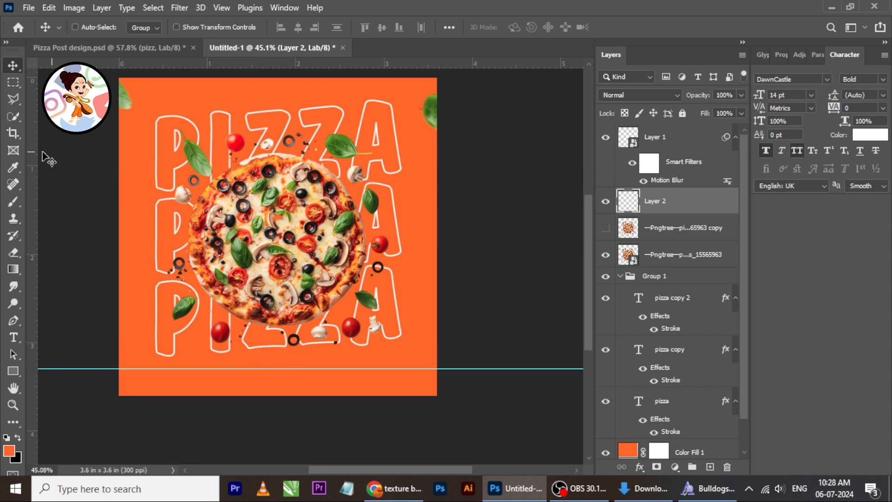
{"action": "left_click_drag", "start_coordinate": [33, 157], "coordinate": [139, 175]}
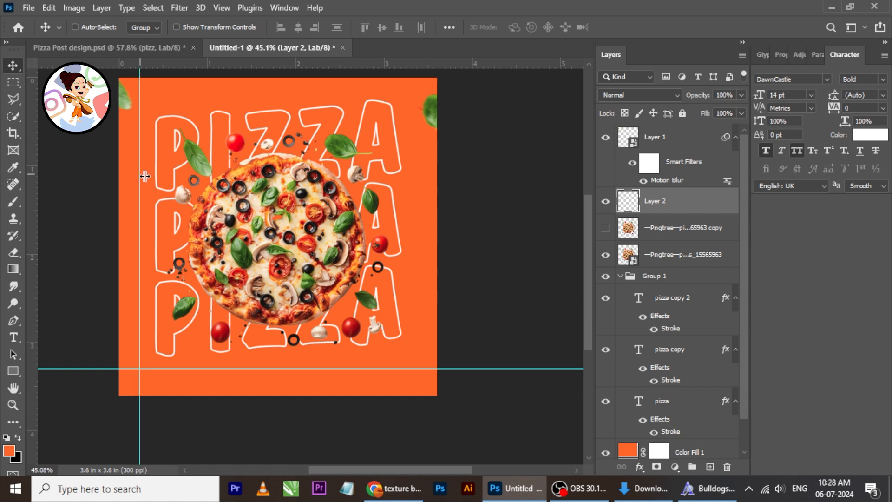
{"action": "left_click_drag", "start_coordinate": [33, 175], "coordinate": [413, 226]}
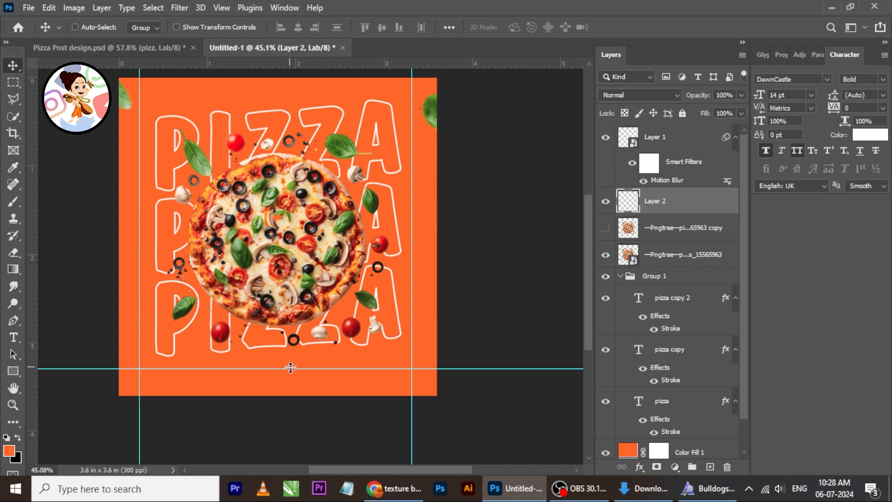
{"action": "scroll", "coordinate": [290, 276], "scroll_direction": "down", "scroll_amount": 3}
{"action": "scroll", "coordinate": [291, 274], "scroll_direction": "up", "scroll_amount": 1}
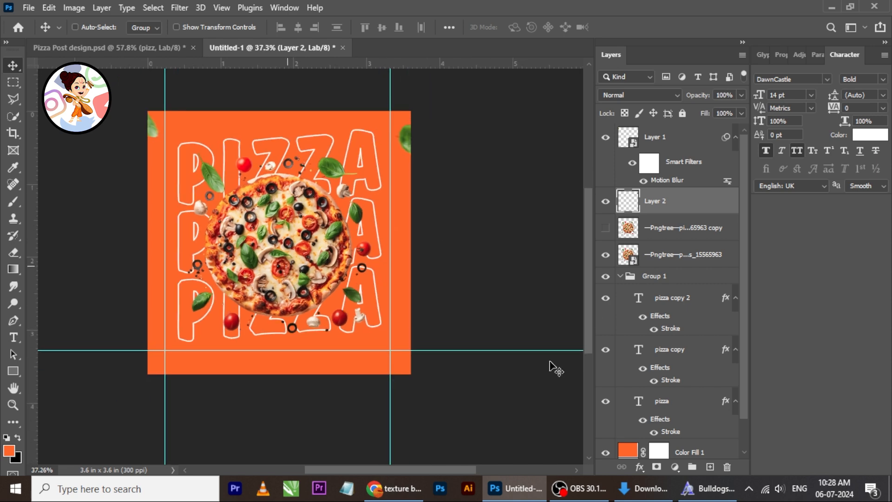
- Place the pizza icon from the Downloads folder, scale it to 4.56% and position it near the canvas's bottom edge
{"action": "left_click", "coordinate": [659, 493]}
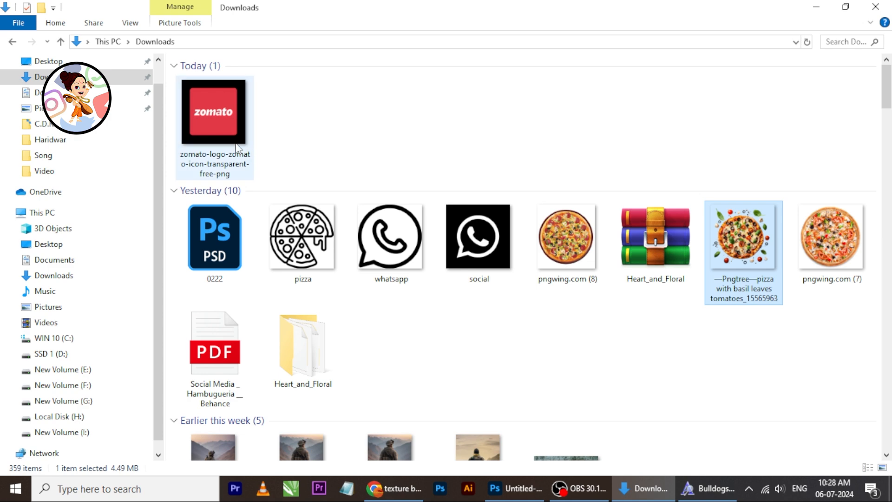
{"action": "left_click_drag", "start_coordinate": [305, 244], "coordinate": [312, 345]}
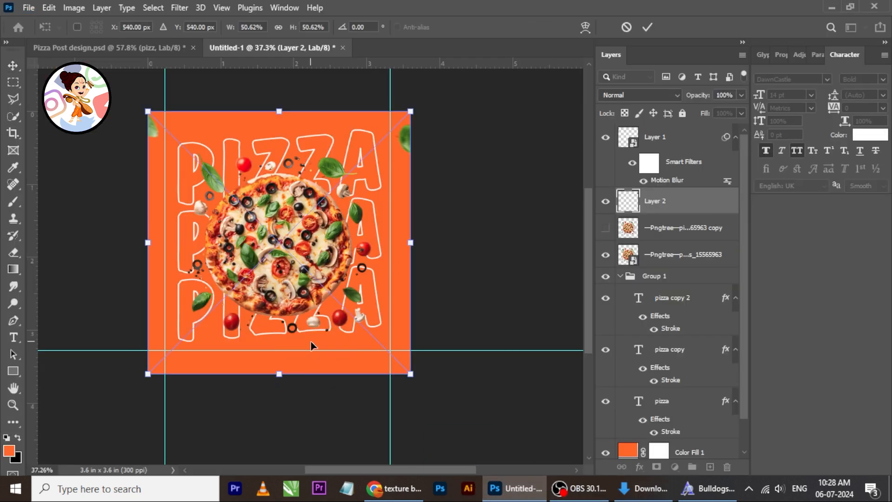
{"action": "left_click_drag", "start_coordinate": [450, 226], "coordinate": [302, 246]}
{"action": "scroll", "coordinate": [277, 376], "scroll_direction": "up", "scroll_amount": 9}
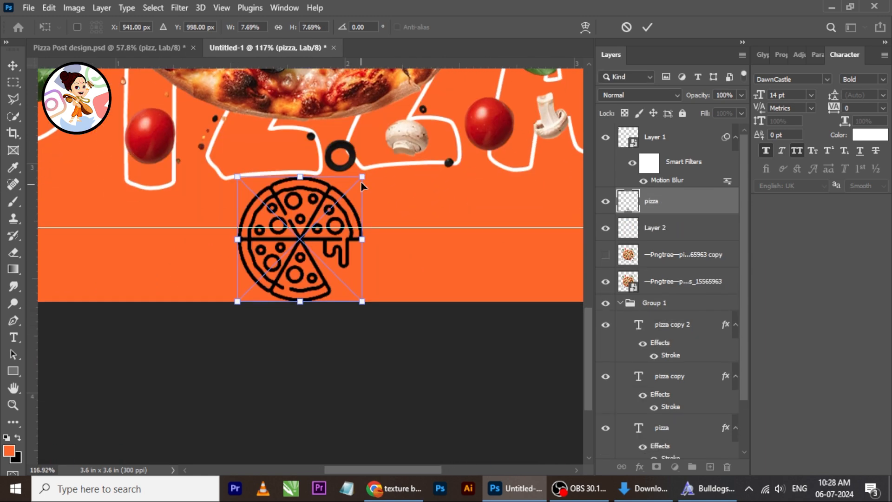
{"action": "left_click_drag", "start_coordinate": [362, 186], "coordinate": [311, 236]}
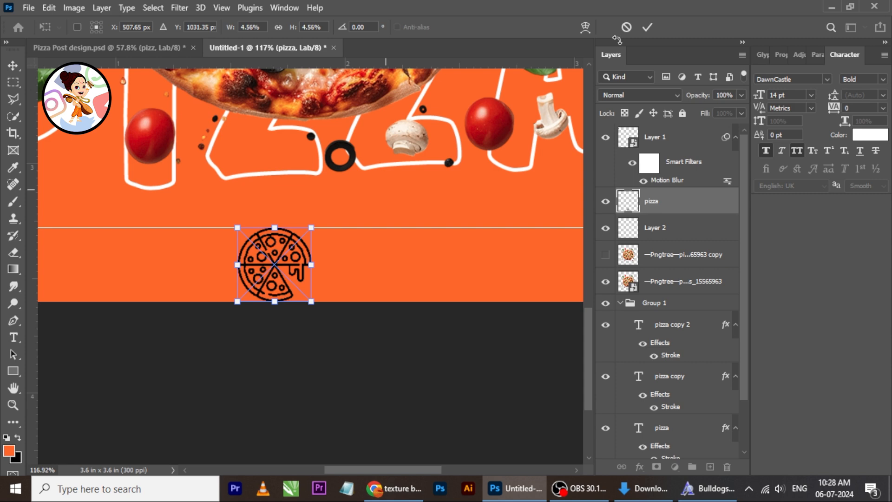
{"action": "left_click", "coordinate": [646, 29]}
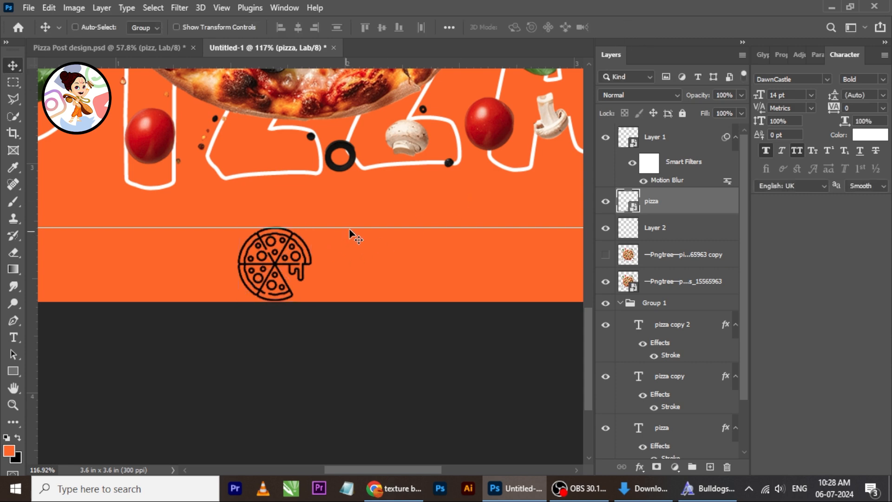
- Adjust the horizontal guide above the pizza icon and add a second horizontal guide just above the canvas's bottom edge
{"action": "left_click_drag", "start_coordinate": [353, 227], "coordinate": [352, 211]}
{"action": "scroll", "coordinate": [334, 237], "scroll_direction": "down", "scroll_amount": 2}
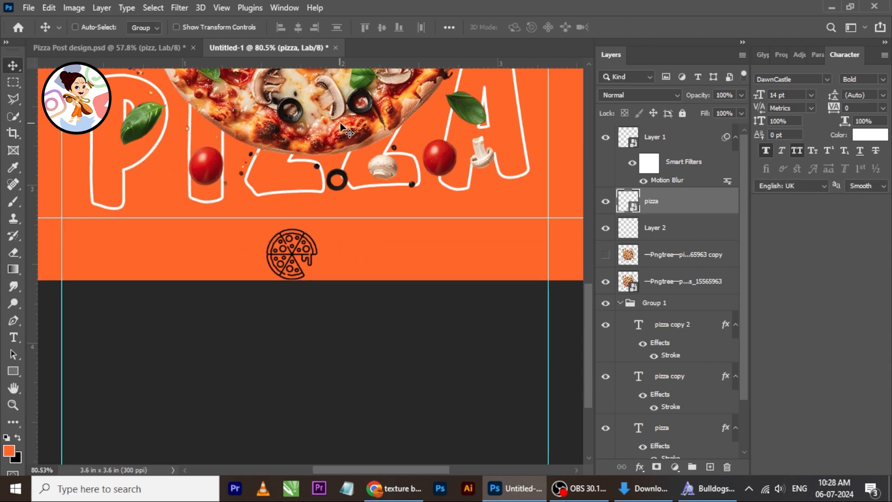
{"action": "left_click_drag", "start_coordinate": [367, 64], "coordinate": [360, 266]}
- Select the pizza icon layer and scale the icon to 3.31% so it fits between the two horizontal guides
{"action": "right_click", "coordinate": [297, 242]}
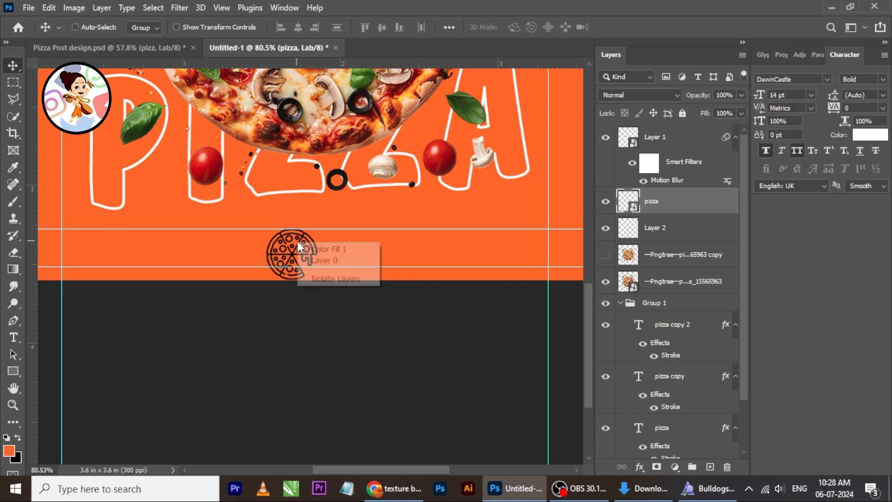
{"action": "left_click", "coordinate": [313, 250]}
{"action": "scroll", "coordinate": [296, 245], "scroll_direction": "up", "scroll_amount": 3}
{"action": "right_click", "coordinate": [293, 246]}
{"action": "left_click", "coordinate": [326, 255]}
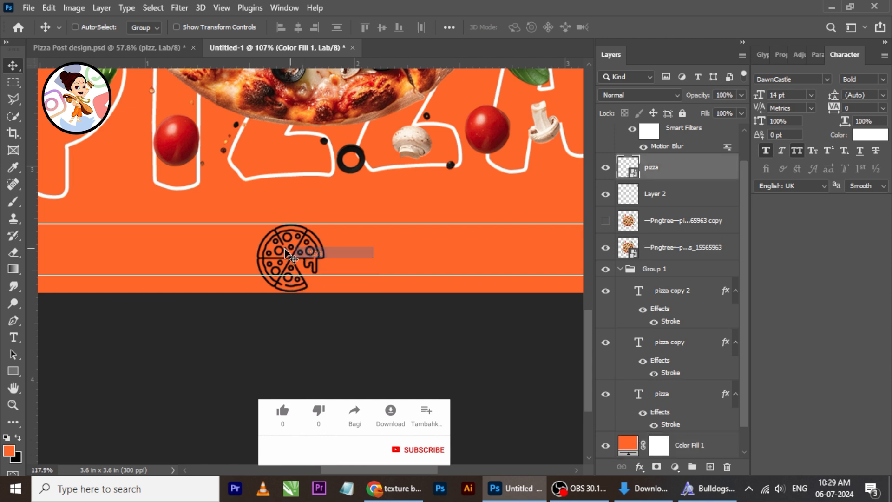
{"action": "scroll", "coordinate": [332, 255], "scroll_direction": "up", "scroll_amount": 2}
{"action": "key", "text": "ctrl+t"}
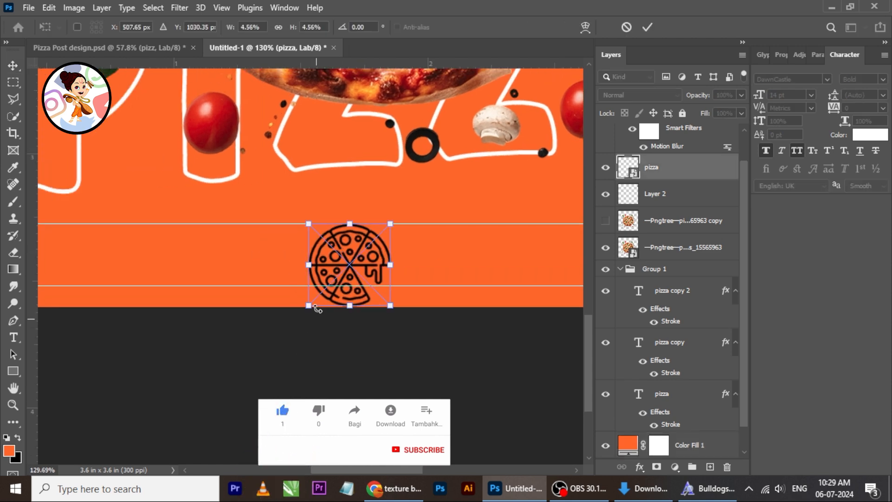
{"action": "left_click_drag", "start_coordinate": [308, 307], "coordinate": [332, 285]}
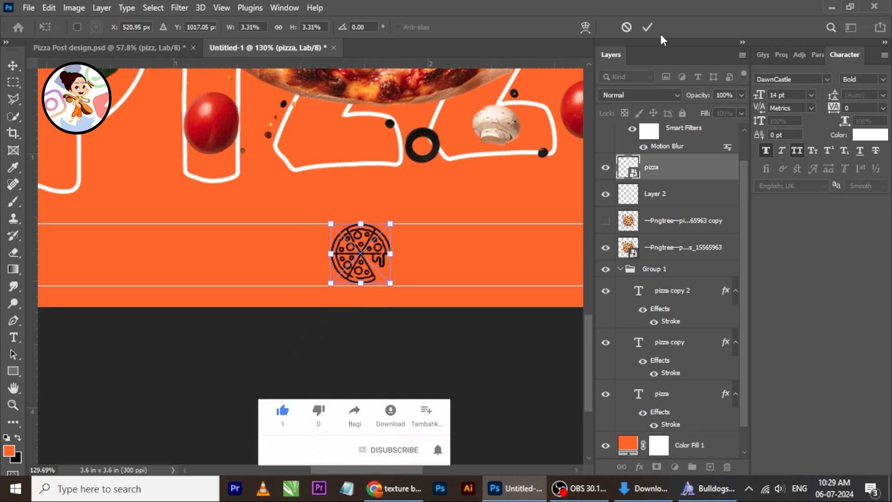
{"action": "left_click", "coordinate": [647, 27]}
- Centre the pizza icon horizontally on the whole canvas and clear the selection
{"action": "scroll", "coordinate": [367, 260], "scroll_direction": "down", "scroll_amount": 5}
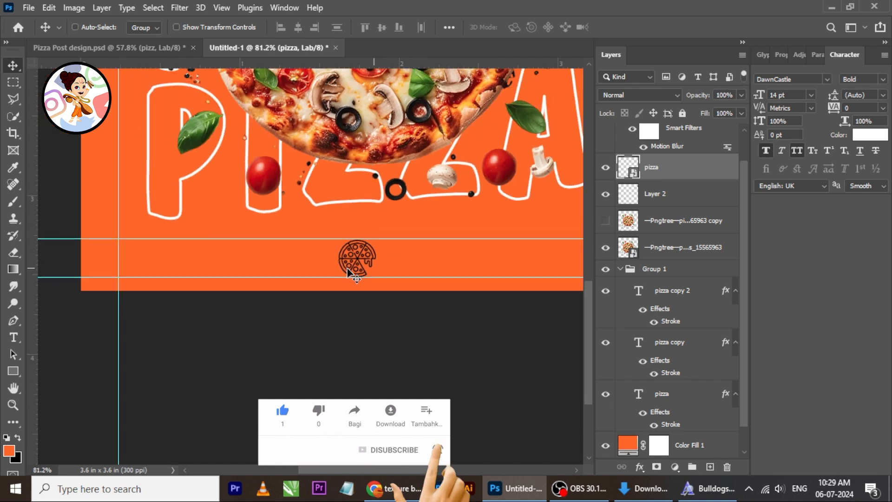
{"action": "scroll", "coordinate": [656, 411], "scroll_direction": "down", "scroll_amount": 1}
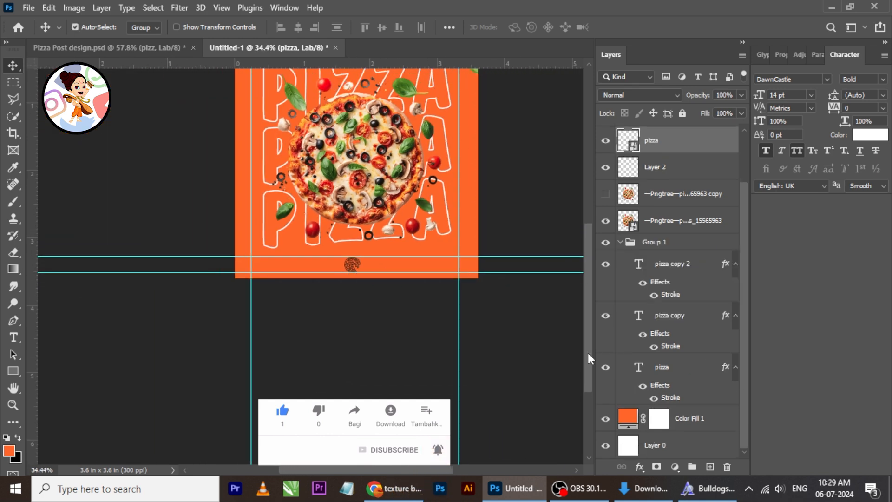
{"action": "key", "text": "ctrl+a"}
{"action": "left_click", "coordinate": [297, 27]}
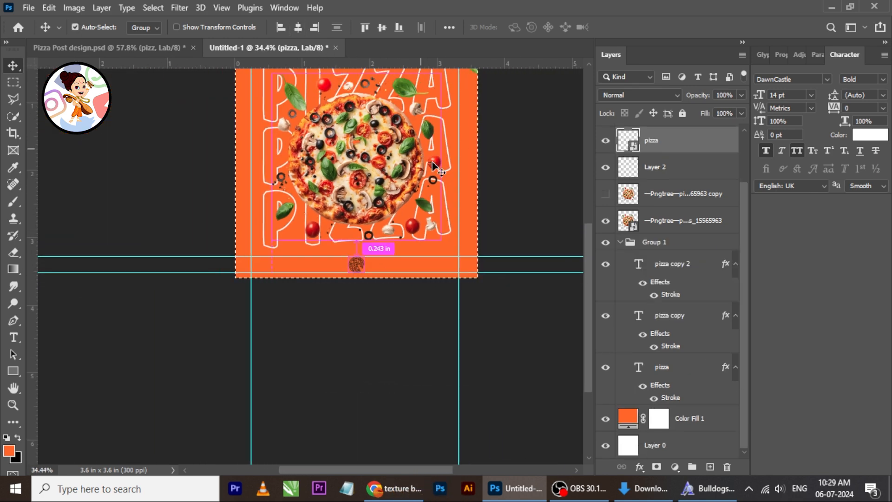
{"action": "key", "text": "ctrl+d"}
{"action": "scroll", "coordinate": [425, 224], "scroll_direction": "up", "scroll_amount": 2}
{"action": "scroll", "coordinate": [408, 253], "scroll_direction": "up", "scroll_amount": 3}
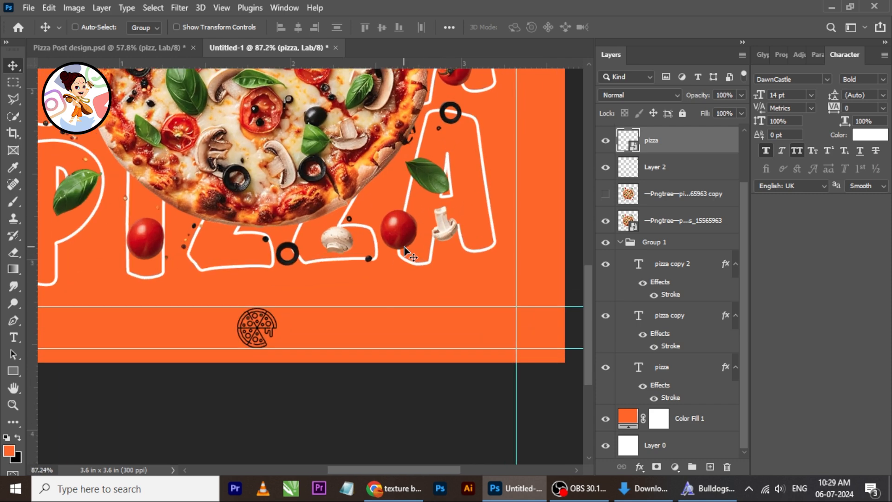
{"action": "scroll", "coordinate": [387, 285], "scroll_direction": "down", "scroll_amount": 6}
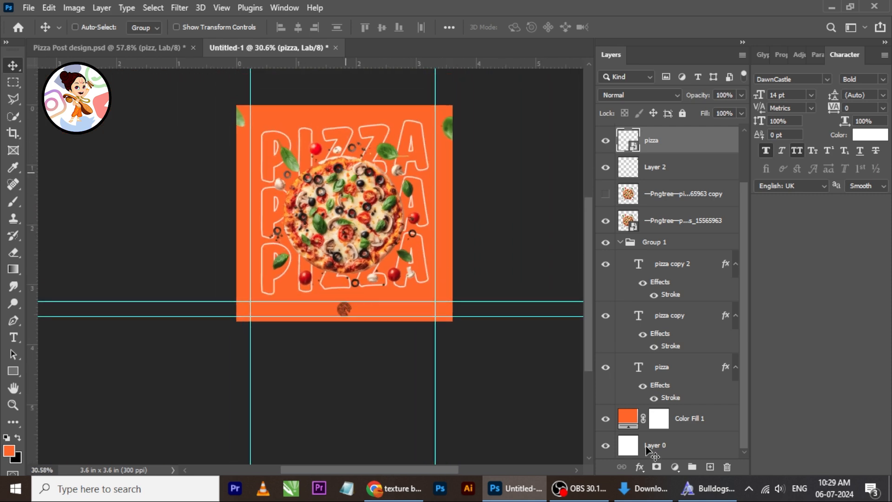
- Place the whatsapp icon from the Downloads folder and scale it to 4.18% near the canvas's lower-left corner
{"action": "left_click", "coordinate": [650, 499]}
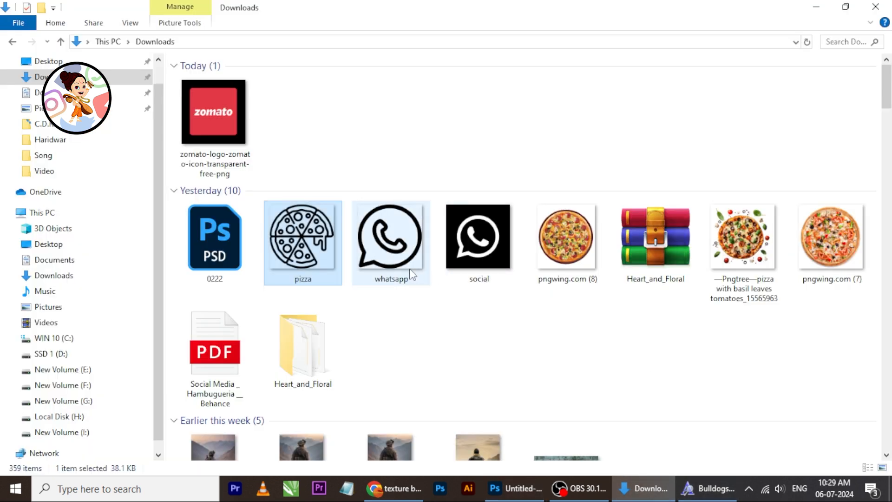
{"action": "left_click", "coordinate": [389, 261]}
{"action": "left_click_drag", "start_coordinate": [388, 260], "coordinate": [310, 282]}
{"action": "scroll", "coordinate": [311, 258], "scroll_direction": "up", "scroll_amount": 1}
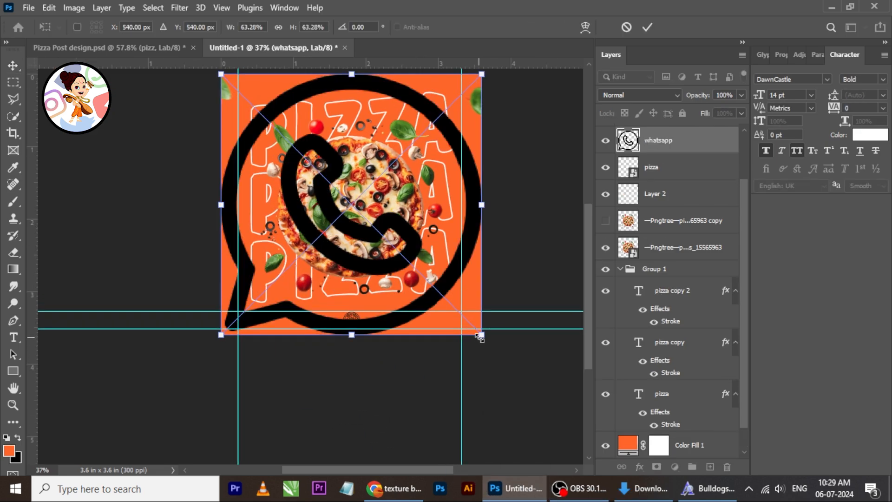
{"action": "left_click_drag", "start_coordinate": [481, 335], "coordinate": [283, 329]}
{"action": "scroll", "coordinate": [283, 329], "scroll_direction": "up", "scroll_amount": 6}
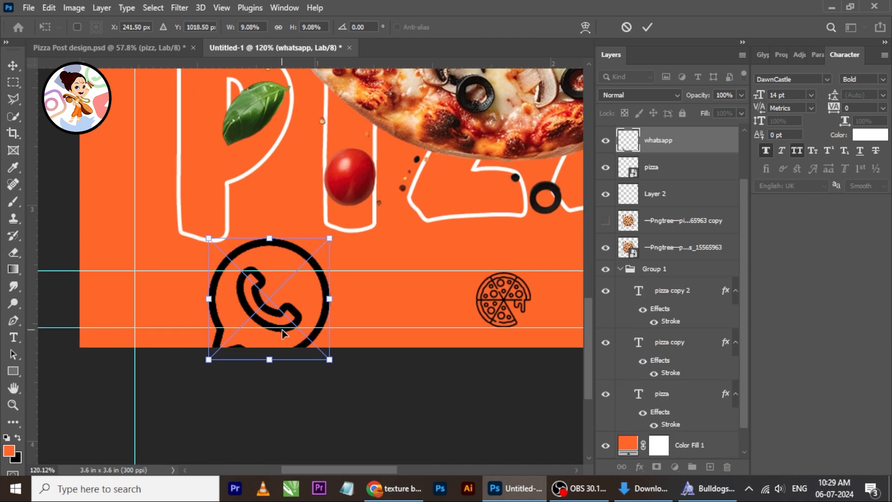
{"action": "left_click_drag", "start_coordinate": [330, 239], "coordinate": [264, 304]}
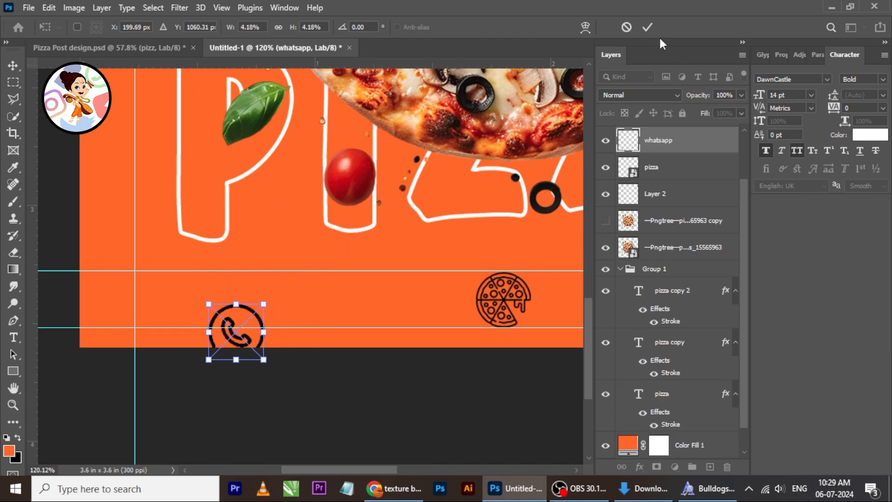
{"action": "key", "text": "Return"}
- Move the WhatsApp icon between the two horizontal guides and nudge it left towards the left vertical guide
{"action": "left_click_drag", "start_coordinate": [252, 367], "coordinate": [195, 337]}
{"action": "key", "text": "Up"}
{"action": "key", "text": "Left"}
{"action": "key", "text": "Left"}
{"action": "key", "text": "Left"}
{"action": "key", "text": "Left"}
{"action": "key", "text": "Left"}
{"action": "key", "text": "Left"}
{"action": "key", "text": "Left"}
{"action": "key", "text": "Left"}
{"action": "key", "text": "Left"}
{"action": "key", "text": "Left"}
{"action": "key", "text": "Left"}
{"action": "key", "text": "Left"}
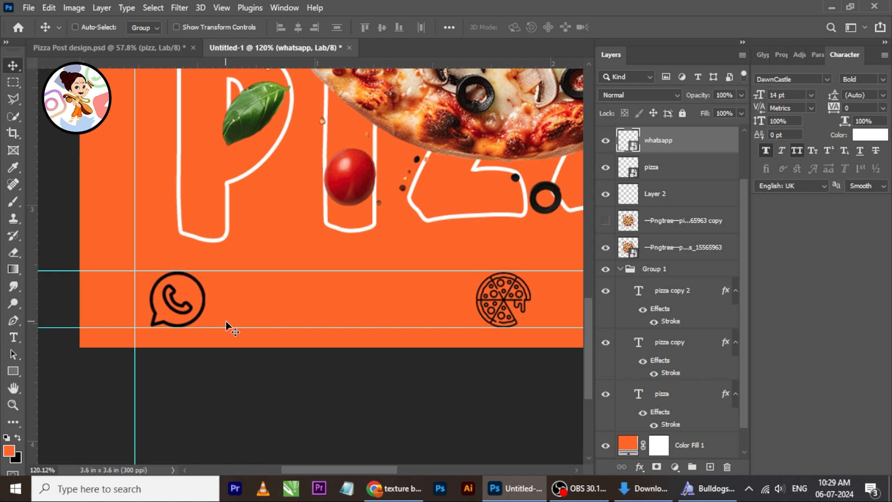
- Place the Facebook icon to the right of the WhatsApp icon and scale it to 4.60% to fit between the horizontal guides
{"action": "scroll", "coordinate": [288, 312], "scroll_direction": "down", "scroll_amount": 3}
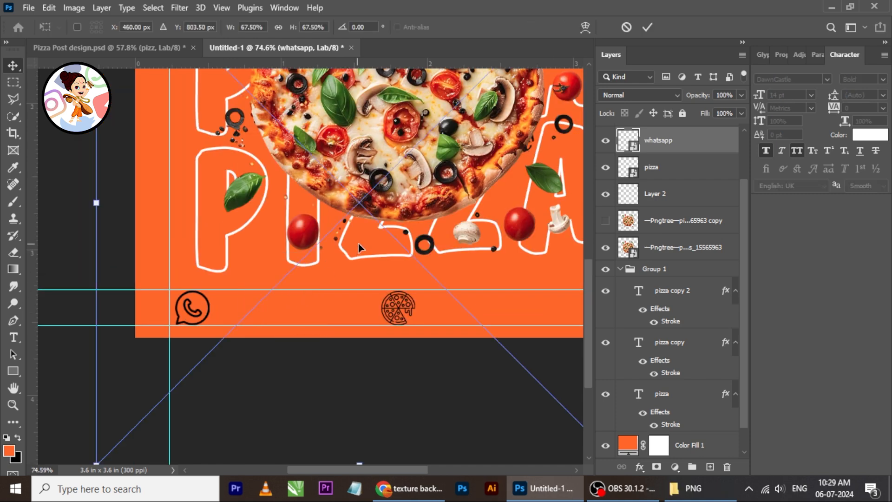
{"action": "scroll", "coordinate": [358, 248], "scroll_direction": "down", "scroll_amount": 2}
{"action": "left_click_drag", "start_coordinate": [576, 210], "coordinate": [275, 302]}
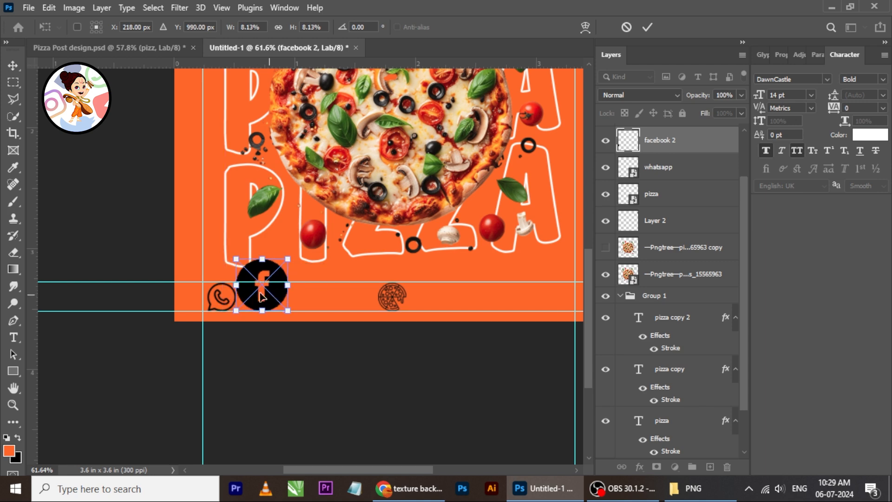
{"action": "scroll", "coordinate": [276, 301], "scroll_direction": "up", "scroll_amount": 5}
{"action": "left_click_drag", "start_coordinate": [208, 201], "coordinate": [273, 266]}
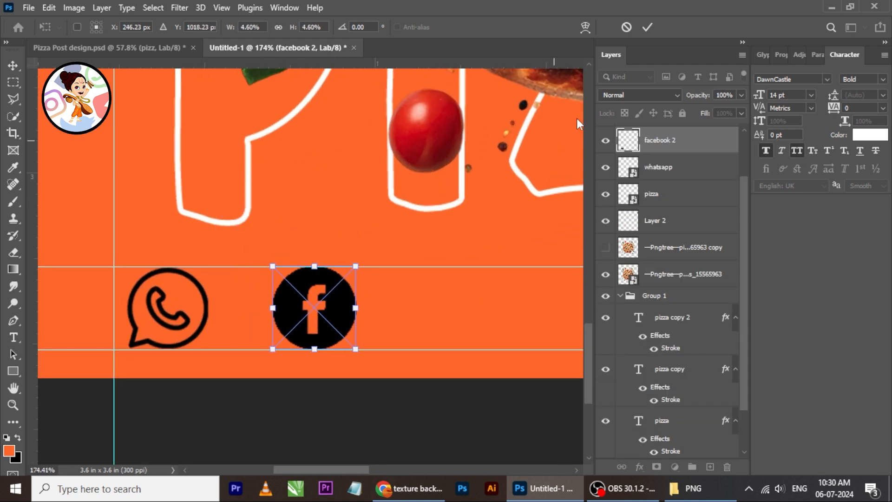
{"action": "left_click", "coordinate": [649, 28]}
- Nudge the Facebook icon left until only a small gap separates it from the WhatsApp icon
{"action": "key", "text": "shift+Left"}
{"action": "key", "text": "shift+Left"}
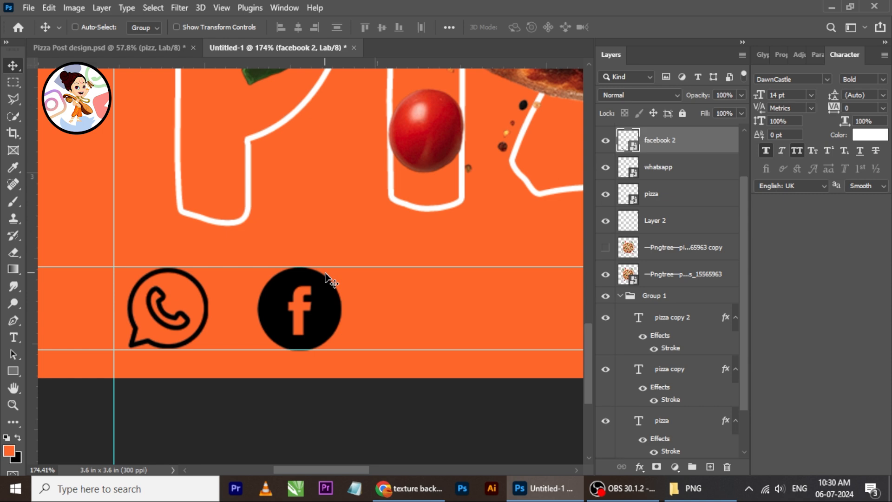
{"action": "key", "text": "shift+Left"}
{"action": "key", "text": "shift+Left"}
{"action": "key", "text": "shift+Left"}
{"action": "key", "text": "shift+Left"}
{"action": "key", "text": "shift+Left"}
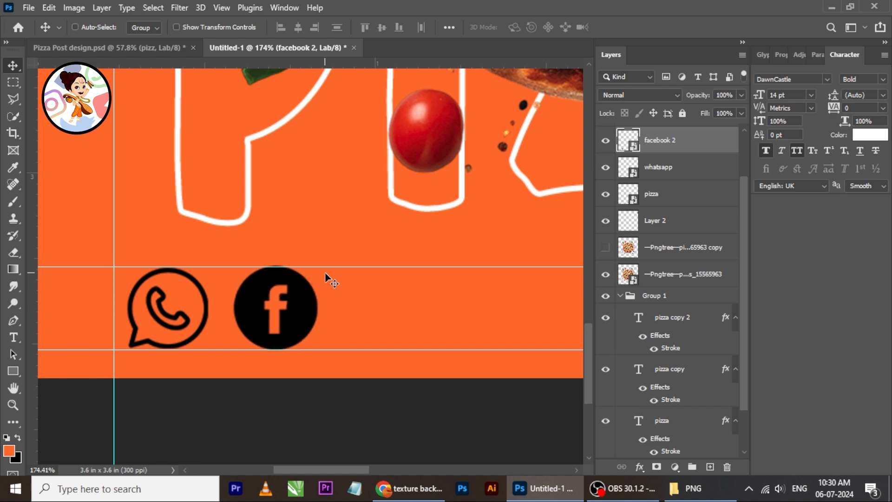
{"action": "key", "text": "shift+Left"}
- Place the Instagram icon directly right of the Facebook icon and scale it down to fit between the horizontal guides
{"action": "key", "text": "ctrl+t"}
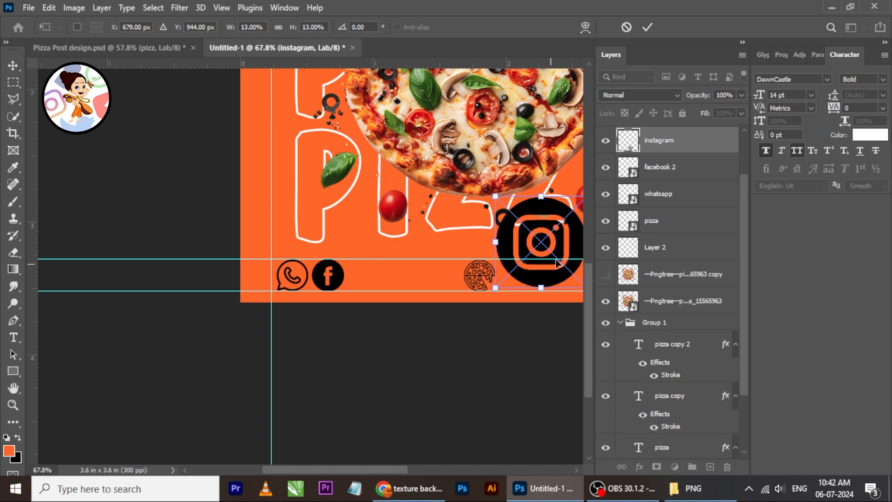
{"action": "left_click_drag", "start_coordinate": [553, 239], "coordinate": [402, 274]}
{"action": "scroll", "coordinate": [402, 274], "scroll_direction": "up", "scroll_amount": 2}
{"action": "scroll", "coordinate": [402, 275], "scroll_direction": "up", "scroll_amount": 2}
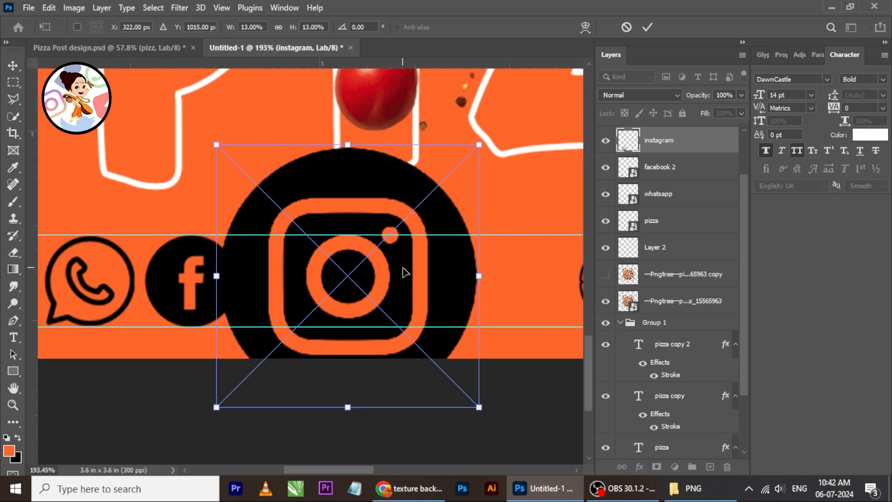
{"action": "left_click_drag", "start_coordinate": [468, 157], "coordinate": [327, 298]}
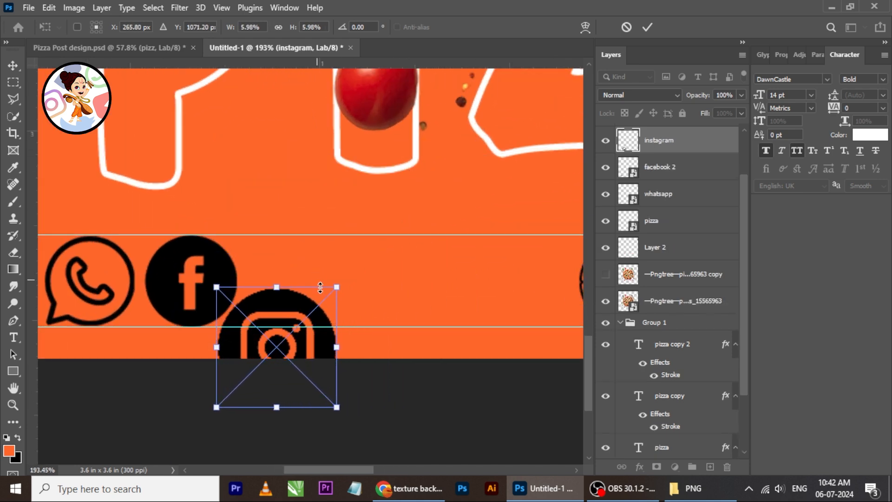
{"action": "left_click_drag", "start_coordinate": [314, 344], "coordinate": [333, 290]}
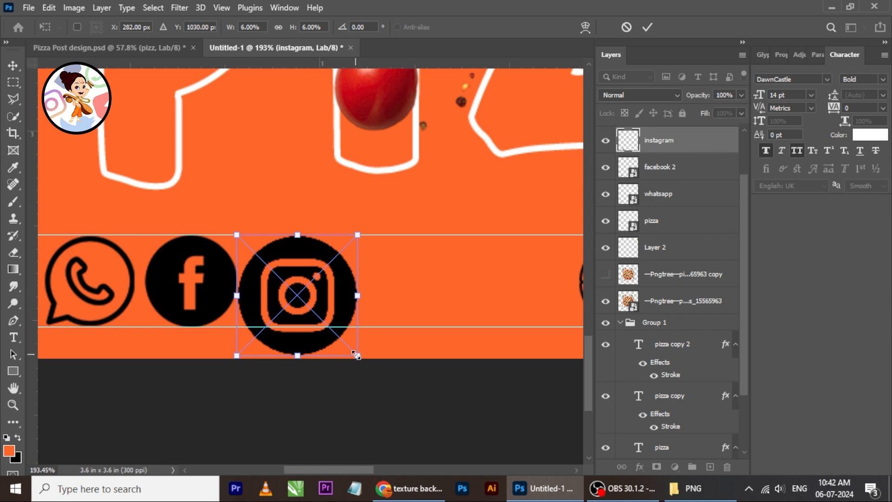
{"action": "left_click_drag", "start_coordinate": [357, 356], "coordinate": [332, 325]}
{"action": "left_click", "coordinate": [648, 27]}
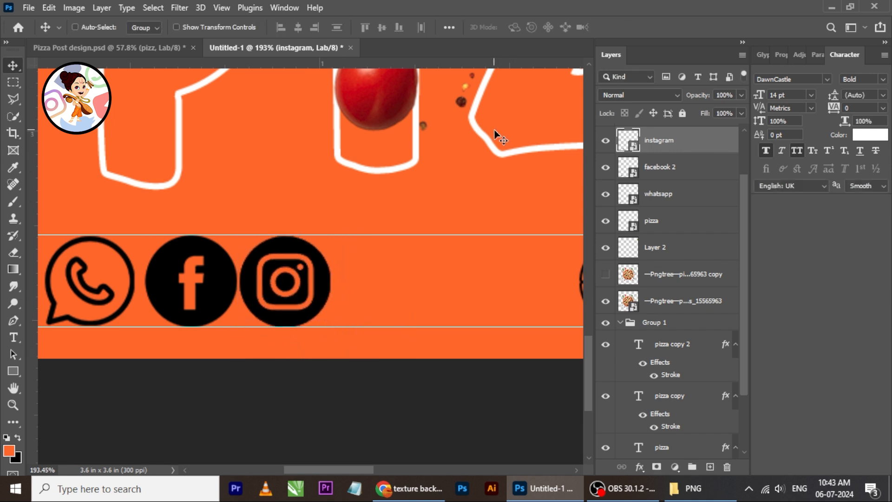
- Nudge the Instagram icon right so its gap to the Facebook icon matches the gap between the other two icons
{"action": "key", "text": "Right"}
{"action": "key", "text": "Right"}
{"action": "key", "text": "Right"}
{"action": "key", "text": "Right"}
{"action": "key", "text": "Right"}
{"action": "key", "text": "Right"}
{"action": "key", "text": "Right"}
{"action": "key", "text": "Right"}
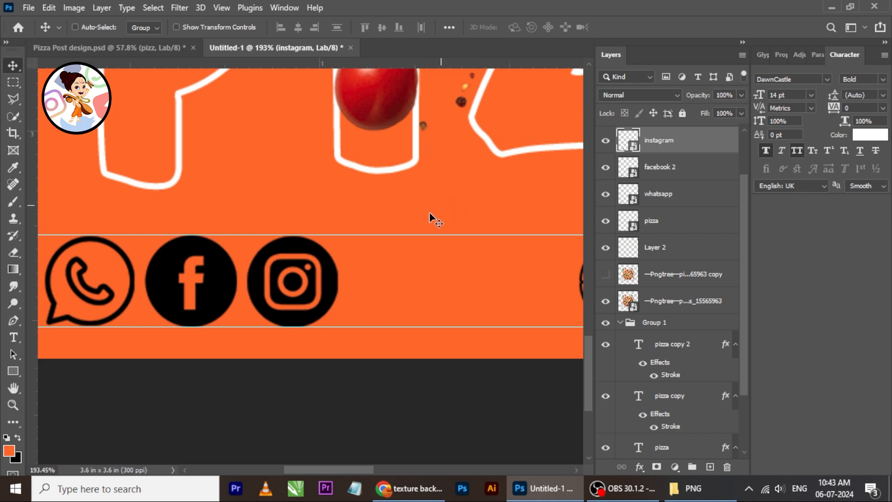
{"action": "scroll", "coordinate": [331, 253], "scroll_direction": "down", "scroll_amount": 10}
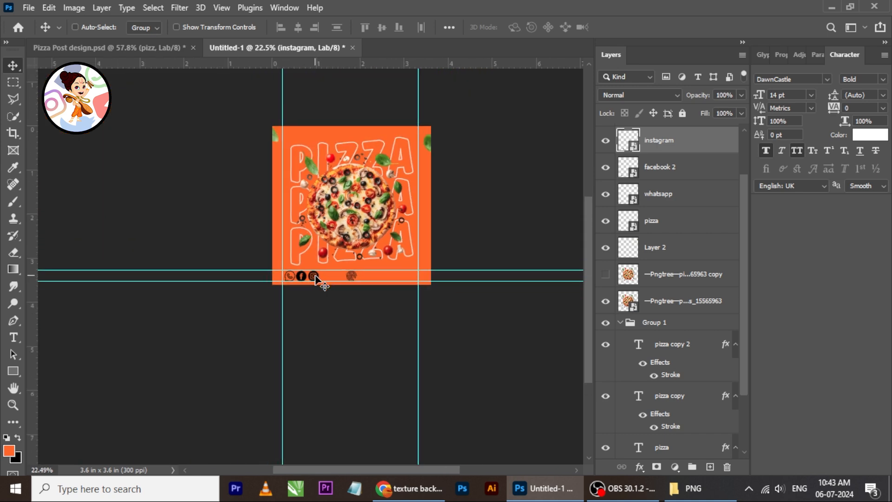
{"action": "scroll", "coordinate": [332, 201], "scroll_direction": "up", "scroll_amount": 2}
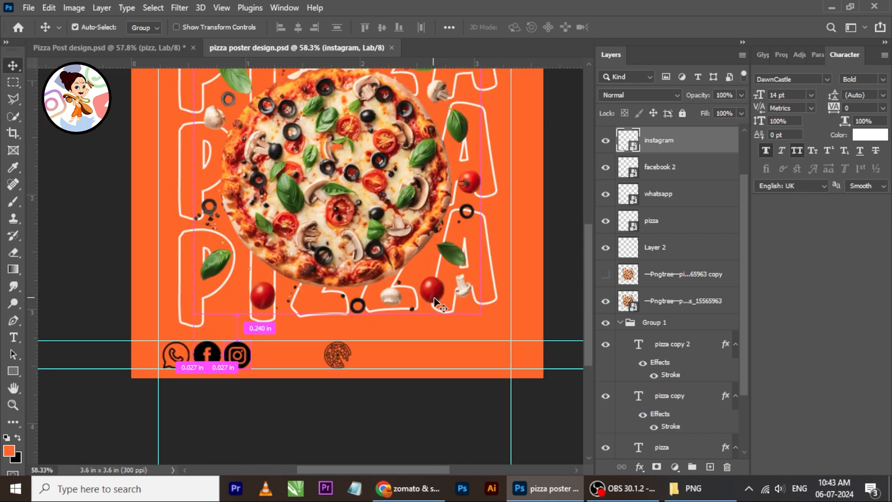
- Paste the copied Swiggy and Zomato logo image into the poster and convert its layer to a smart object
{"action": "key", "text": "ctrl+v"}
{"action": "right_click", "coordinate": [704, 151]}
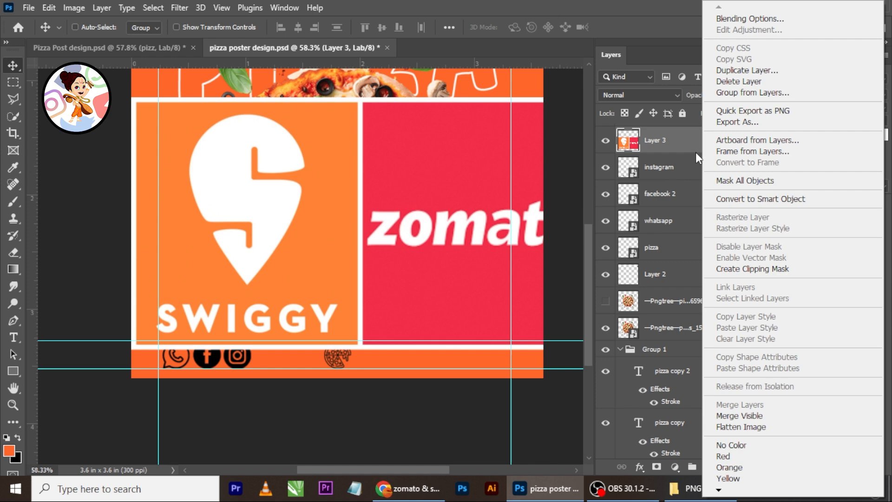
{"action": "left_click", "coordinate": [733, 197]}
- Scale the Swiggy and Zomato logo image to 12.56% and position it in the bottom row near the right vertical guide
{"action": "scroll", "coordinate": [428, 192], "scroll_direction": "down", "scroll_amount": 2}
{"action": "left_click_drag", "start_coordinate": [428, 193], "coordinate": [364, 164]}
{"action": "scroll", "coordinate": [361, 166], "scroll_direction": "up", "scroll_amount": 1}
{"action": "key", "text": "ctrl+t"}
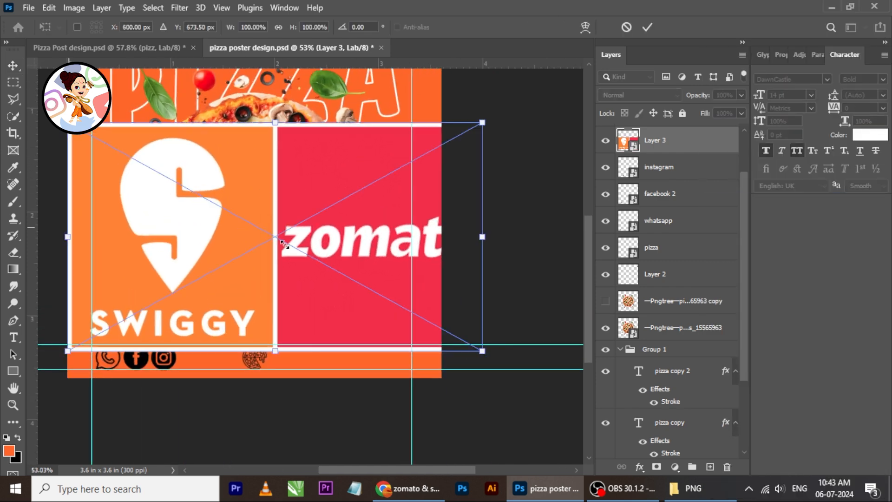
{"action": "left_click_drag", "start_coordinate": [68, 123], "coordinate": [430, 300]}
{"action": "scroll", "coordinate": [408, 344], "scroll_direction": "up", "scroll_amount": 2}
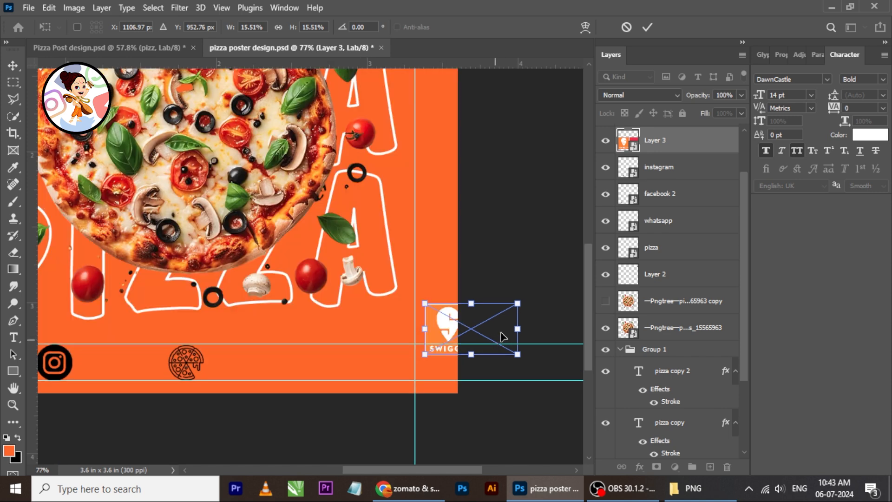
{"action": "left_click_drag", "start_coordinate": [494, 335], "coordinate": [393, 369]}
{"action": "scroll", "coordinate": [394, 368], "scroll_direction": "up", "scroll_amount": 4}
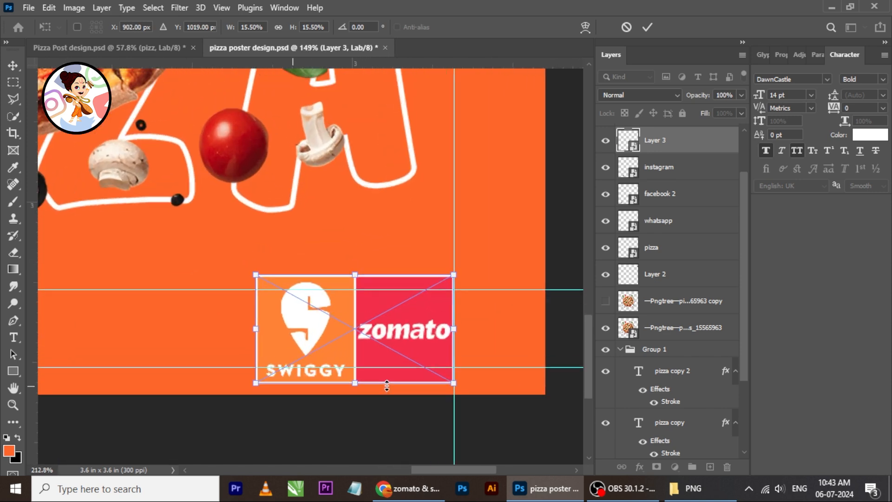
{"action": "left_click_drag", "start_coordinate": [466, 379], "coordinate": [395, 352]}
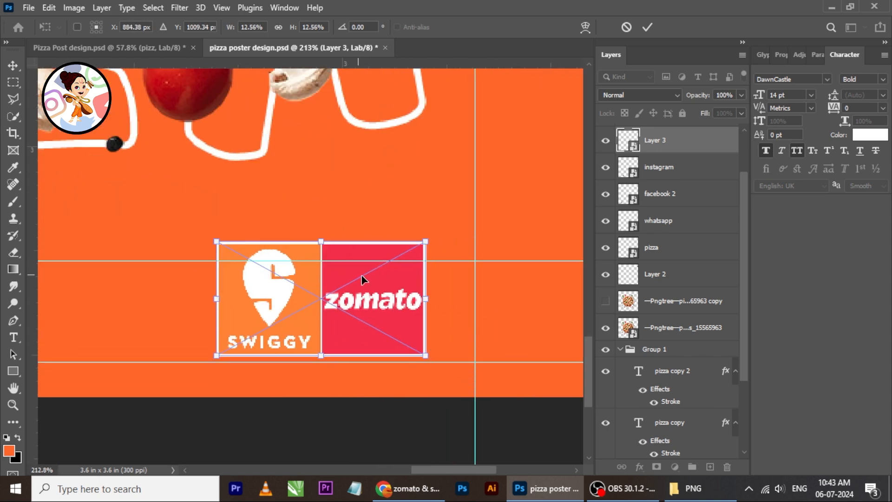
{"action": "left_click", "coordinate": [647, 28]}
- Move the Swiggy and Zomato logos between the horizontal guides and reduce their scale to 11.60%
{"action": "left_click_drag", "start_coordinate": [351, 321], "coordinate": [398, 329]}
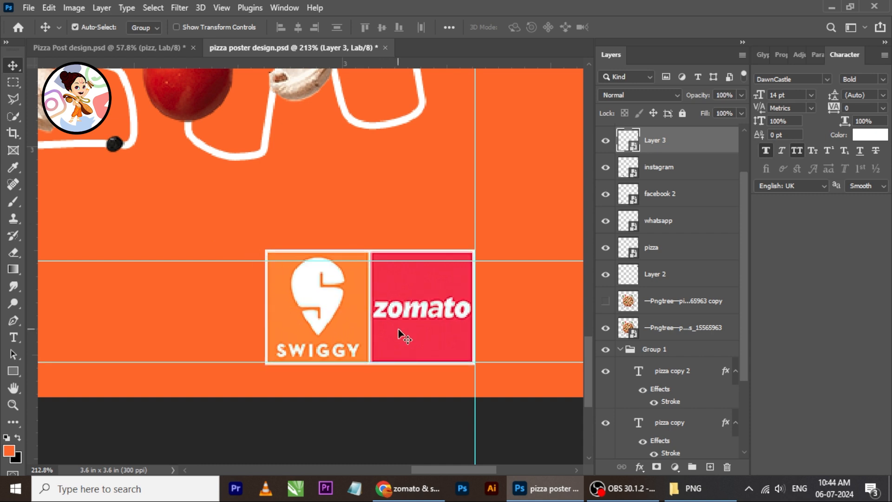
{"action": "key", "text": "ctrl+t"}
{"action": "left_click_drag", "start_coordinate": [474, 251], "coordinate": [457, 262]}
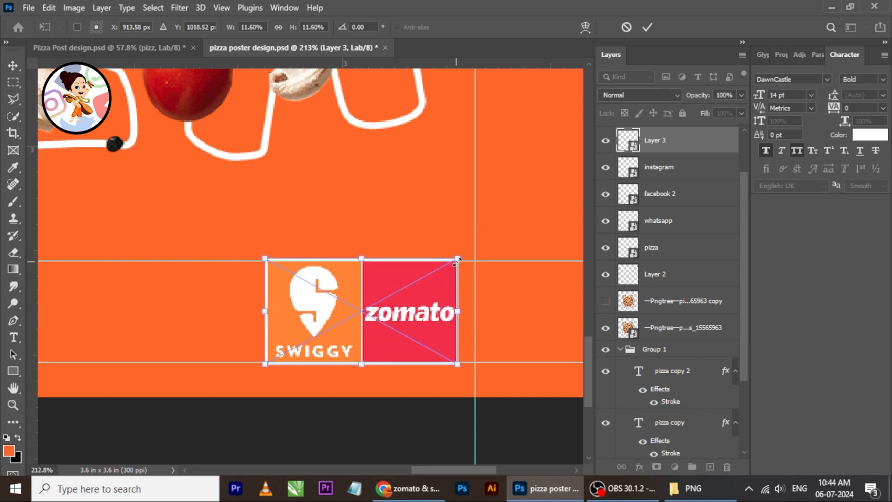
{"action": "left_click", "coordinate": [647, 28]}
- Nudge the Swiggy and Zomato logos right until their edge meets the right vertical guide
{"action": "key", "text": "Right"}
{"action": "key", "text": "Right"}
{"action": "key", "text": "Right"}
{"action": "key", "text": "Right"}
{"action": "key", "text": "Right"}
{"action": "key", "text": "Right"}
{"action": "key", "text": "Right"}
{"action": "key", "text": "Right"}
{"action": "key", "text": "Right"}
{"action": "key", "text": "Right"}
{"action": "key", "text": "Right"}
{"action": "key", "text": "Right"}
{"action": "key", "text": "Right"}
{"action": "key", "text": "Right"}
{"action": "key", "text": "Right"}
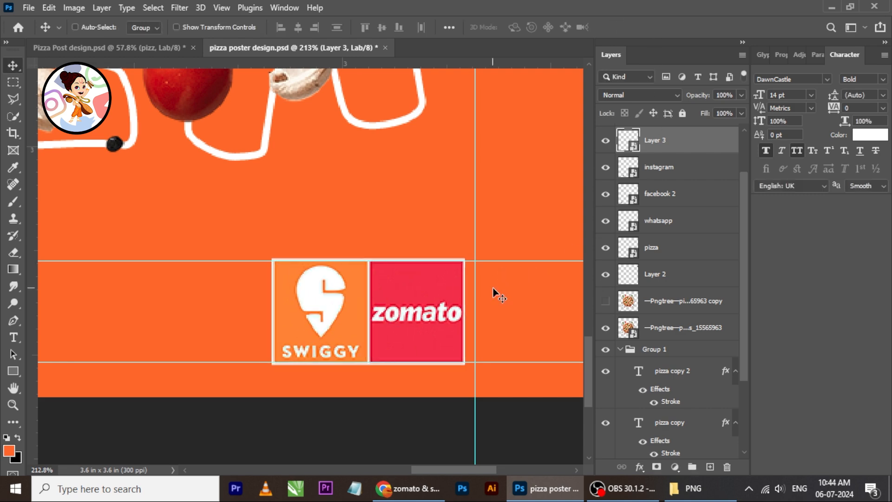
{"action": "key", "text": "Right"}
{"action": "key", "text": "Right"}
{"action": "scroll", "coordinate": [325, 265], "scroll_direction": "down", "scroll_amount": 15}
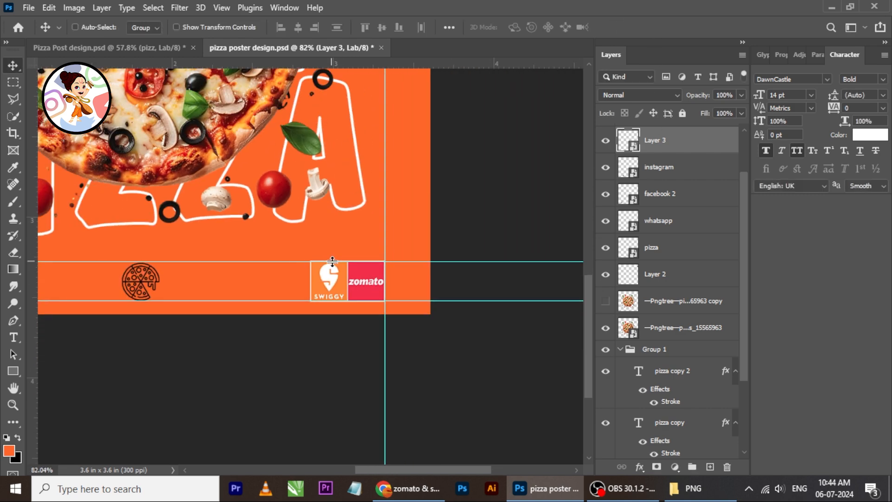
- Add a right-aligned 4 pt text box left of the Swiggy logo and set its font to Montserrat Light
{"action": "scroll", "coordinate": [202, 255], "scroll_direction": "up", "scroll_amount": 2}
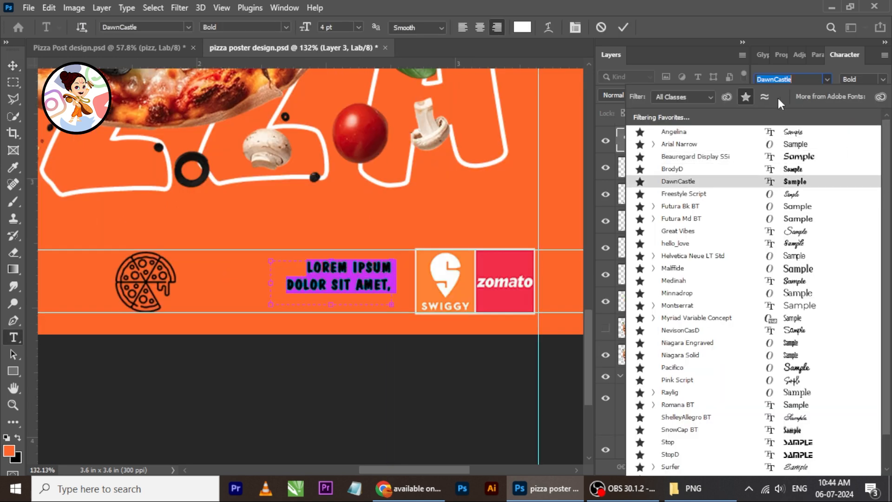
{"action": "left_click", "coordinate": [746, 96]}
{"action": "left_click", "coordinate": [714, 156]}
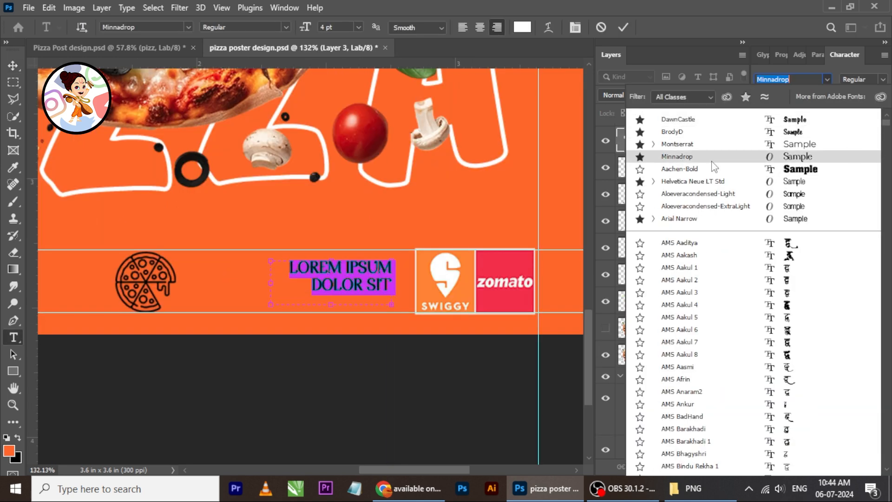
{"action": "left_click", "coordinate": [713, 145]}
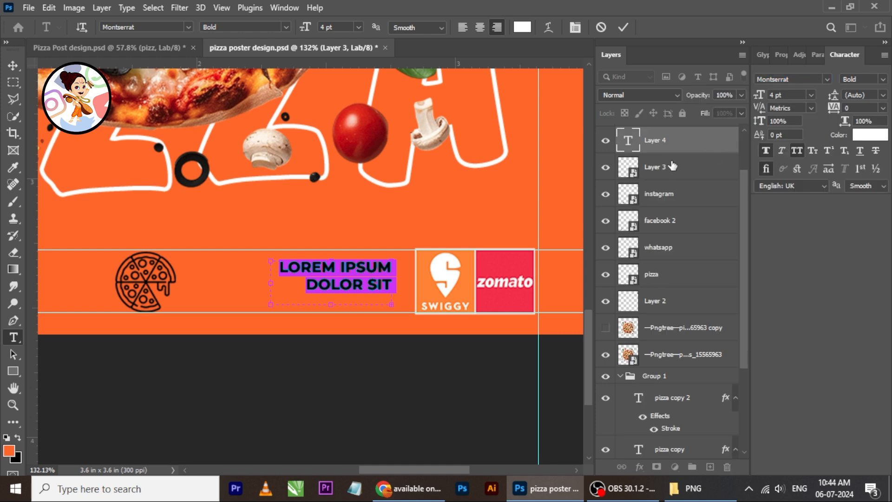
{"action": "left_click", "coordinate": [883, 80]}
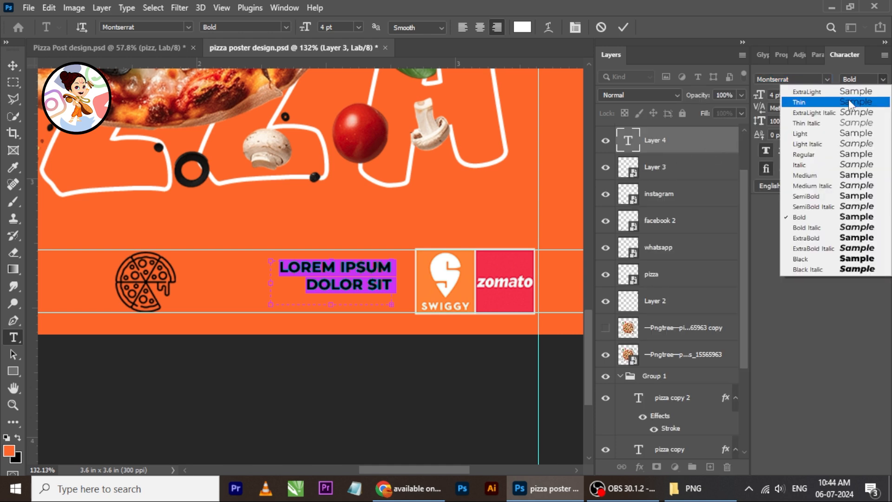
{"action": "left_click", "coordinate": [851, 133]}
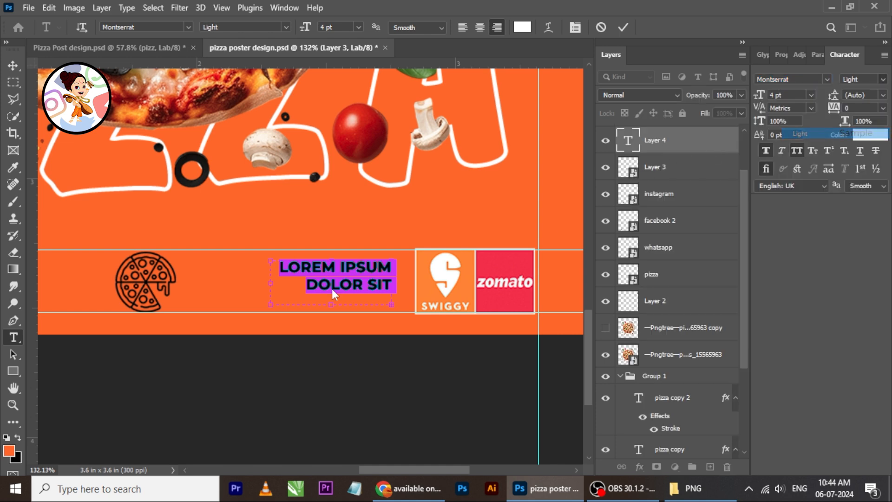
- Replace the placeholder text with "Available on other platforms" and widen the text box so it fits on two lines
{"action": "key", "text": "ctrl+v"}
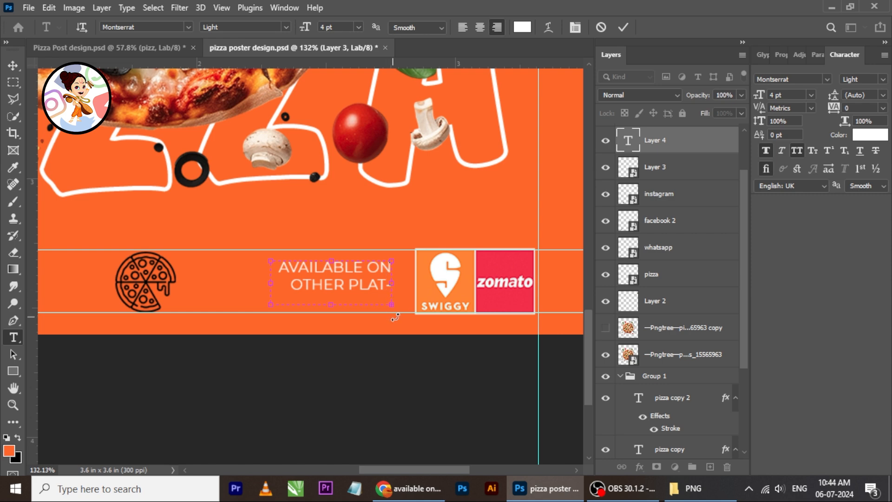
{"action": "mouse_move", "coordinate": [390, 312]}
{"action": "left_mouse_down"}
{"action": "mouse_move", "coordinate": [388, 318]}
{"action": "mouse_move", "coordinate": [392, 305]}
{"action": "mouse_move", "coordinate": [403, 309]}
{"action": "left_mouse_up"}
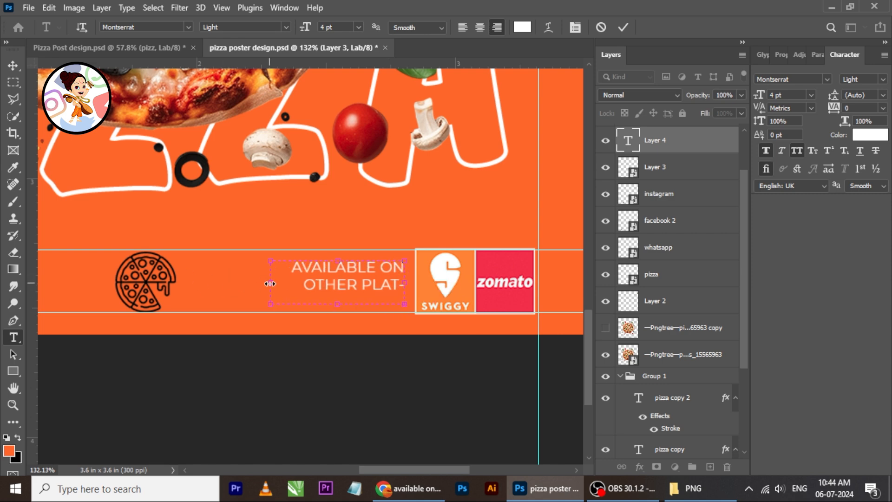
{"action": "left_click_drag", "start_coordinate": [270, 283], "coordinate": [244, 284]}
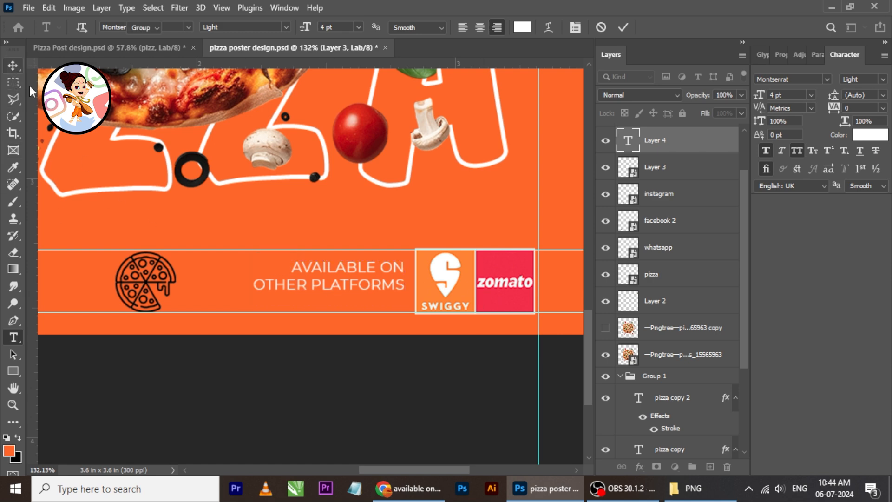
- Shift the "Available on other platforms" text slightly down and left, and set its line spacing to 4.5 pt
{"action": "left_click", "coordinate": [13, 65]}
{"action": "left_click_drag", "start_coordinate": [397, 269], "coordinate": [395, 273]}
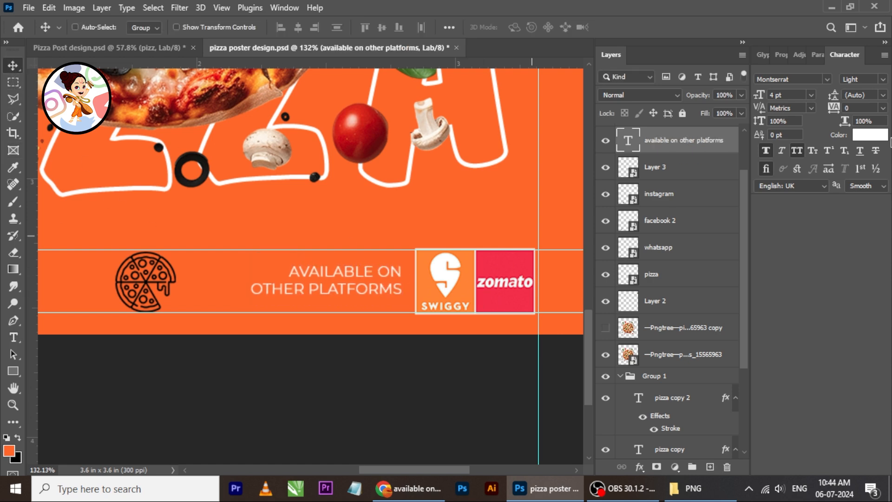
{"action": "left_click", "coordinate": [883, 96]}
{"action": "left_click", "coordinate": [880, 104]}
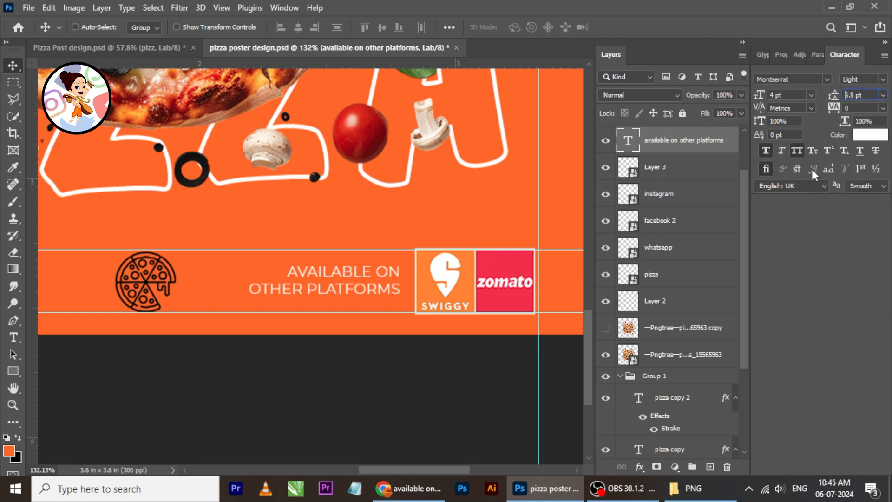
{"action": "key", "text": "Return"}
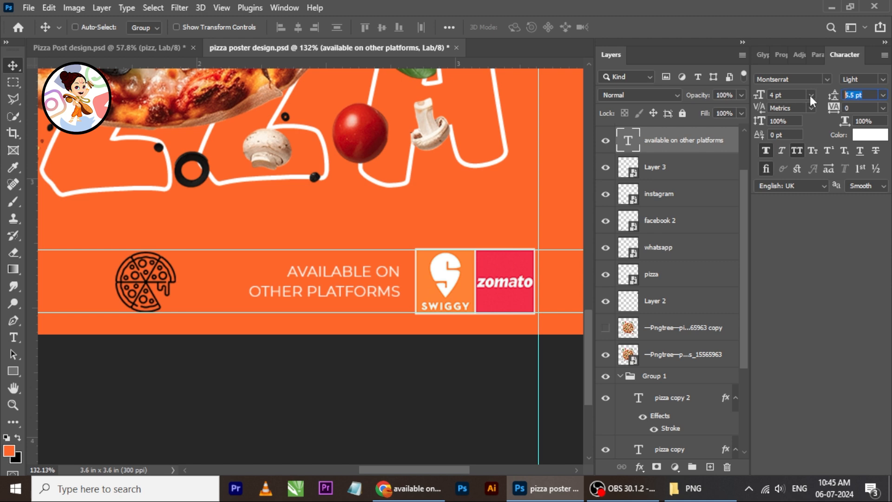
{"action": "key", "text": "Return"}
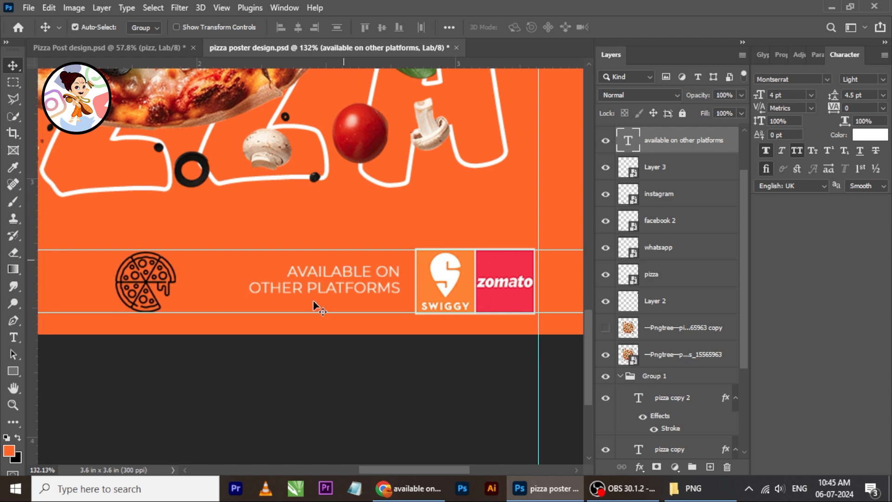
- Scale the "Available on other platforms" text up to about 107.58% between the pizza icon and the Swiggy logo
{"action": "key", "text": "ctrl+t"}
{"action": "left_click_drag", "start_coordinate": [241, 308], "coordinate": [234, 311]}
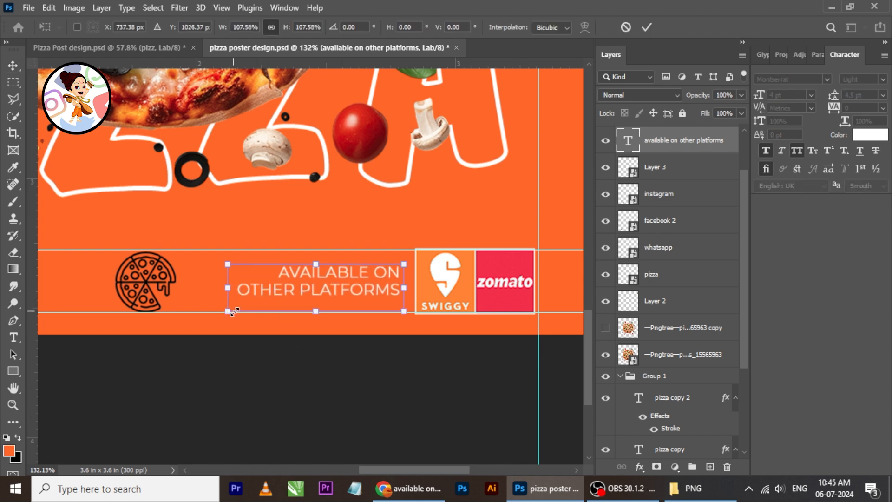
{"action": "left_click", "coordinate": [647, 27]}
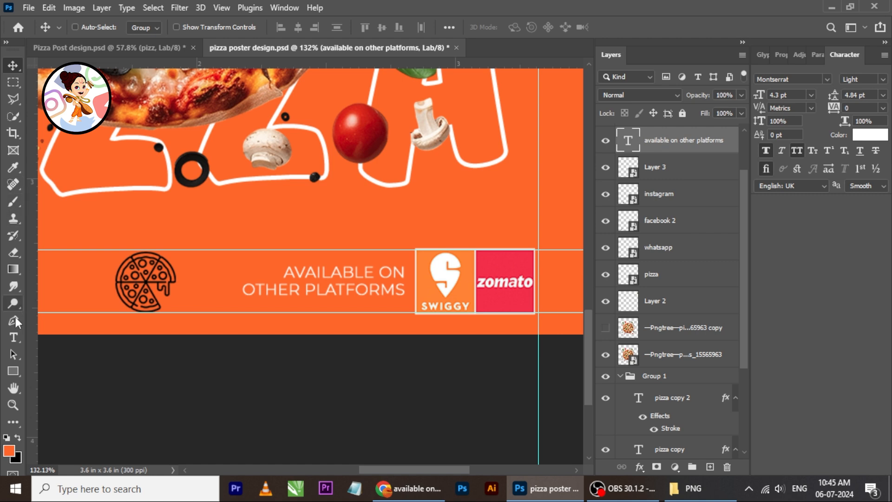
- Set only the word "PLATFORMS" in the footer text to Montserrat SemiBold Italic
{"action": "left_click", "coordinate": [14, 338]}
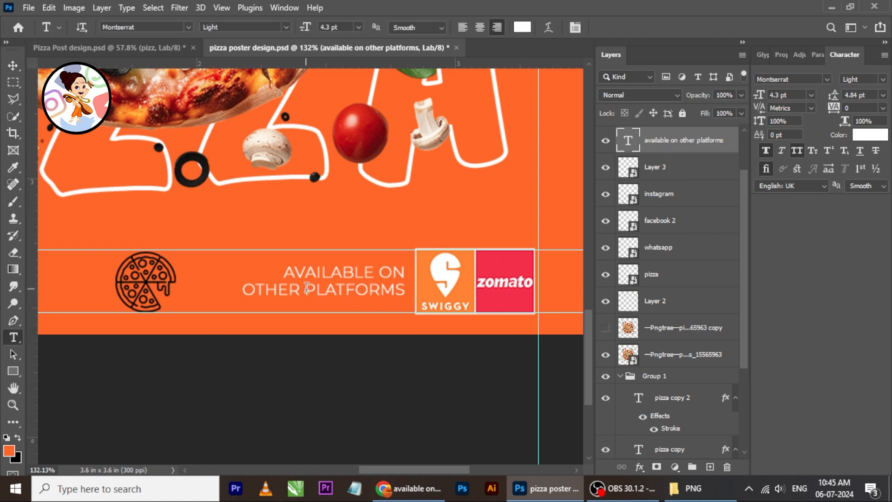
{"action": "left_click_drag", "start_coordinate": [307, 288], "coordinate": [396, 283]}
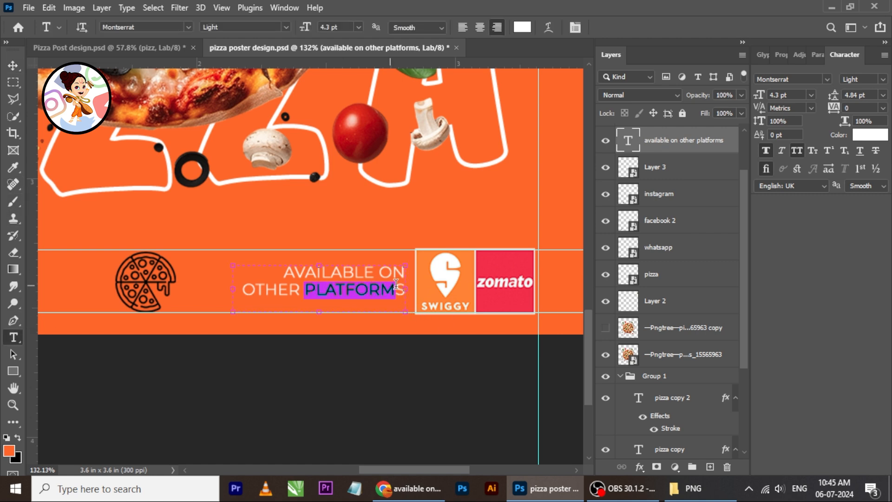
{"action": "left_click", "coordinate": [880, 79]}
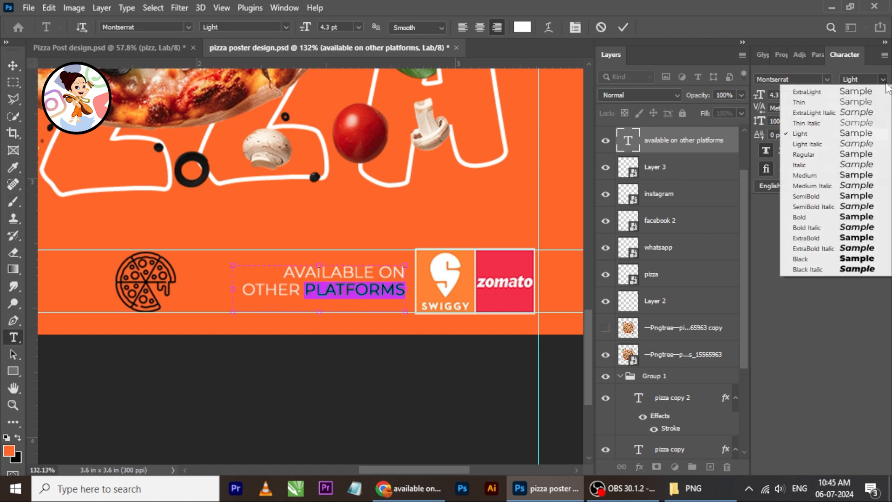
{"action": "left_click", "coordinate": [867, 208]}
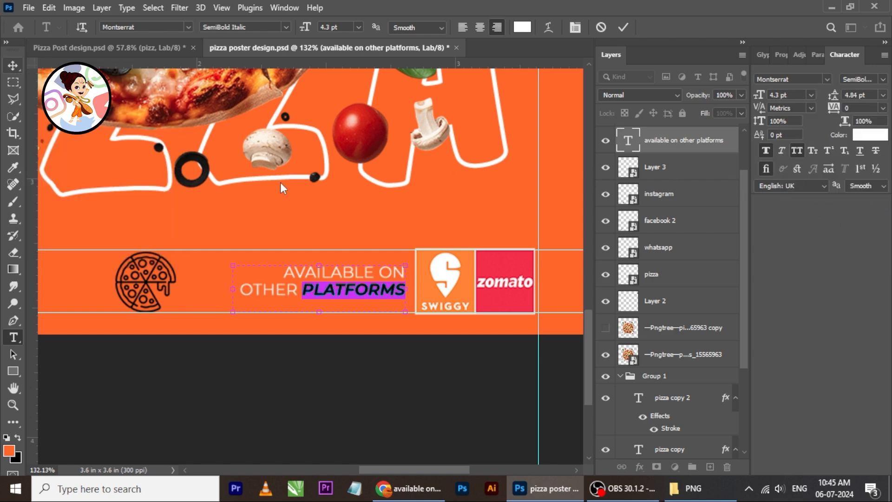
{"action": "left_click", "coordinate": [13, 65]}
{"action": "scroll", "coordinate": [403, 288], "scroll_direction": "down", "scroll_amount": 2}
{"action": "scroll", "coordinate": [403, 288], "scroll_direction": "down", "scroll_amount": 3}
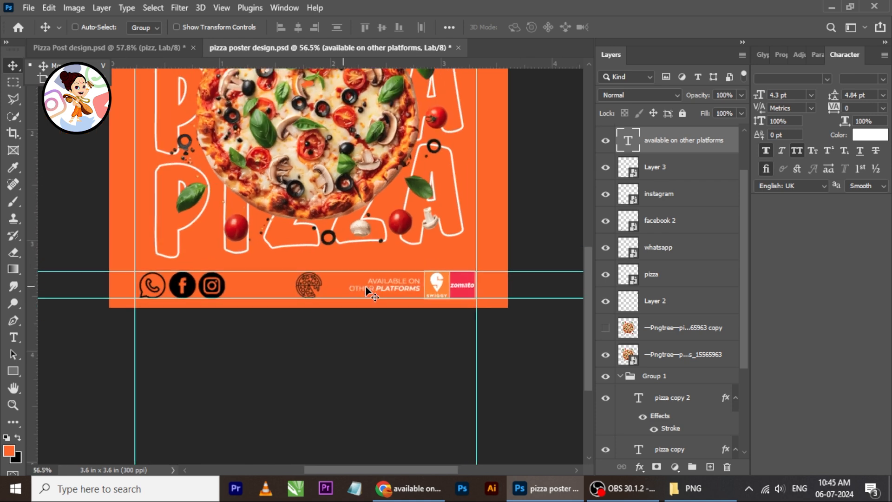
{"action": "scroll", "coordinate": [377, 290], "scroll_direction": "up", "scroll_amount": 2}
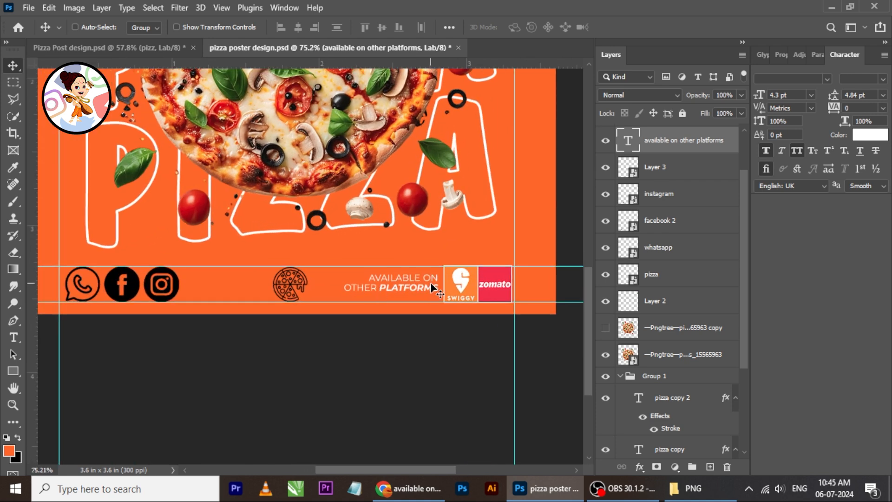
{"action": "scroll", "coordinate": [432, 288], "scroll_direction": "down", "scroll_amount": 3}
{"action": "scroll", "coordinate": [367, 312], "scroll_direction": "up", "scroll_amount": 1}
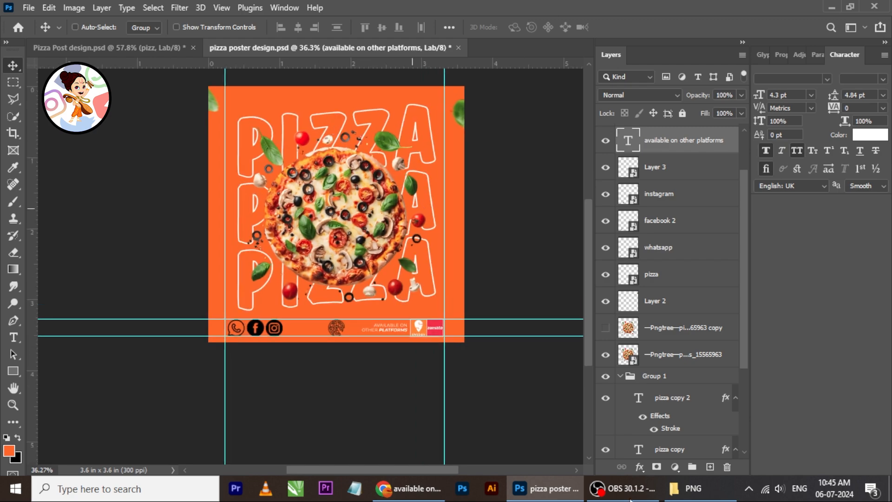
- Switch to File Explorer, find the blue light-streak image 360_F_296511733 in Downloads, and place it in the poster between the PIZZA text group and Color Fill 1
{"action": "left_click", "coordinate": [684, 493]}
{"action": "left_click", "coordinate": [37, 77]}
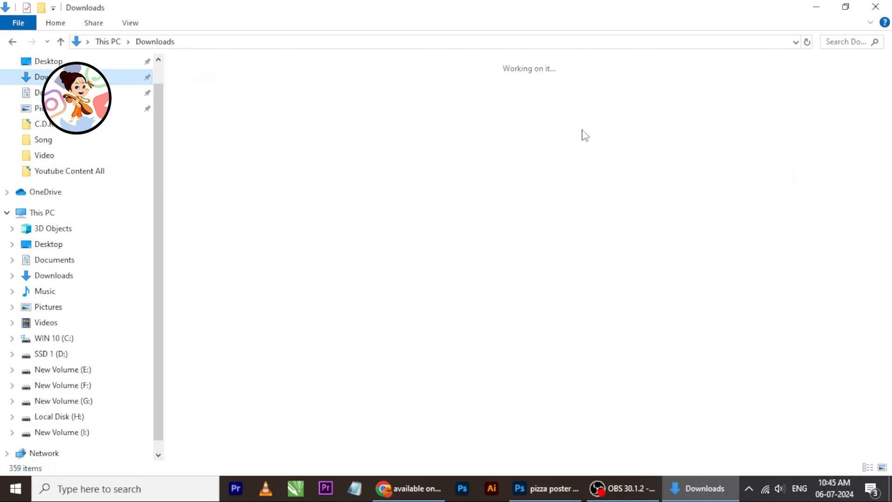
{"action": "scroll", "coordinate": [444, 233], "scroll_direction": "down", "scroll_amount": 15}
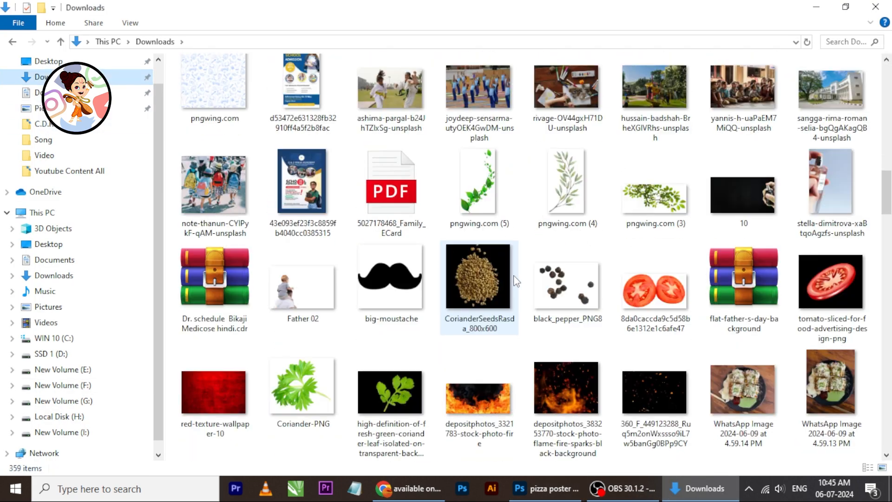
{"action": "scroll", "coordinate": [516, 281], "scroll_direction": "down", "scroll_amount": 15}
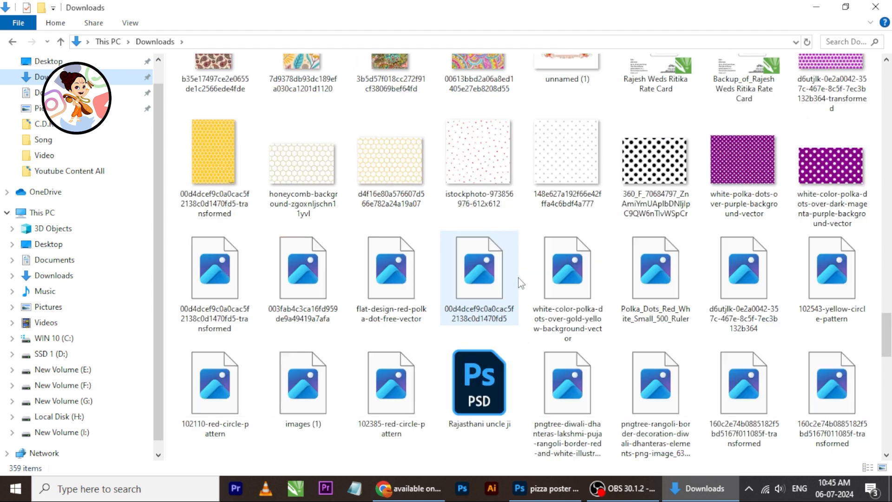
{"action": "scroll", "coordinate": [520, 281], "scroll_direction": "down", "scroll_amount": 15}
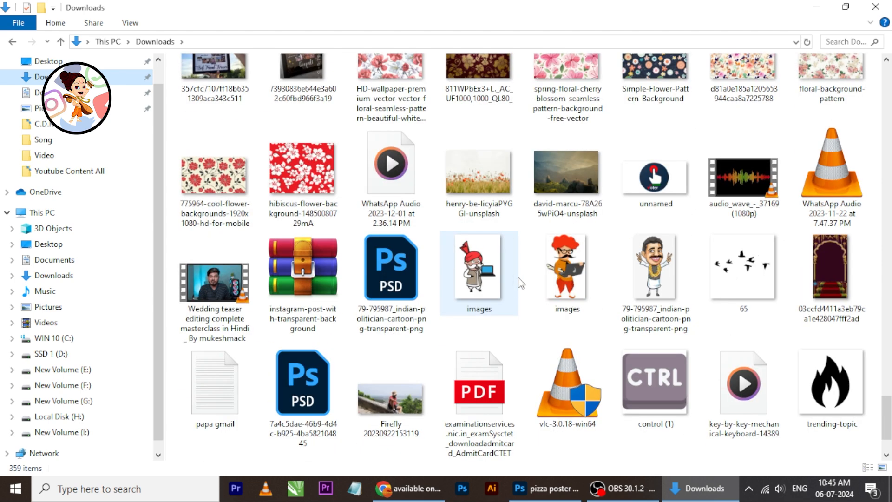
{"action": "left_click", "coordinate": [663, 310]}
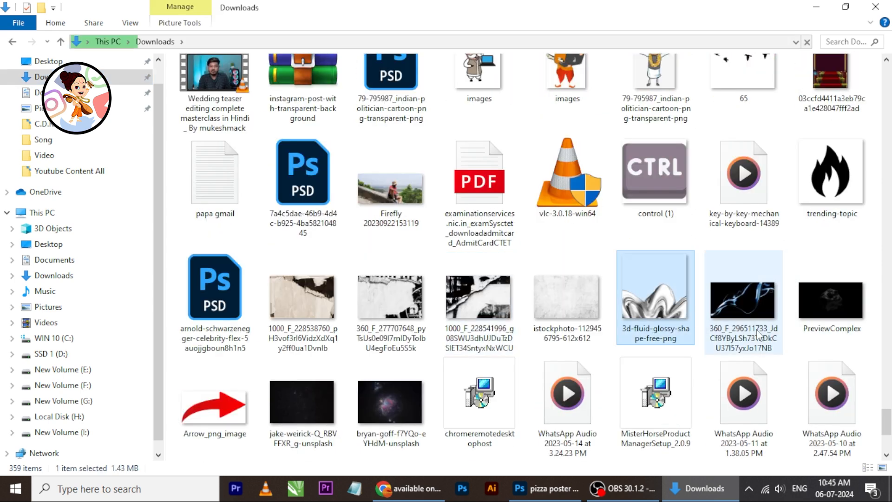
{"action": "left_click", "coordinate": [827, 302]}
{"action": "left_click", "coordinate": [760, 321]}
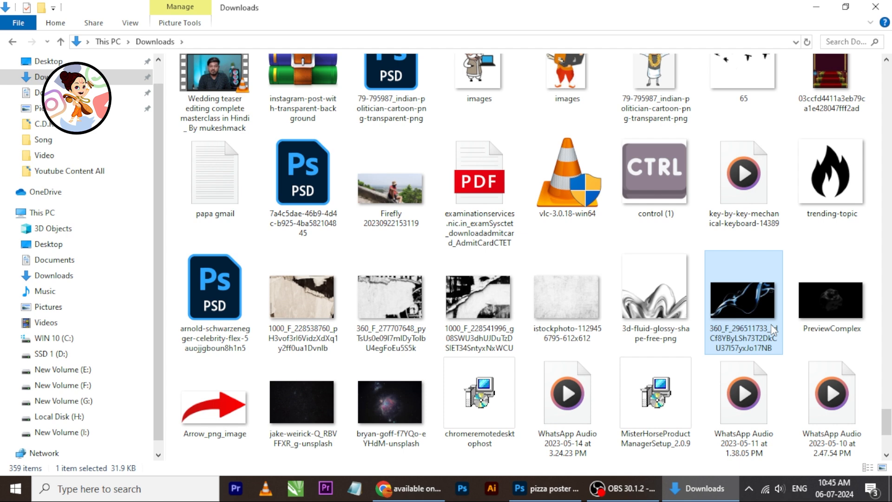
{"action": "left_click_drag", "start_coordinate": [740, 312], "coordinate": [648, 405]}
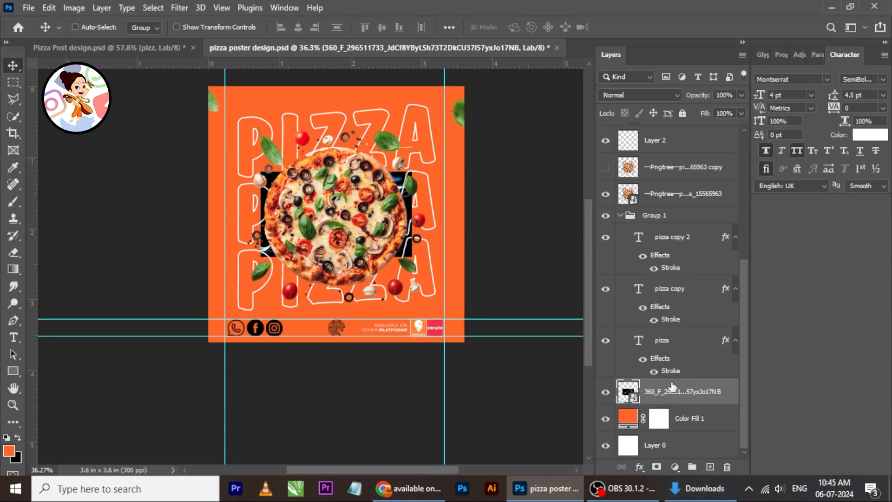
- Rotate the light-streak image about a quarter turn counterclockwise and enlarge it to cover the whole poster
{"action": "right_click", "coordinate": [673, 389]}
{"action": "left_click", "coordinate": [644, 385]}
{"action": "scroll", "coordinate": [386, 142], "scroll_direction": "up", "scroll_amount": 2}
{"action": "key", "text": "ctrl+t"}
{"action": "left_click_drag", "start_coordinate": [413, 211], "coordinate": [332, 81]}
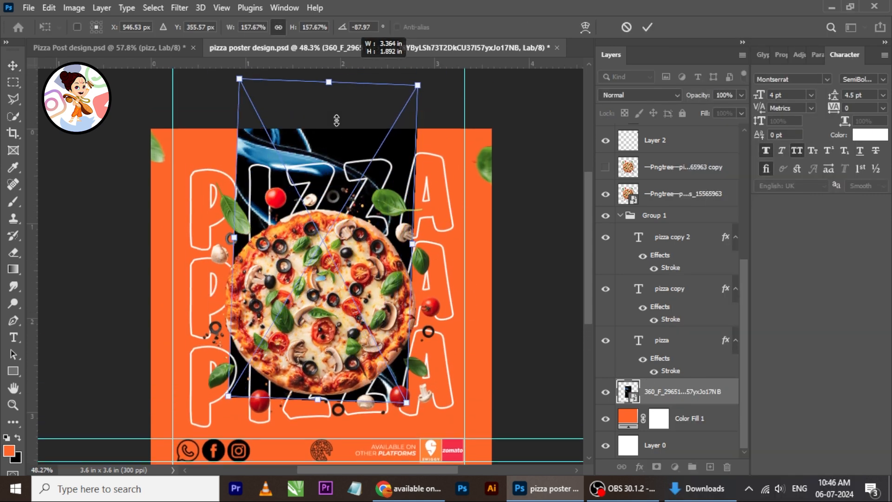
{"action": "scroll", "coordinate": [316, 192], "scroll_direction": "down", "scroll_amount": 3}
{"action": "left_click_drag", "start_coordinate": [389, 232], "coordinate": [456, 273]}
{"action": "left_click", "coordinate": [648, 28]}
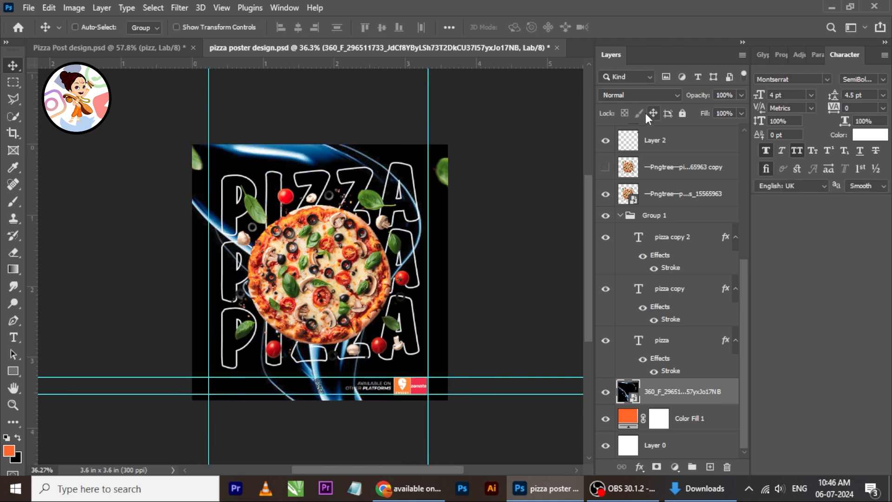
- Set the light-streak layer's blend mode to Linear Dodge (Add)
{"action": "left_click", "coordinate": [640, 95]}
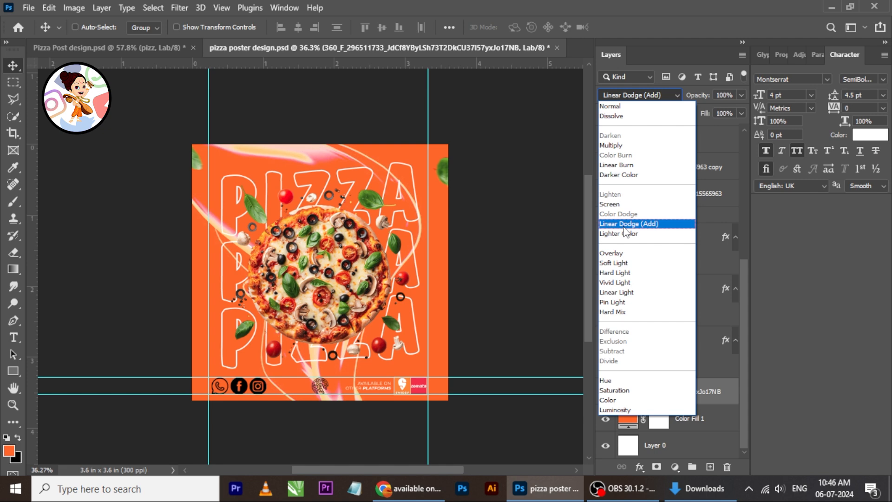
{"action": "left_click", "coordinate": [626, 225]}
- Delete the light-streak layer to compare the poster without it, and restore the layer
{"action": "key", "text": "Delete"}
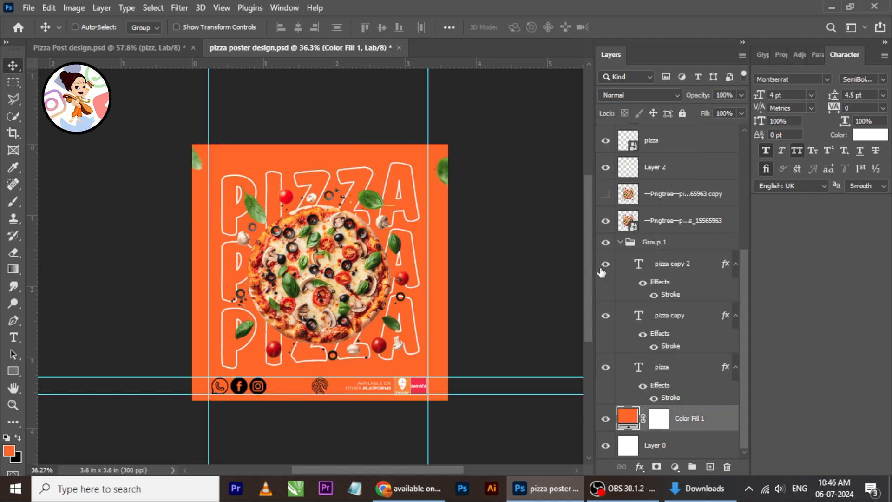
{"action": "scroll", "coordinate": [391, 392], "scroll_direction": "up", "scroll_amount": 3}
{"action": "scroll", "coordinate": [369, 392], "scroll_direction": "up", "scroll_amount": 4}
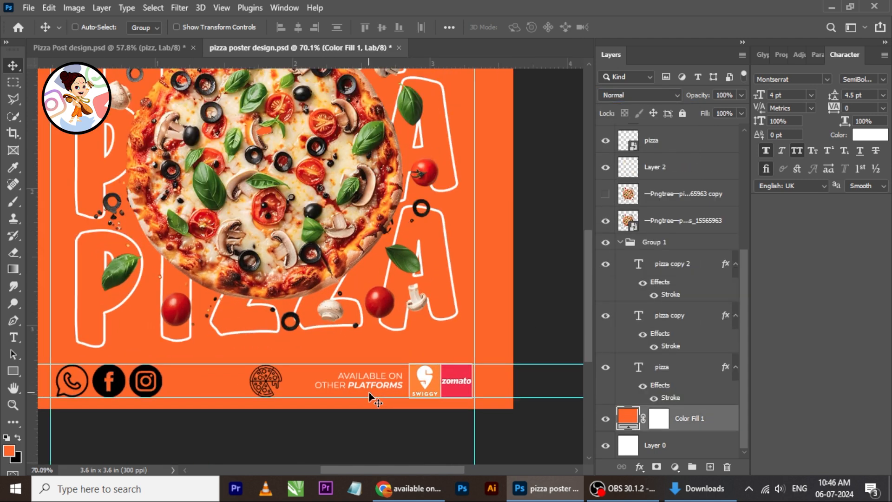
{"action": "scroll", "coordinate": [376, 400], "scroll_direction": "down", "scroll_amount": 4}
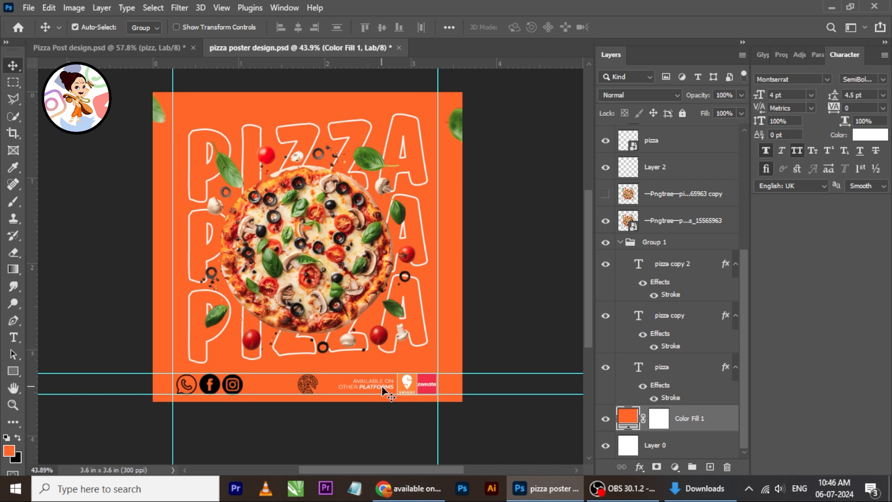
{"action": "key", "text": "ctrl+v"}
{"action": "scroll", "coordinate": [353, 278], "scroll_direction": "up", "scroll_amount": 2}
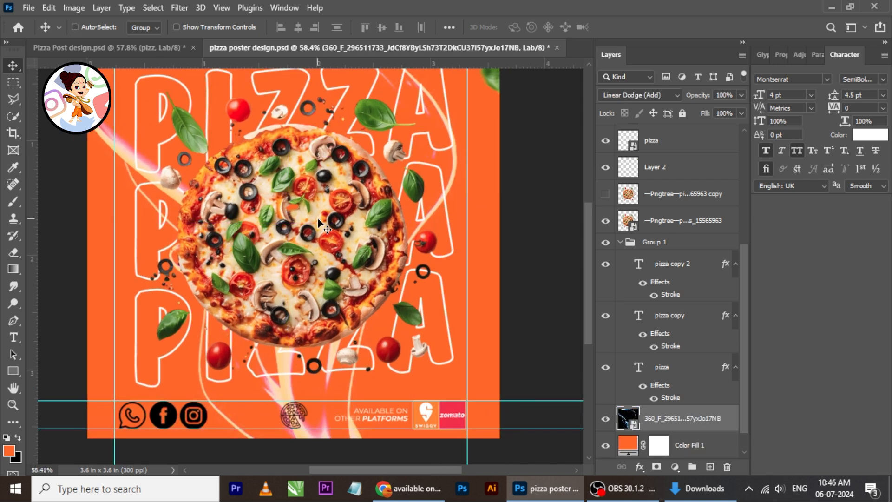
{"action": "scroll", "coordinate": [318, 223], "scroll_direction": "down", "scroll_amount": 2}
{"action": "scroll", "coordinate": [328, 177], "scroll_direction": "up", "scroll_amount": 1}
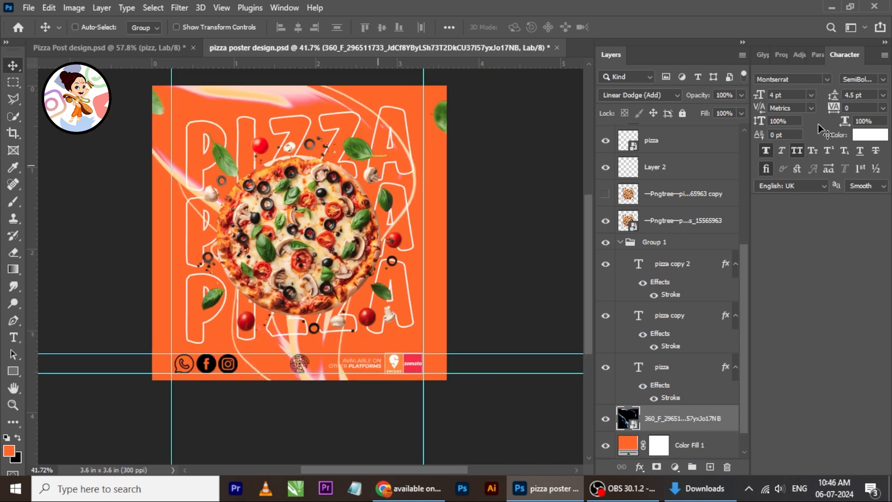
- Reduce the light-streak layer's opacity to 45% and shift the image up and left over the orange background
{"action": "left_click", "coordinate": [742, 95]}
{"action": "left_click_drag", "start_coordinate": [733, 108], "coordinate": [707, 111]}
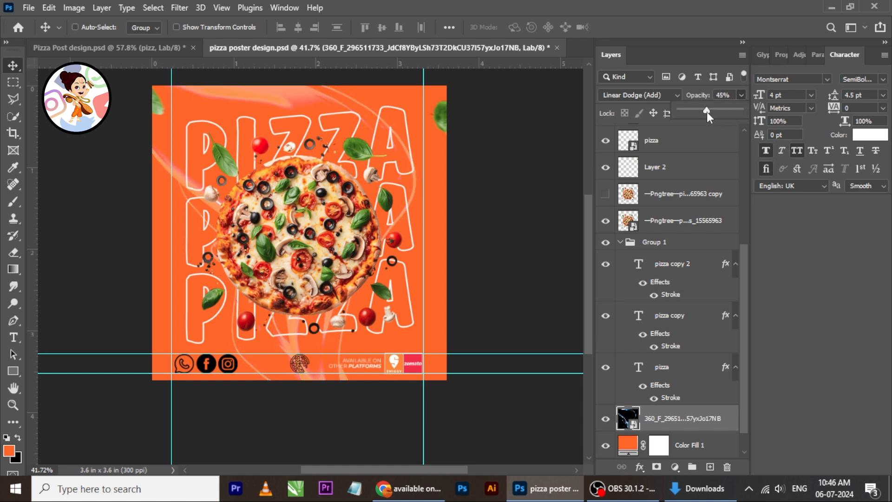
{"action": "mouse_move", "coordinate": [321, 111]}
{"action": "left_mouse_down"}
{"action": "mouse_move", "coordinate": [328, 80]}
{"action": "mouse_move", "coordinate": [270, 96]}
{"action": "left_mouse_up"}
{"action": "scroll", "coordinate": [314, 148], "scroll_direction": "up", "scroll_amount": 2}
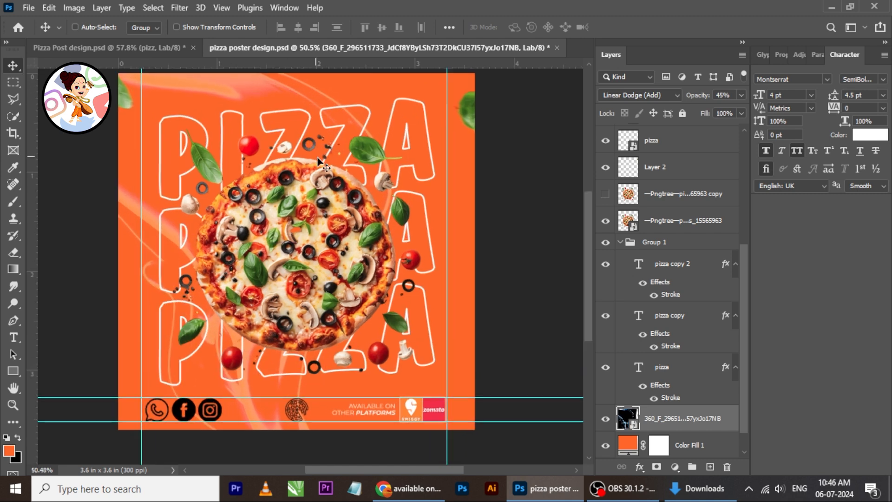
- Lower the light-streak layer's opacity further to 23%
{"action": "scroll", "coordinate": [319, 163], "scroll_direction": "down", "scroll_amount": 3}
{"action": "scroll", "coordinate": [285, 246], "scroll_direction": "up", "scroll_amount": 1}
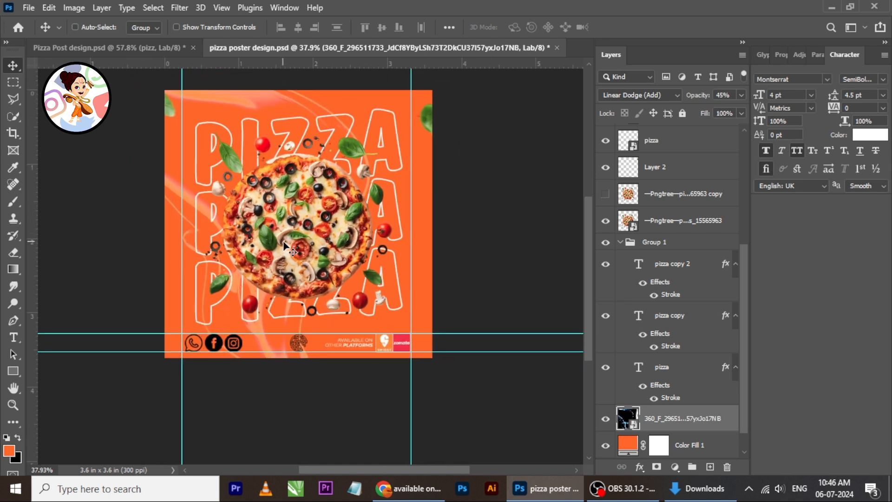
{"action": "left_click", "coordinate": [742, 95]}
{"action": "left_click_drag", "start_coordinate": [696, 113], "coordinate": [696, 113]}
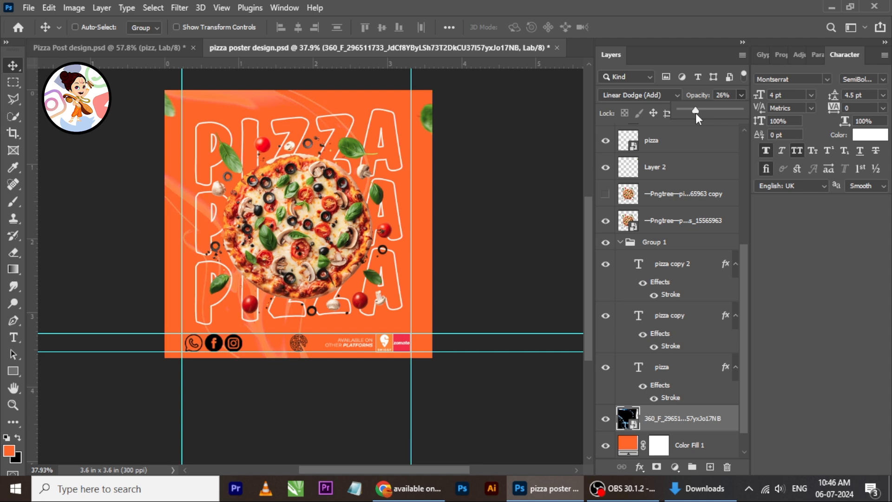
{"action": "left_click", "coordinate": [567, 193]}
{"action": "scroll", "coordinate": [361, 281], "scroll_direction": "down", "scroll_amount": 2}
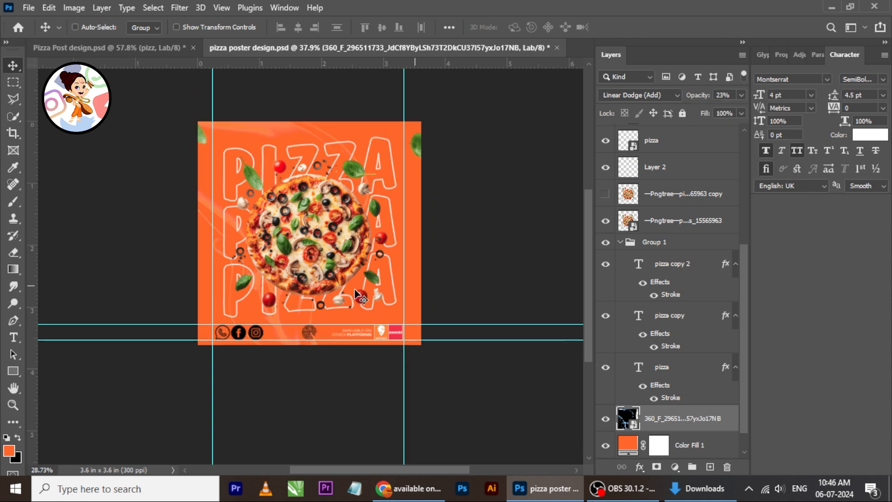
{"action": "scroll", "coordinate": [391, 239], "scroll_direction": "up", "scroll_amount": 1}
{"action": "scroll", "coordinate": [374, 256], "scroll_direction": "up", "scroll_amount": 1}
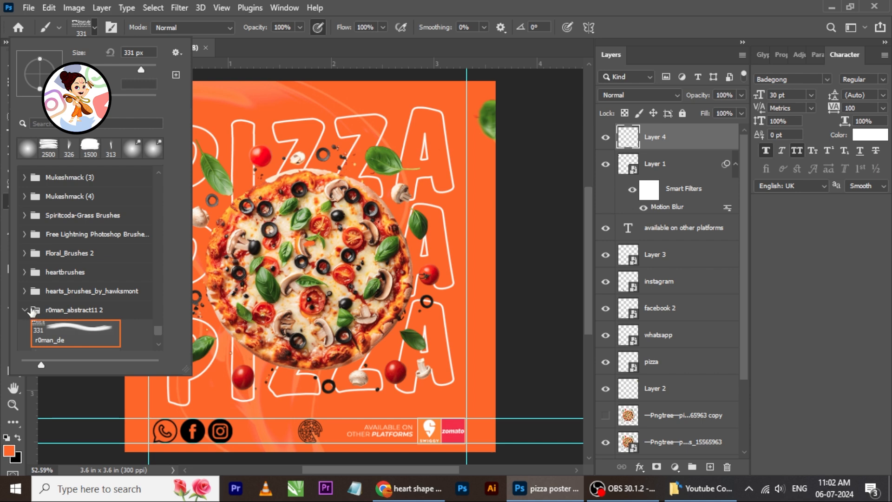
- Try the Heart1 brush from the hearts_brushes_by_hawksmont set
{"action": "left_click", "coordinate": [26, 308]}
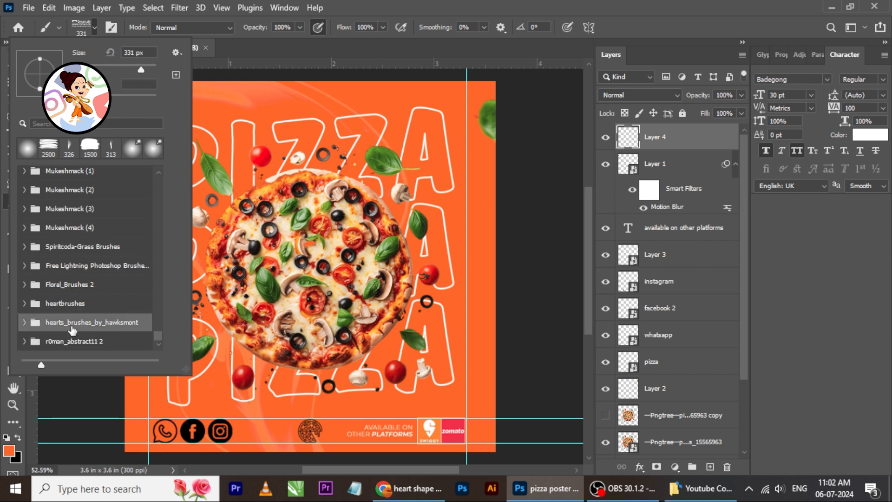
{"action": "left_click", "coordinate": [24, 322]}
{"action": "left_click", "coordinate": [75, 332]}
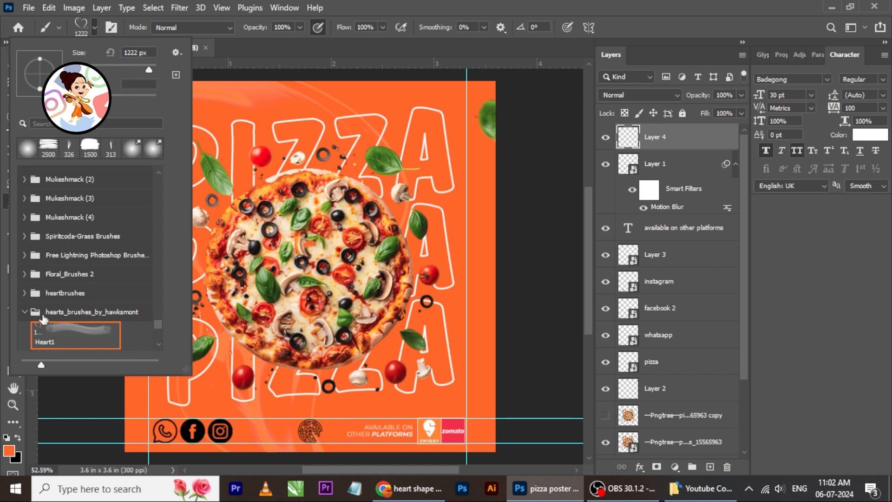
{"action": "left_click", "coordinate": [26, 313]}
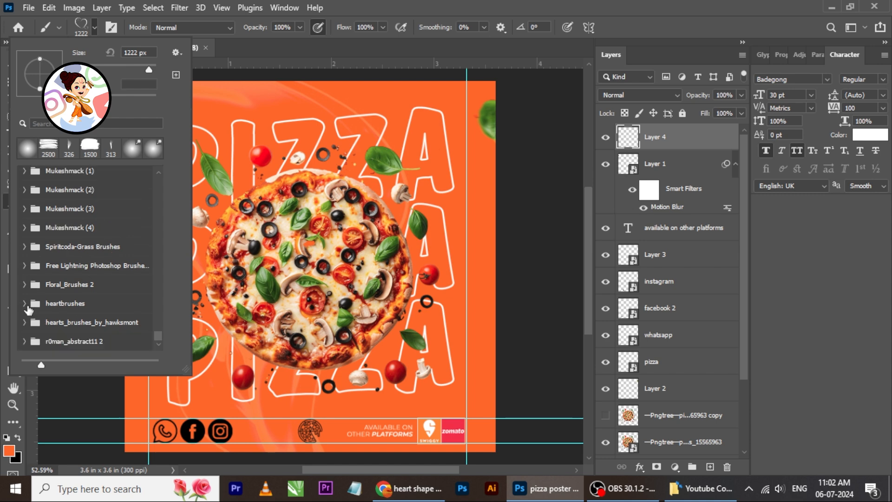
- Choose heart brush 1 from the heartbrushes set and reduce its size to 100 px
{"action": "left_click", "coordinate": [32, 302]}
{"action": "left_click", "coordinate": [75, 327]}
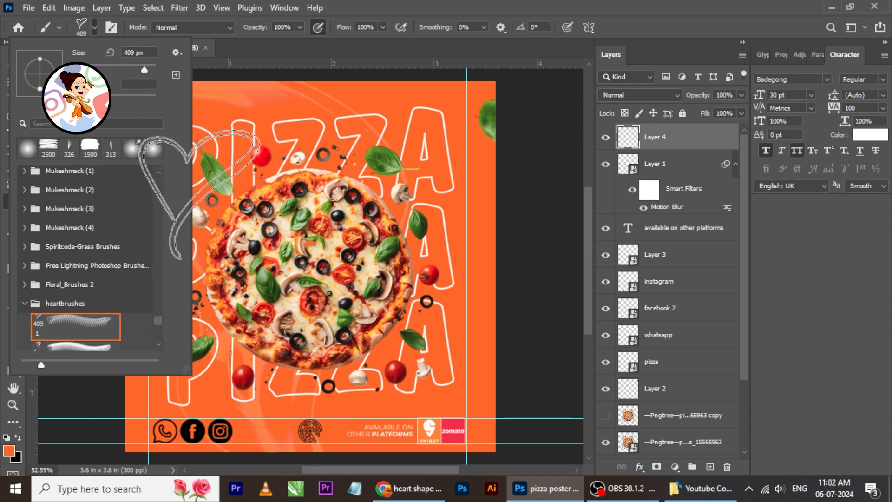
{"action": "left_click", "coordinate": [201, 197]}
{"action": "key", "text": "bracketleft"}
{"action": "key", "text": "bracketleft"}
{"action": "key", "text": "bracketleft"}
{"action": "key", "text": "bracketleft"}
{"action": "key", "text": "bracketleft"}
{"action": "key", "text": "bracketleft"}
{"action": "key", "text": "bracketleft"}
{"action": "key", "text": "bracketleft"}
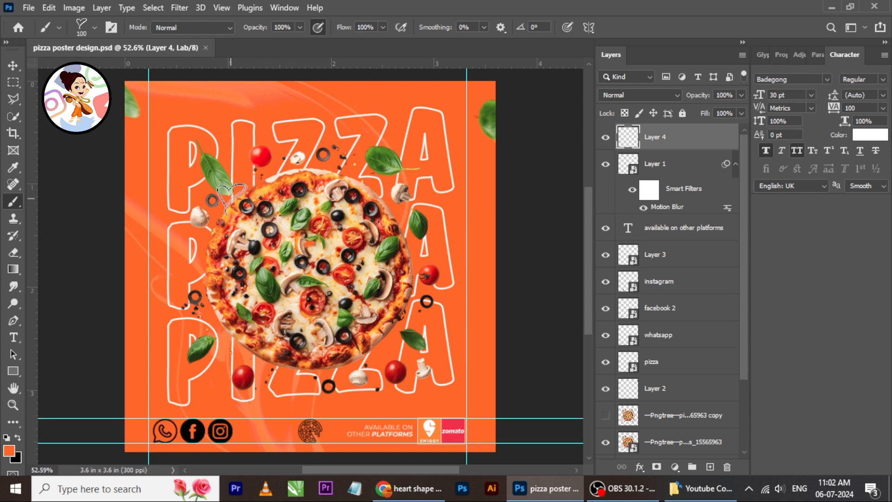
- Set the foreground colour to white and stamp one heart just above the final A of the uppermost PIZZA heading
{"action": "left_click", "coordinate": [6, 438]}
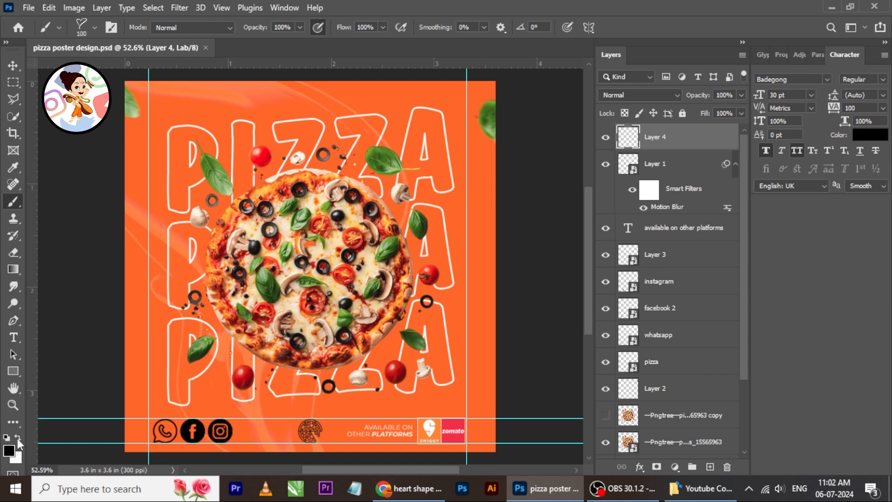
{"action": "left_click", "coordinate": [18, 438]}
{"action": "left_click", "coordinate": [227, 107]}
{"action": "scroll", "coordinate": [224, 108], "scroll_direction": "up", "scroll_amount": 1, "text": "alt"}
{"action": "scroll", "coordinate": [227, 108], "scroll_direction": "up", "scroll_amount": 1, "text": "alt"}
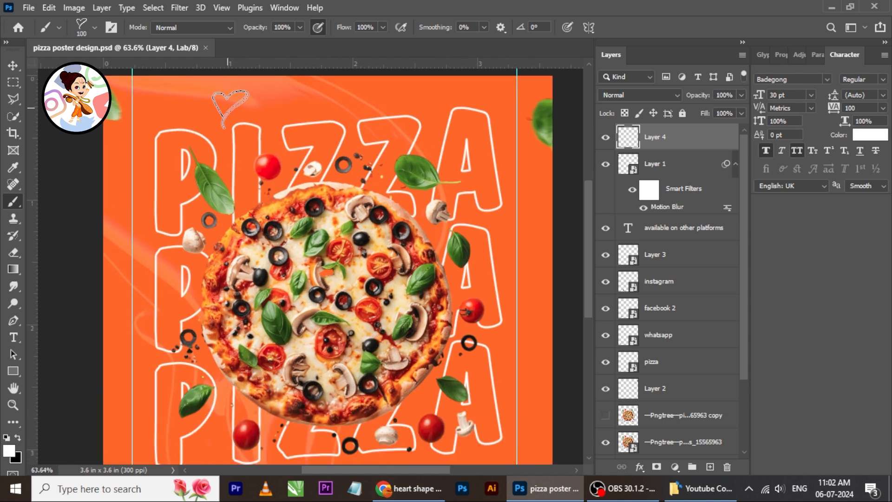
{"action": "scroll", "coordinate": [271, 128], "scroll_direction": "right", "scroll_amount": 1}
{"action": "scroll", "coordinate": [270, 128], "scroll_direction": "up", "scroll_amount": 1}
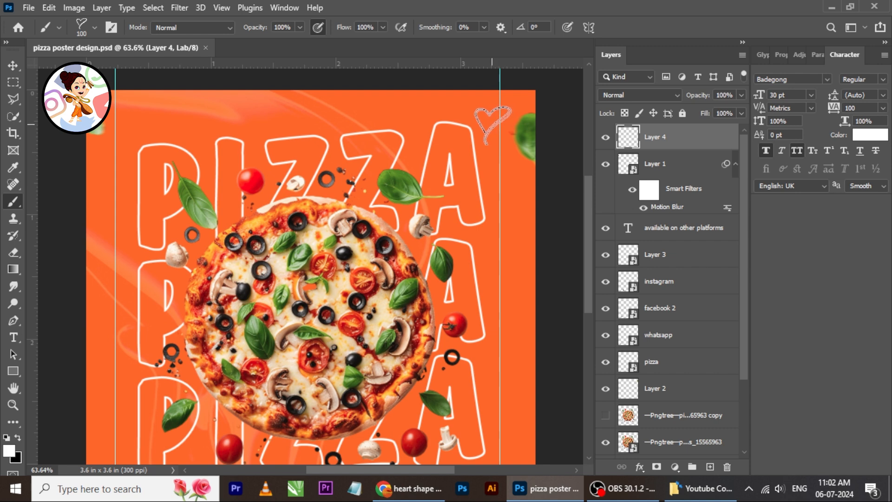
{"action": "left_click", "coordinate": [484, 119]}
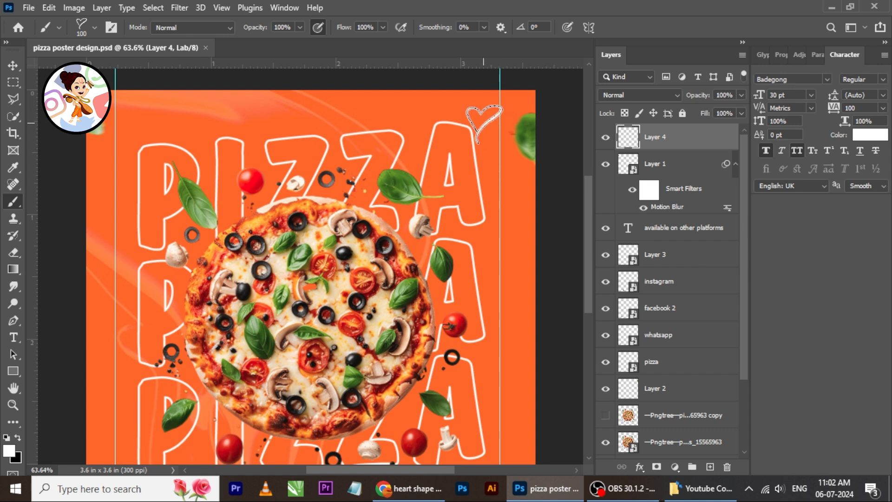
- Scale the stamped heart down slightly above the final A of the uppermost PIZZA heading
{"action": "left_click", "coordinate": [13, 65]}
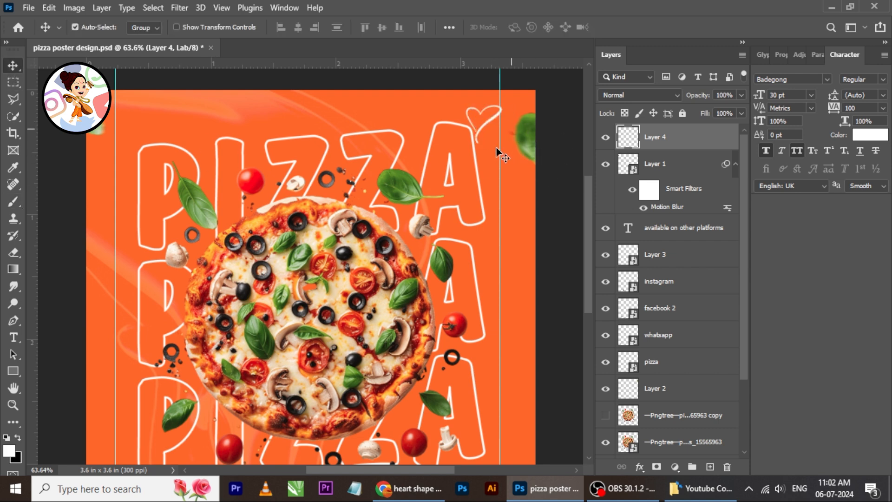
{"action": "key", "text": "ctrl+t"}
{"action": "left_click_drag", "start_coordinate": [489, 139], "coordinate": [498, 124]}
{"action": "left_click", "coordinate": [646, 27]}
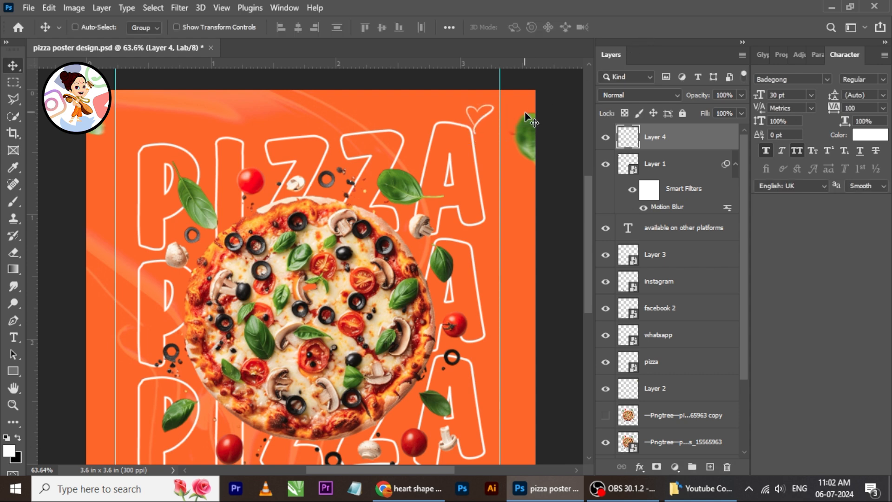
- Duplicate the heart layer and place the copy beside the P of the middle PIZZA heading
{"action": "scroll", "coordinate": [404, 151], "scroll_direction": "down", "scroll_amount": 2}
{"action": "scroll", "coordinate": [357, 199], "scroll_direction": "up", "scroll_amount": 2}
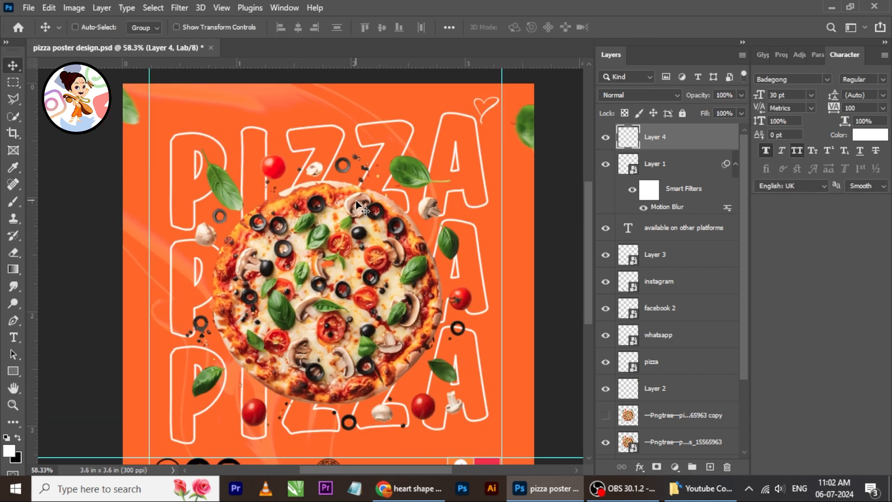
{"action": "key", "text": "ctrl+j"}
{"action": "left_click_drag", "start_coordinate": [491, 109], "coordinate": [164, 252]}
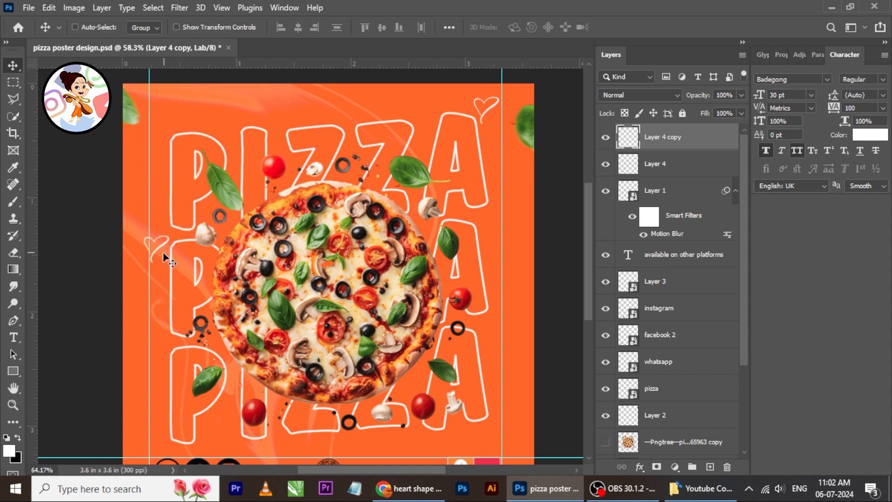
- Flip the copied heart beside the middle PIZZA heading horizontally
{"action": "scroll", "coordinate": [163, 252], "scroll_direction": "up", "scroll_amount": 4}
{"action": "key", "text": "ctrl+t"}
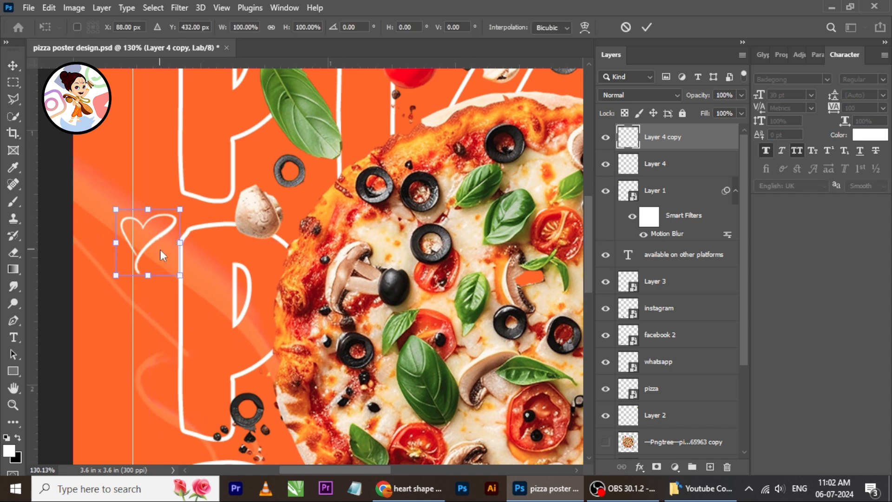
{"action": "right_click", "coordinate": [160, 251]}
{"action": "left_click", "coordinate": [200, 457]}
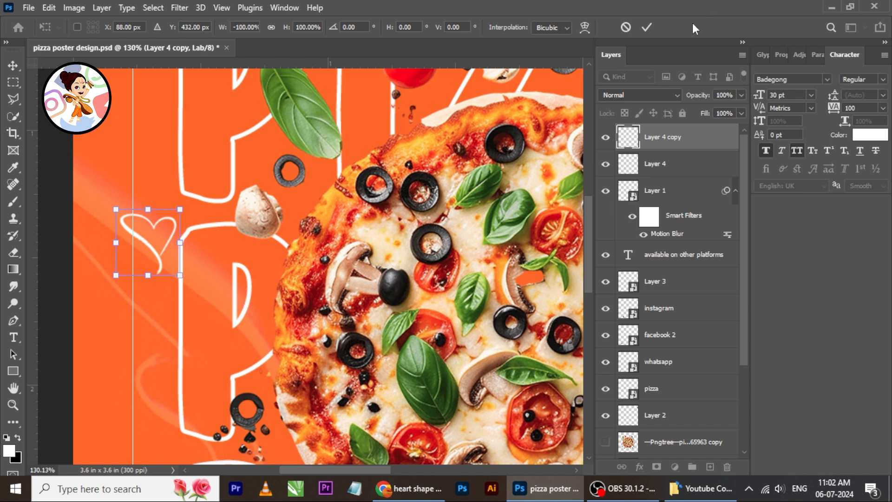
{"action": "left_click", "coordinate": [647, 27]}
- Move the flipped heart slightly upward and rotate it about 19° counterclockwise
{"action": "left_click_drag", "start_coordinate": [162, 227], "coordinate": [222, 154]}
{"action": "key", "text": "ctrl+t"}
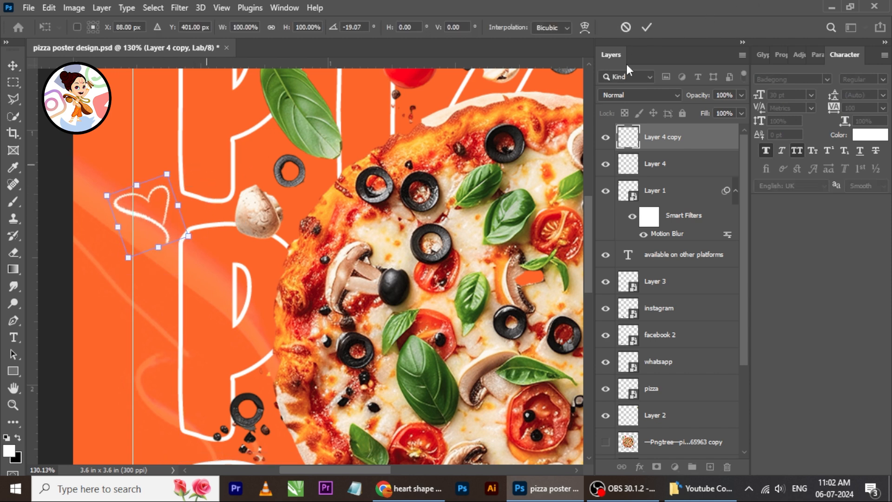
{"action": "left_click", "coordinate": [647, 27]}
{"action": "scroll", "coordinate": [403, 194], "scroll_direction": "down", "scroll_amount": 5}
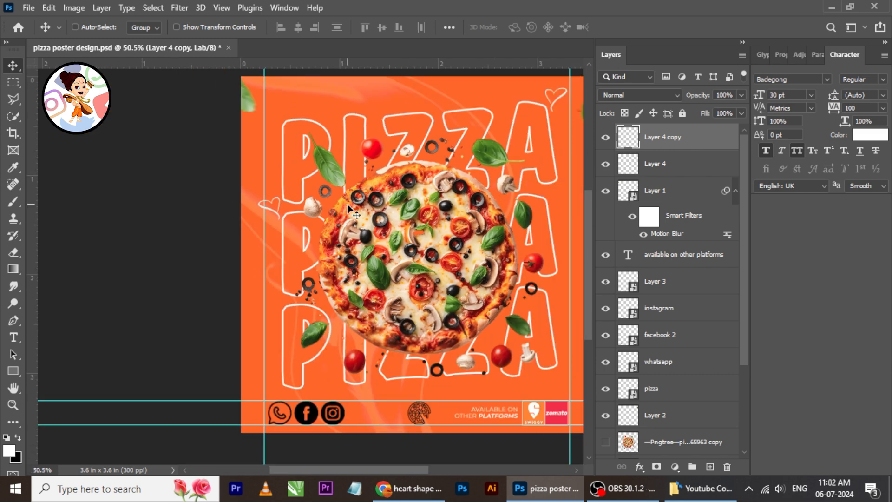
- Duplicate the flipped heart and place the copy between the P and I of the lowest PIZZA heading
{"action": "scroll", "coordinate": [460, 238], "scroll_direction": "up", "scroll_amount": 1}
{"action": "scroll", "coordinate": [446, 223], "scroll_direction": "up", "scroll_amount": 3}
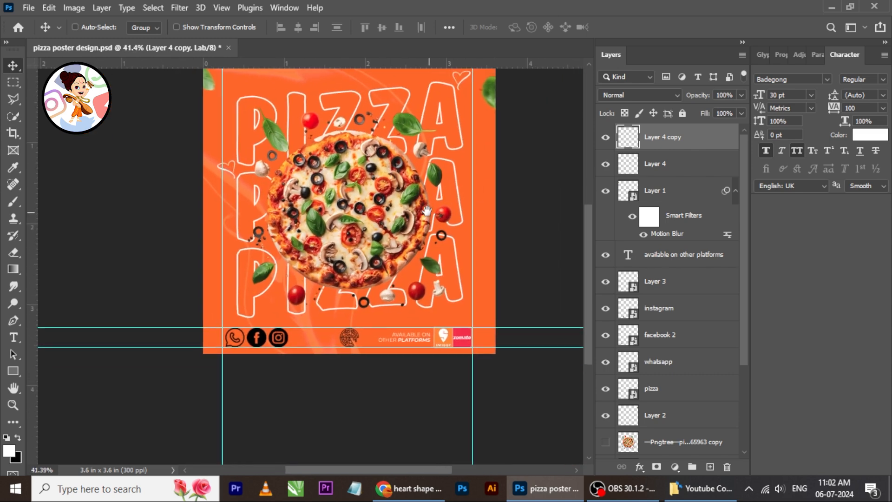
{"action": "key", "text": "ctrl"}
{"action": "key", "text": "ctrl+j"}
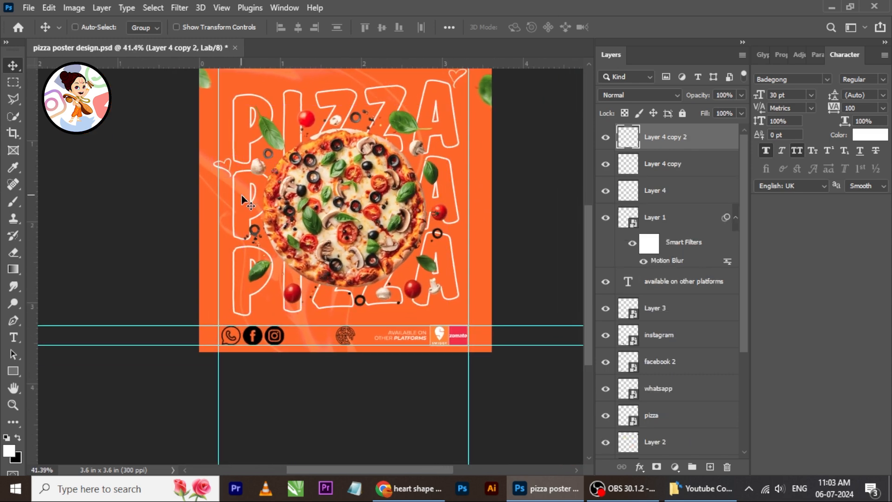
{"action": "left_click_drag", "start_coordinate": [276, 311], "coordinate": [278, 306]}
{"action": "scroll", "coordinate": [280, 296], "scroll_direction": "up", "scroll_amount": 4}
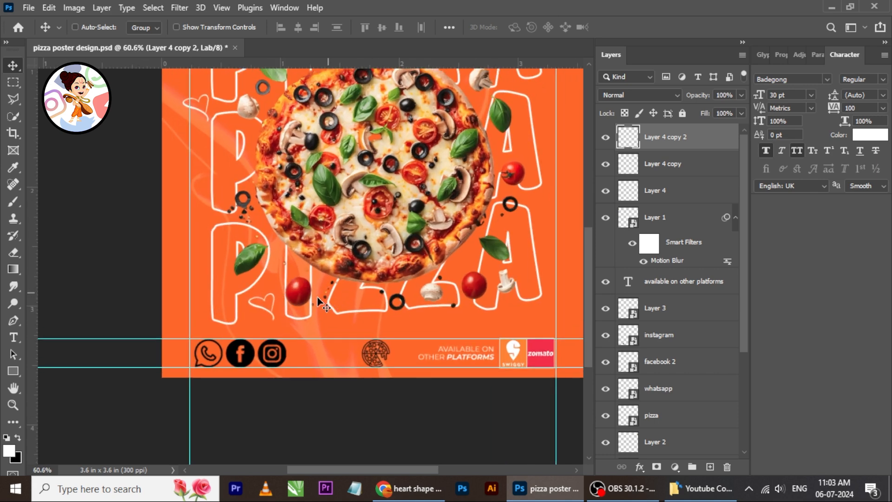
{"action": "scroll", "coordinate": [298, 297], "scroll_direction": "down", "scroll_amount": 5}
{"action": "scroll", "coordinate": [309, 270], "scroll_direction": "up", "scroll_amount": 2}
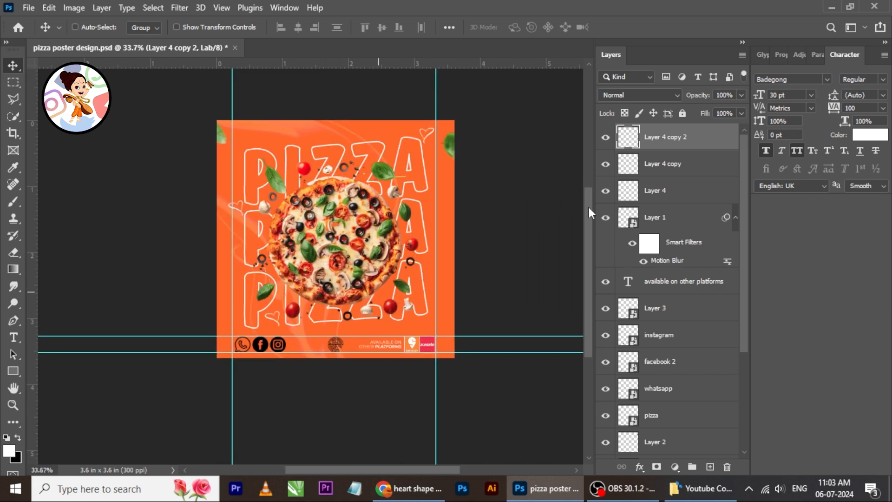
- Toggle the visibility of the motion-blurred Layer 1 to identify its element on the poster
{"action": "left_click", "coordinate": [668, 165]}
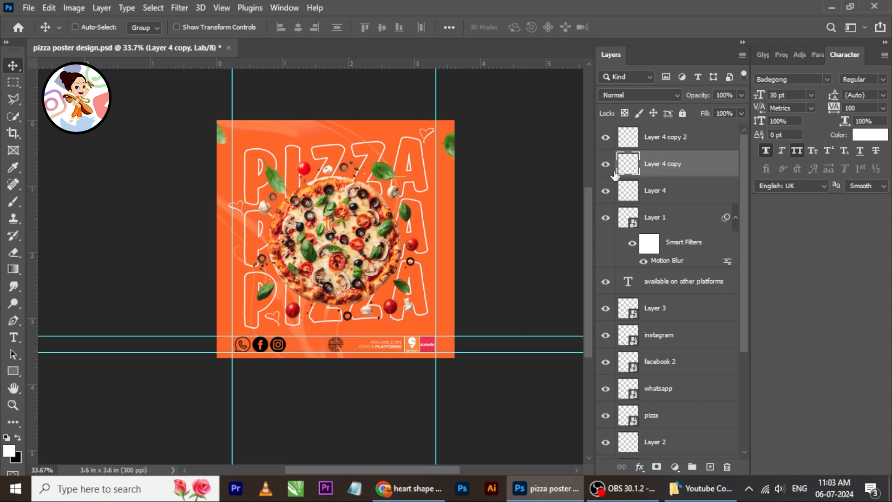
{"action": "left_click", "coordinate": [632, 191]}
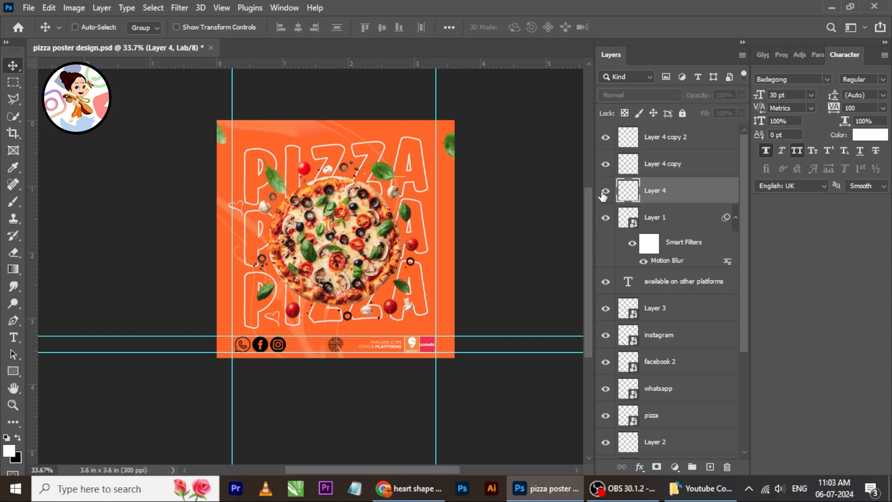
{"action": "left_click", "coordinate": [649, 226]}
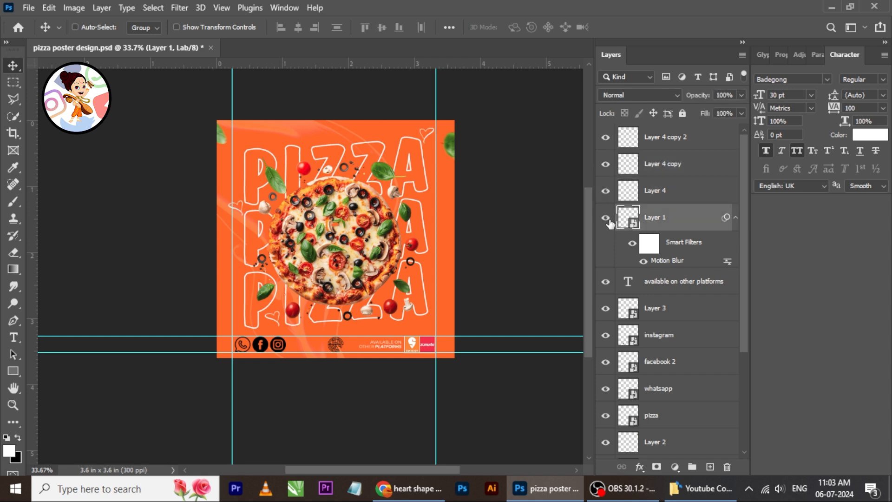
{"action": "left_click", "coordinate": [607, 219]}
{"action": "left_click", "coordinate": [607, 219]}
{"action": "left_click", "coordinate": [607, 220]}
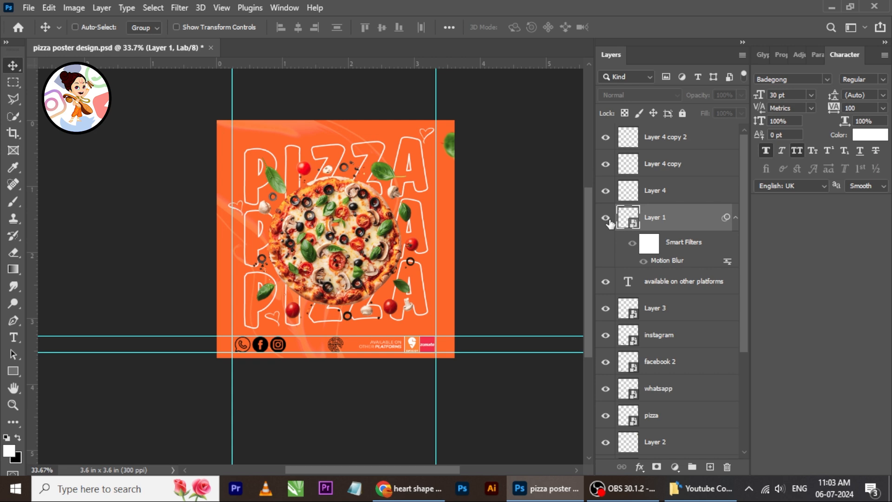
{"action": "left_click", "coordinate": [606, 219]}
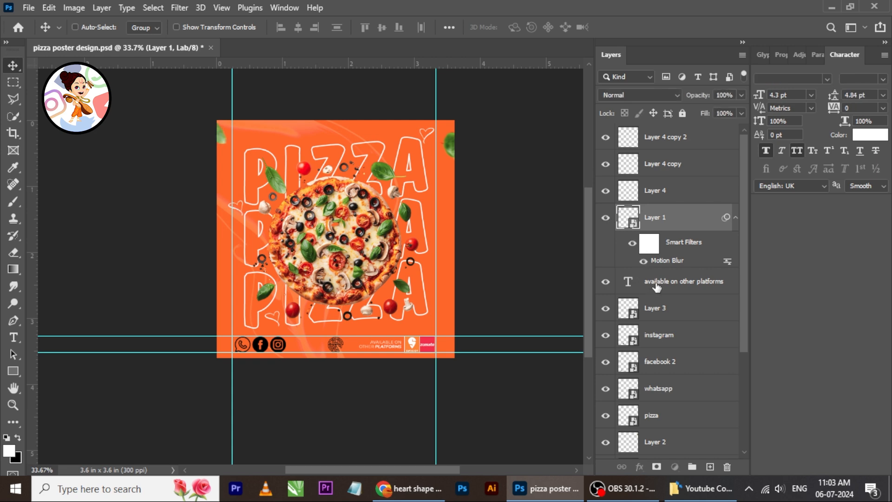
- Group the available on other platforms, Layer 3, instagram, facebook 2, whatsapp and pizza layers
{"action": "left_click", "coordinate": [657, 285]}
{"action": "left_click", "coordinate": [665, 321], "text": "ctrl"}
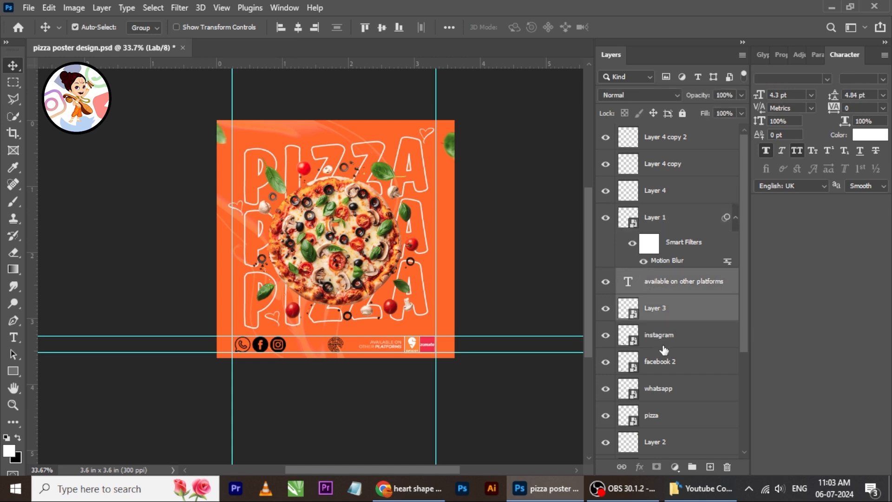
{"action": "left_click", "coordinate": [664, 344], "text": "ctrl"}
{"action": "left_click", "coordinate": [662, 372], "text": "ctrl"}
{"action": "left_click", "coordinate": [660, 393], "text": "ctrl"}
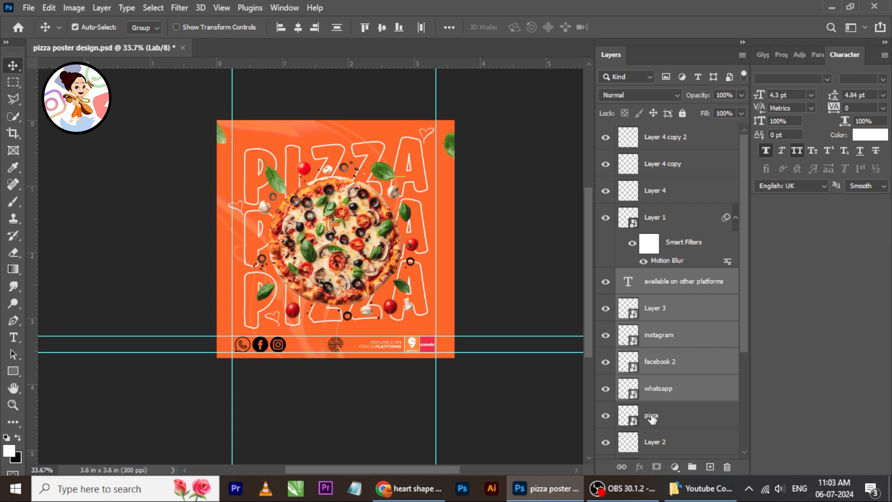
{"action": "left_click", "coordinate": [659, 416], "text": "ctrl"}
{"action": "key", "text": "ctrl+g"}
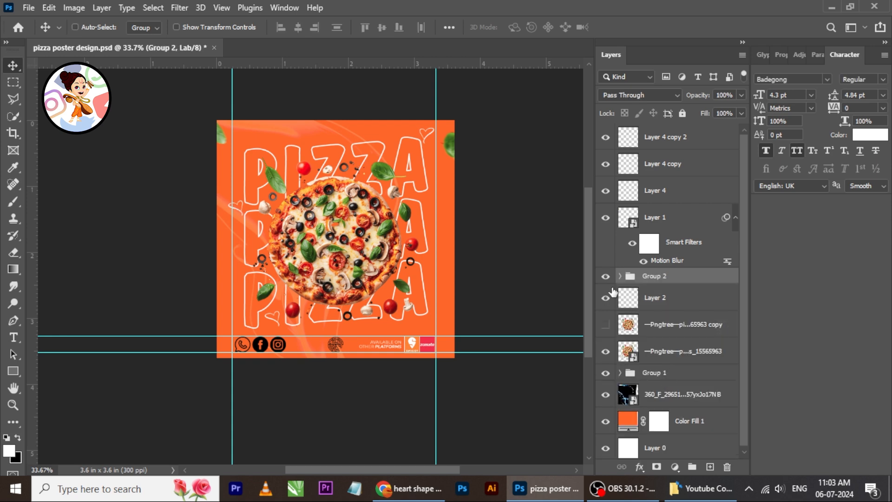
- Toggle the footer group's visibility to check which poster elements it contains
{"action": "left_click", "coordinate": [605, 276]}
{"action": "left_click", "coordinate": [606, 276]}
{"action": "left_click", "coordinate": [605, 276]}
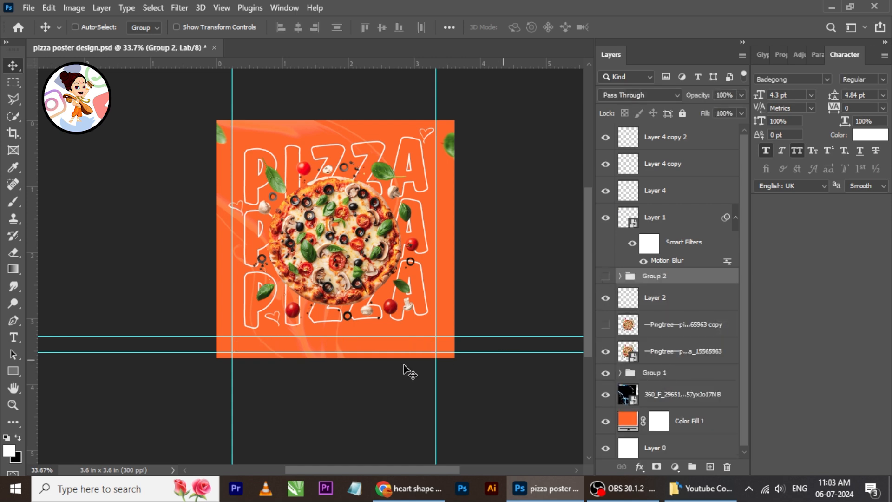
{"action": "left_click", "coordinate": [606, 276]}
- Scale the footer icon and logo group down to about 95% and keep it between the lower guides
{"action": "scroll", "coordinate": [376, 342], "scroll_direction": "up", "scroll_amount": 4}
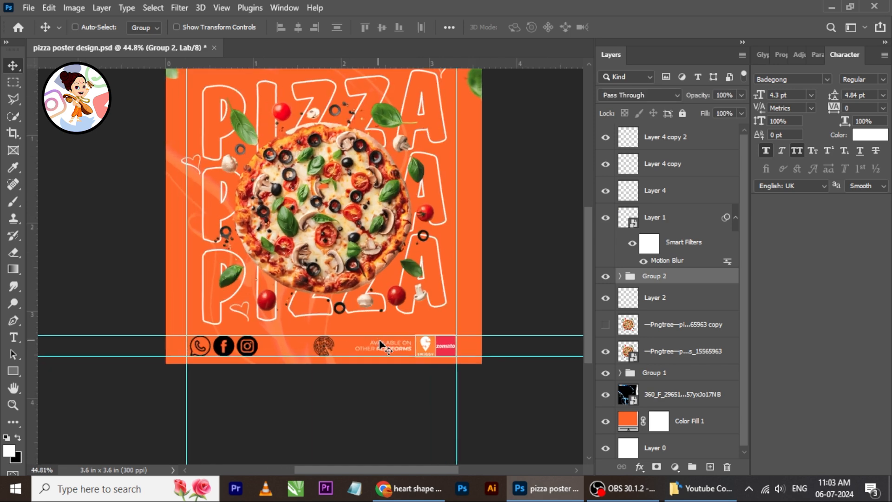
{"action": "key", "text": "ctrl+t"}
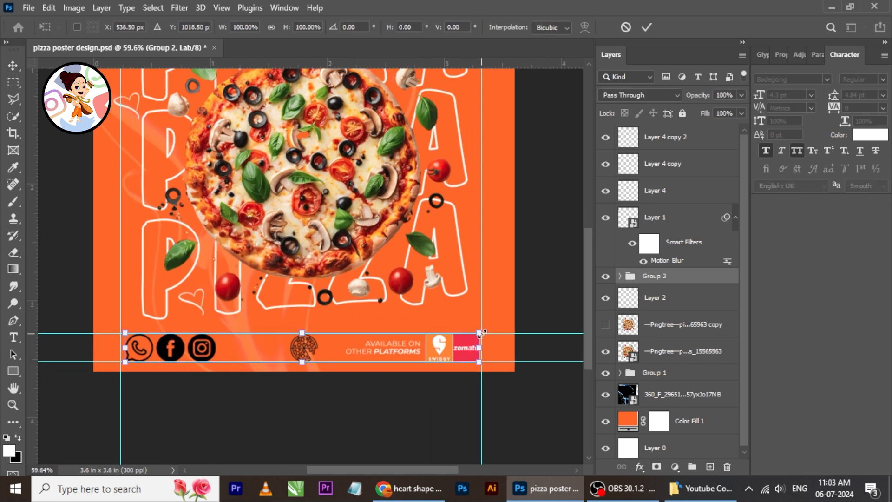
{"action": "left_click_drag", "start_coordinate": [481, 334], "coordinate": [462, 334]}
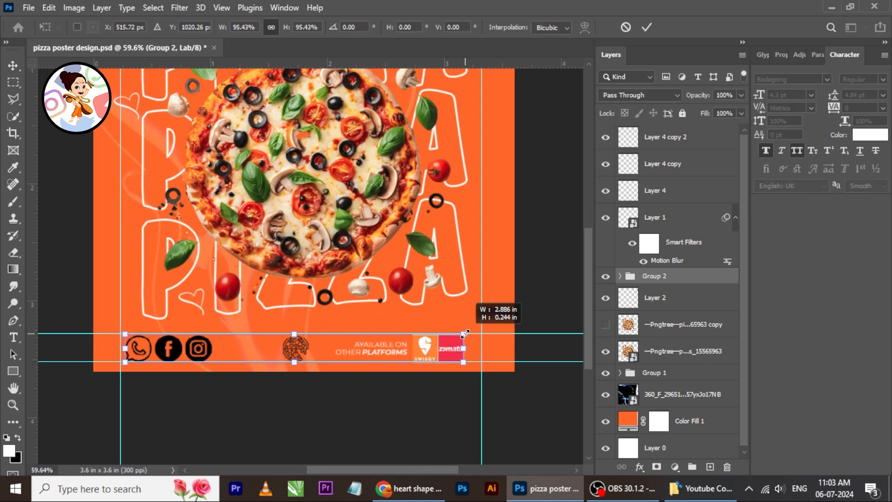
{"action": "left_click", "coordinate": [647, 27]}
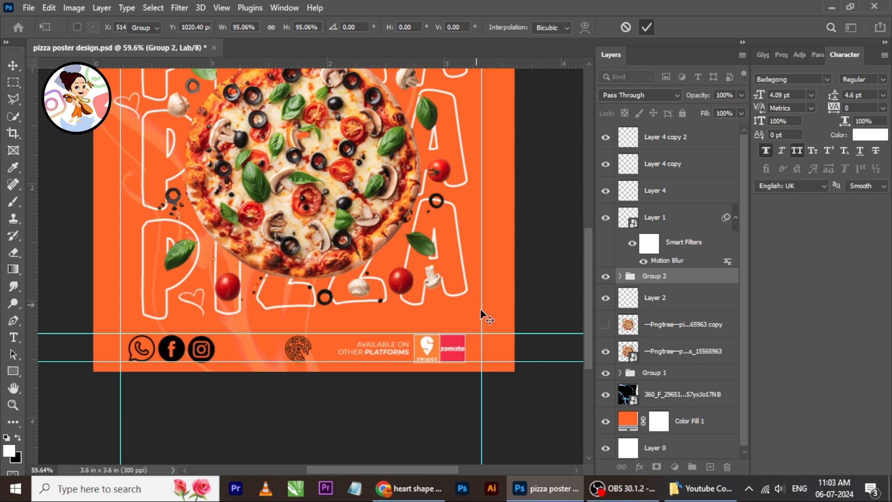
- Centre the footer icon and logo group horizontally on the canvas, deselect, and nudge it slightly up between the lower guides
{"action": "left_click", "coordinate": [627, 449], "text": "ctrl"}
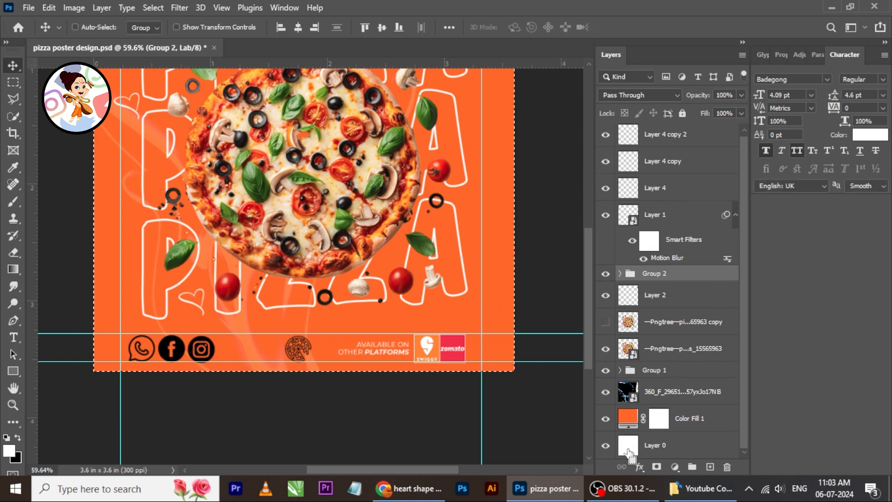
{"action": "left_click", "coordinate": [297, 28]}
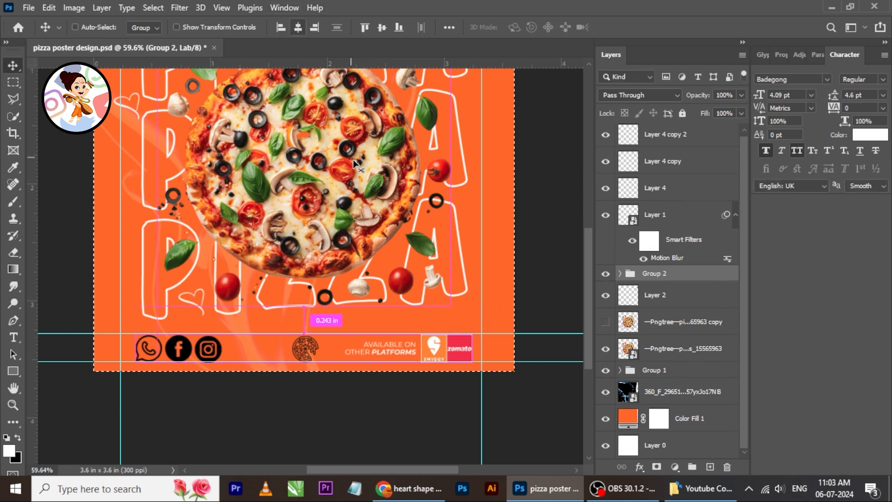
{"action": "key", "text": "ctrl+d"}
{"action": "key", "text": "Up"}
{"action": "key", "text": "Up"}
{"action": "key", "text": "Up"}
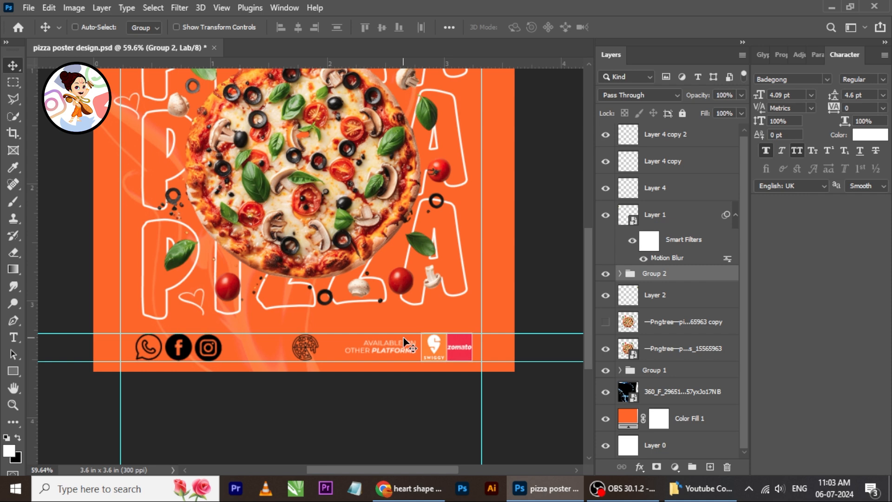
{"action": "scroll", "coordinate": [344, 350], "scroll_direction": "down", "scroll_amount": 1}
{"action": "scroll", "coordinate": [347, 356], "scroll_direction": "down", "scroll_amount": 1}
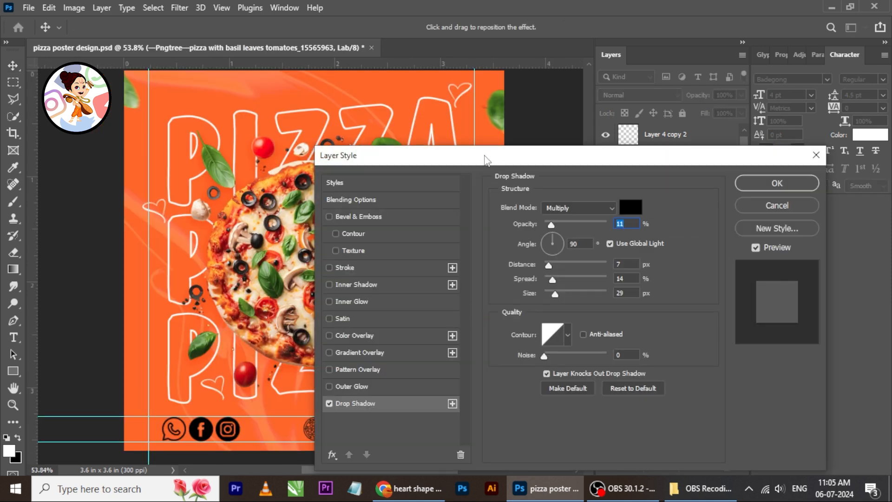
- Apply a black Multiply drop shadow to the main pizza with 19% opacity, 9 px distance, 16% spread and 16 px size
{"action": "left_click_drag", "start_coordinate": [486, 161], "coordinate": [549, 167]}
{"action": "left_click_drag", "start_coordinate": [615, 301], "coordinate": [612, 278]}
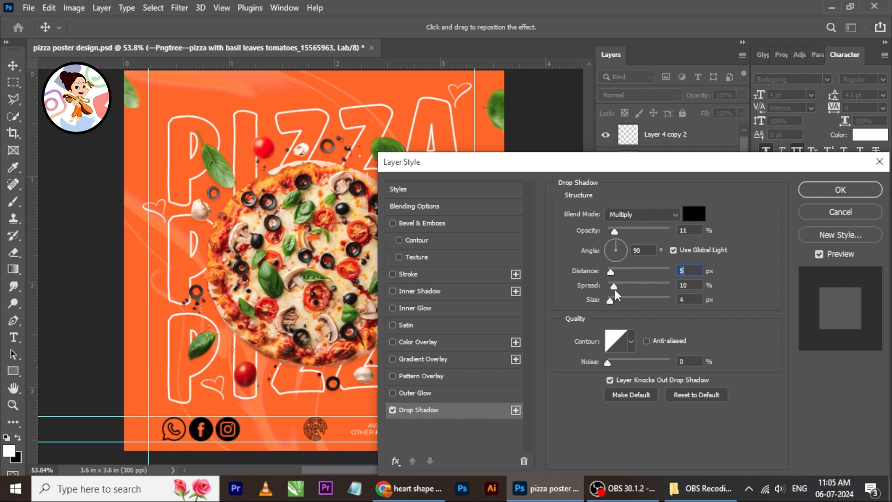
{"action": "left_click", "coordinate": [614, 288]}
{"action": "left_click_drag", "start_coordinate": [620, 232], "coordinate": [625, 233]}
{"action": "left_click_drag", "start_coordinate": [618, 268], "coordinate": [612, 285]}
{"action": "left_click_drag", "start_coordinate": [611, 300], "coordinate": [616, 279]}
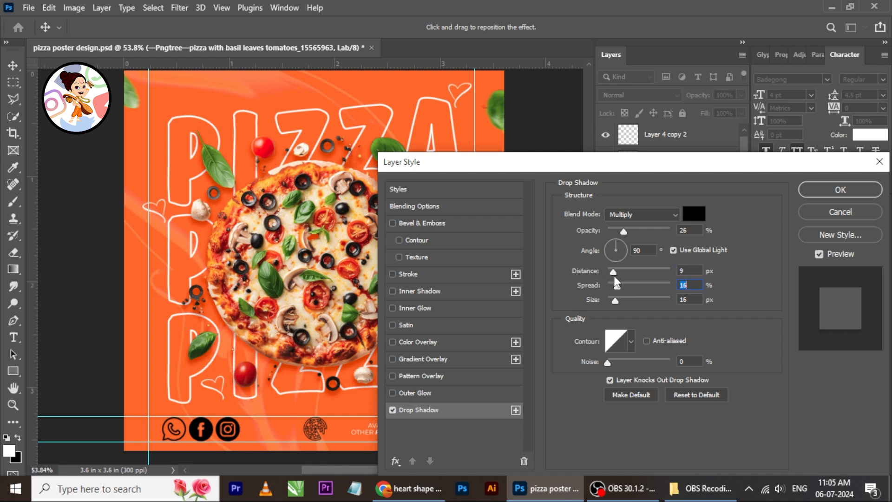
{"action": "left_click_drag", "start_coordinate": [655, 231], "coordinate": [620, 238]}
{"action": "left_click_drag", "start_coordinate": [734, 163], "coordinate": [760, 115]}
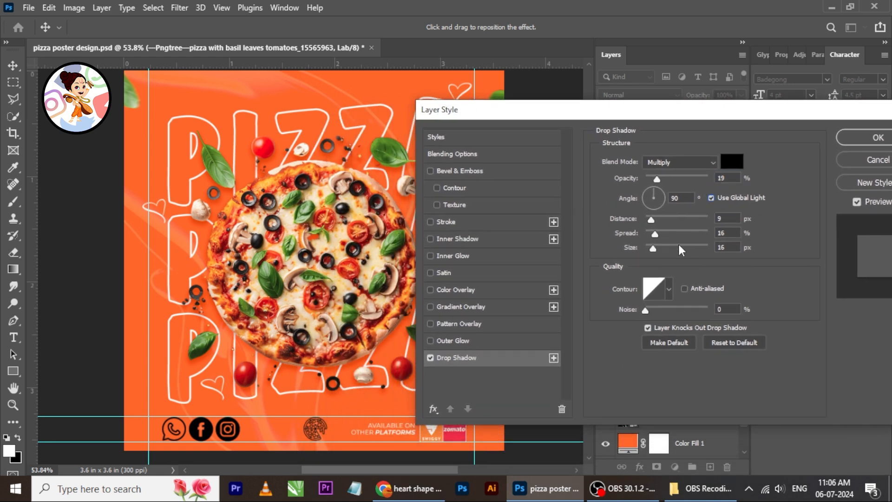
{"action": "left_click", "coordinate": [876, 138]}
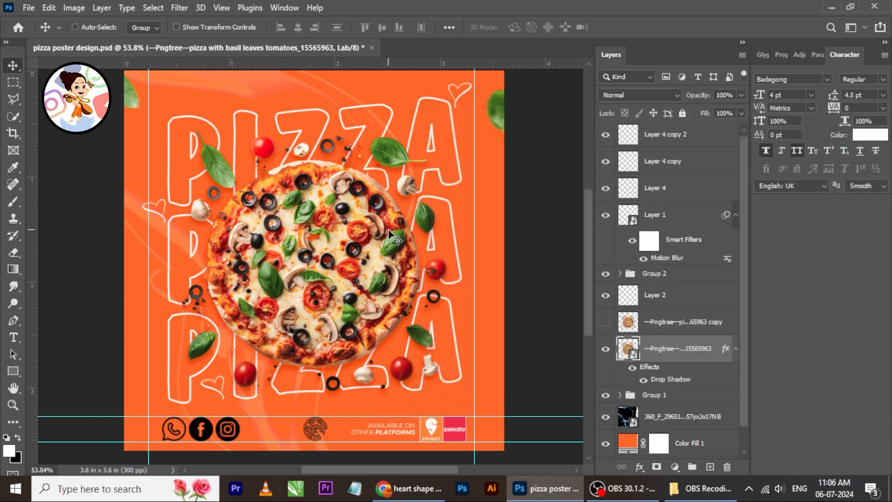
{"action": "scroll", "coordinate": [388, 230], "scroll_direction": "down", "scroll_amount": 4}
{"action": "scroll", "coordinate": [372, 231], "scroll_direction": "up", "scroll_amount": 4}
{"action": "scroll", "coordinate": [372, 233], "scroll_direction": "up", "scroll_amount": 2}
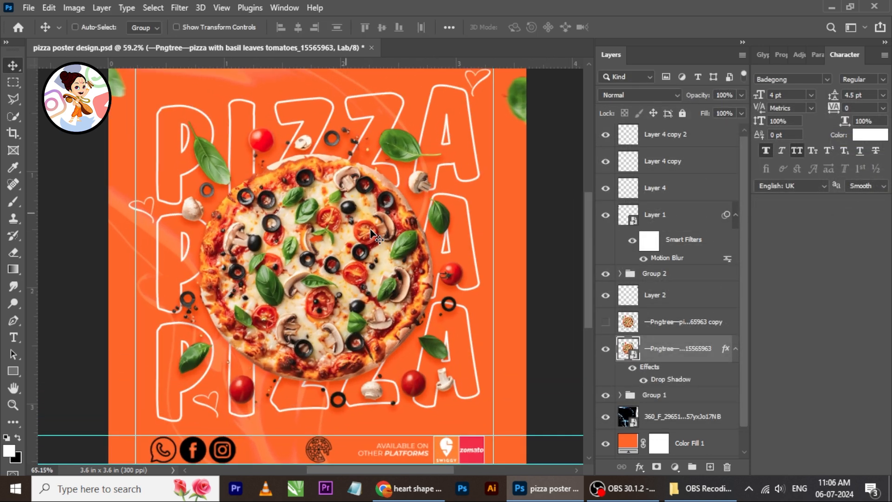